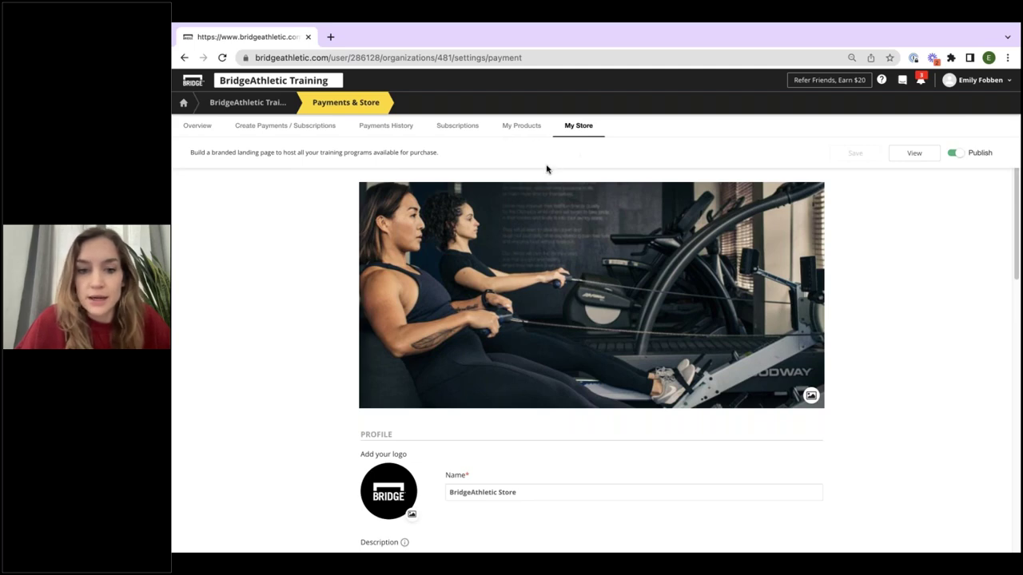
Open the public page of the BridgeAthletic Store and review its branding and the training products offered with their prices.
scroll(500, 187, down, 3)
scroll(504, 175, up, 3)
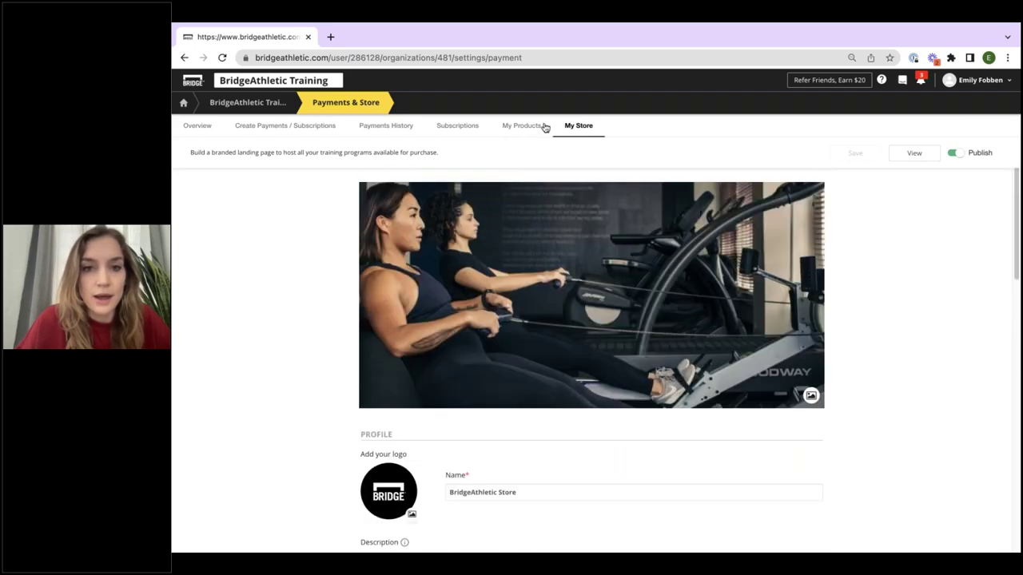
click(911, 153)
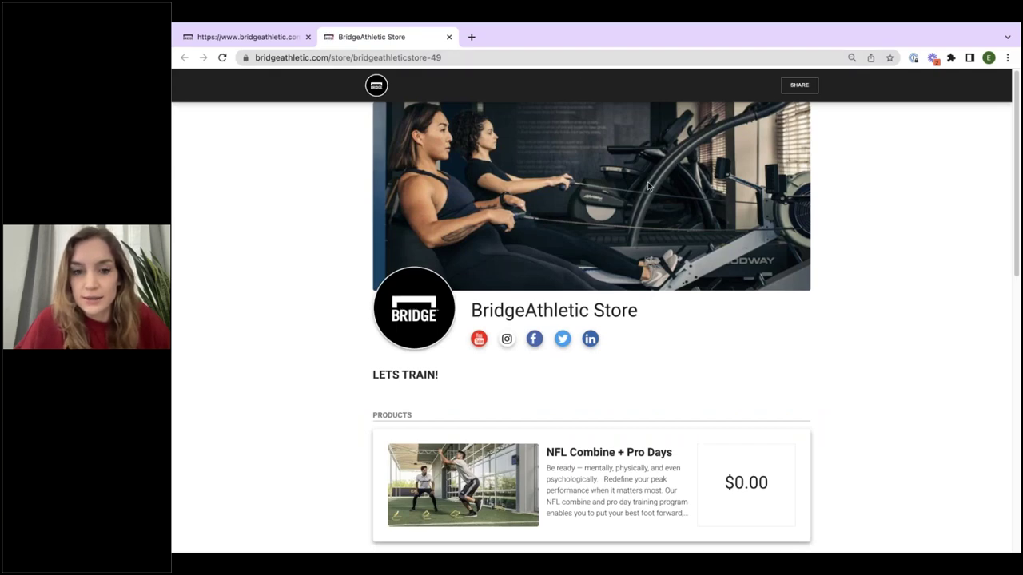
scroll(648, 185, down, 5)
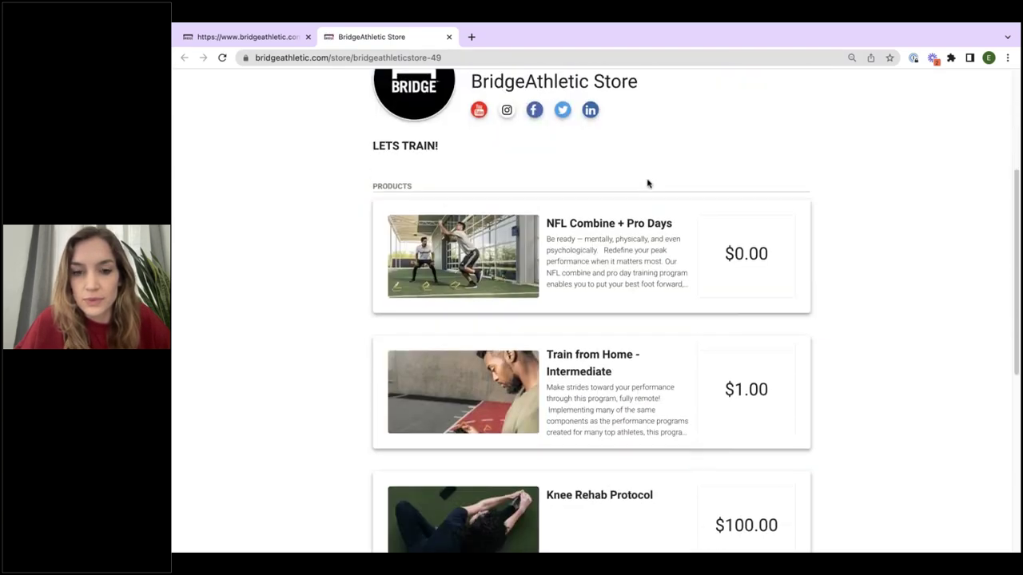
scroll(680, 188, down, 1)
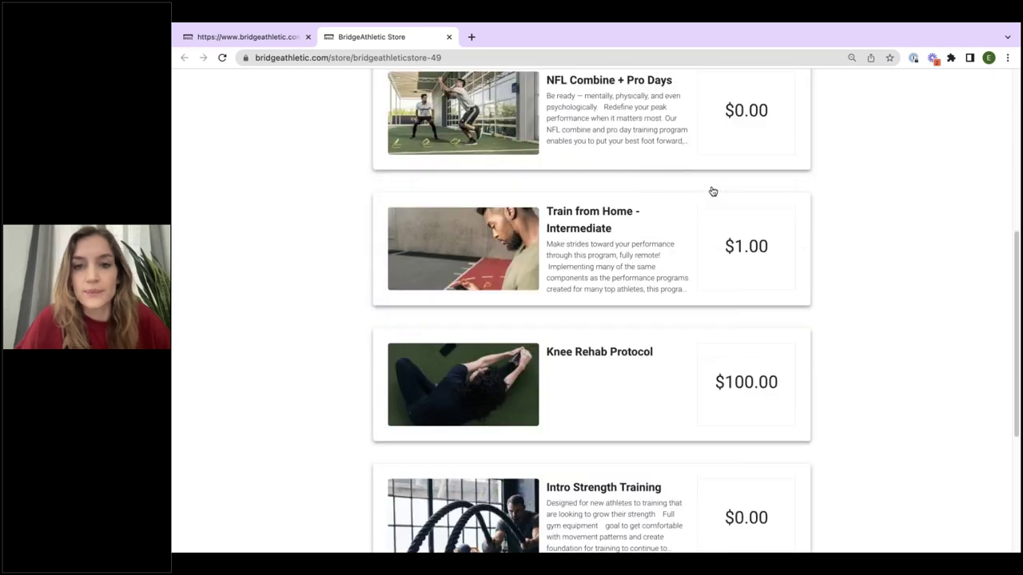
scroll(709, 191, up, 5)
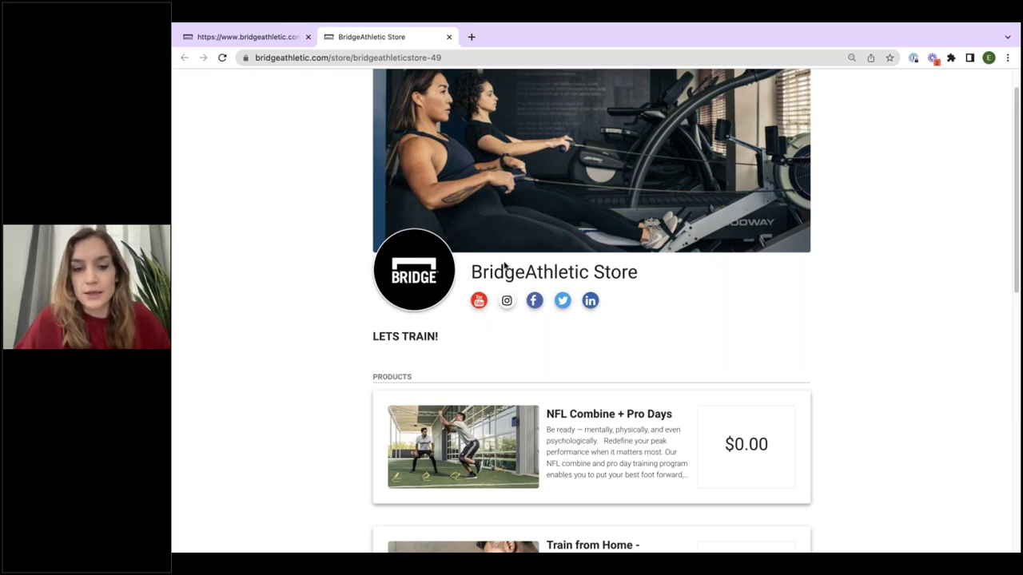
scroll(607, 272, down, 3)
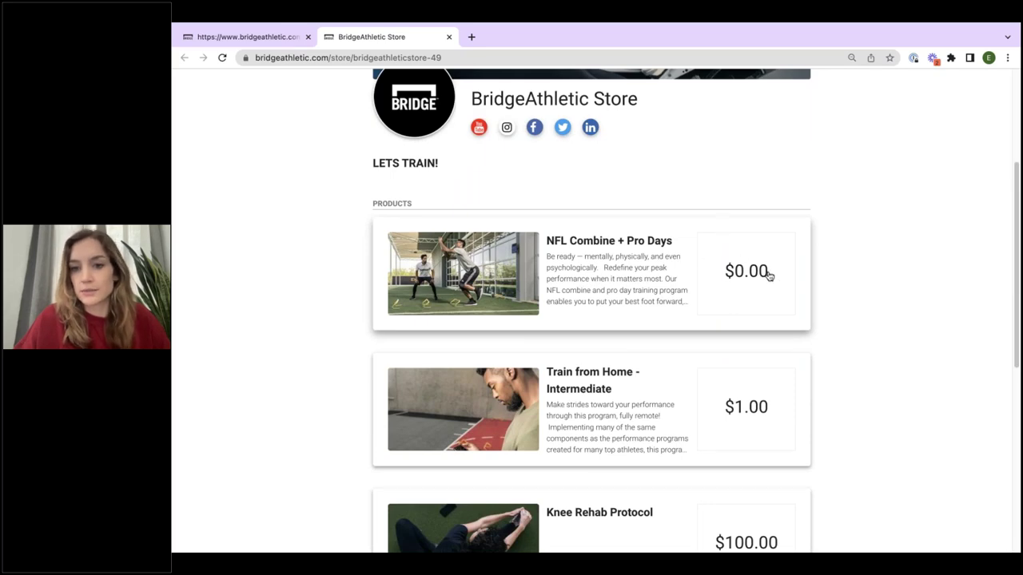
scroll(710, 259, down, 3)
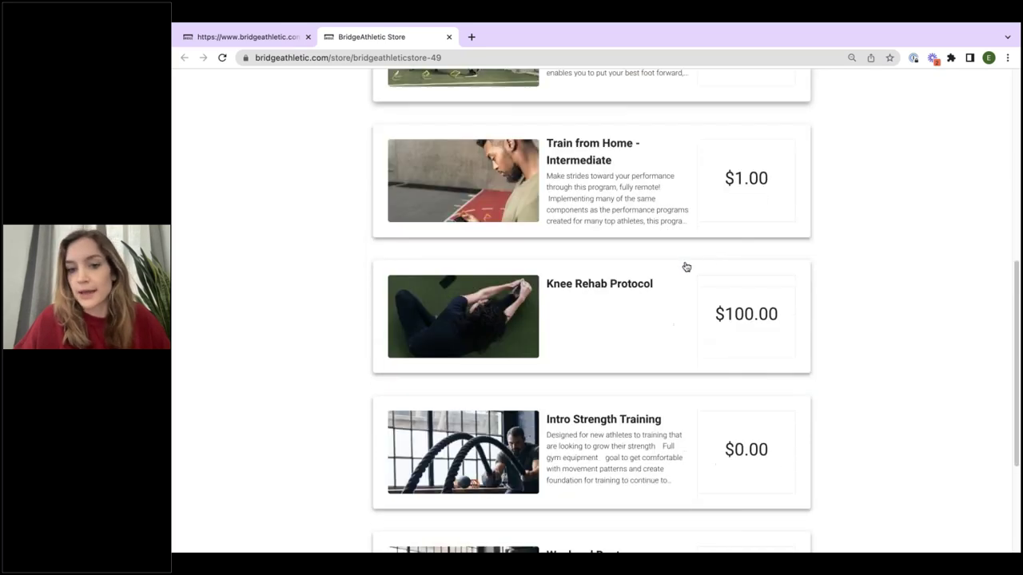
Return to the Payments & Store settings and review the names, prices and statuses in the My Products list.
click(255, 41)
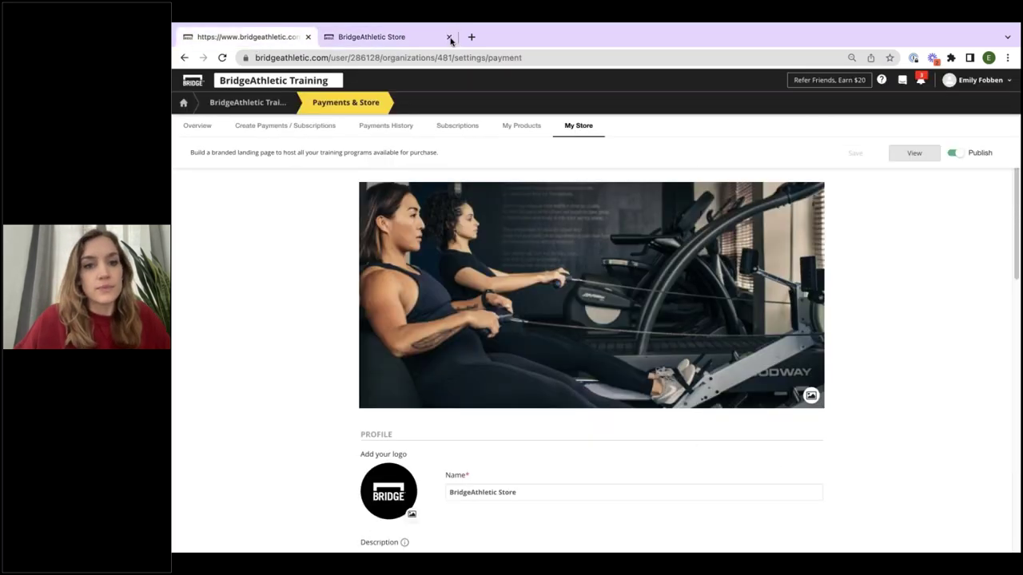
click(507, 126)
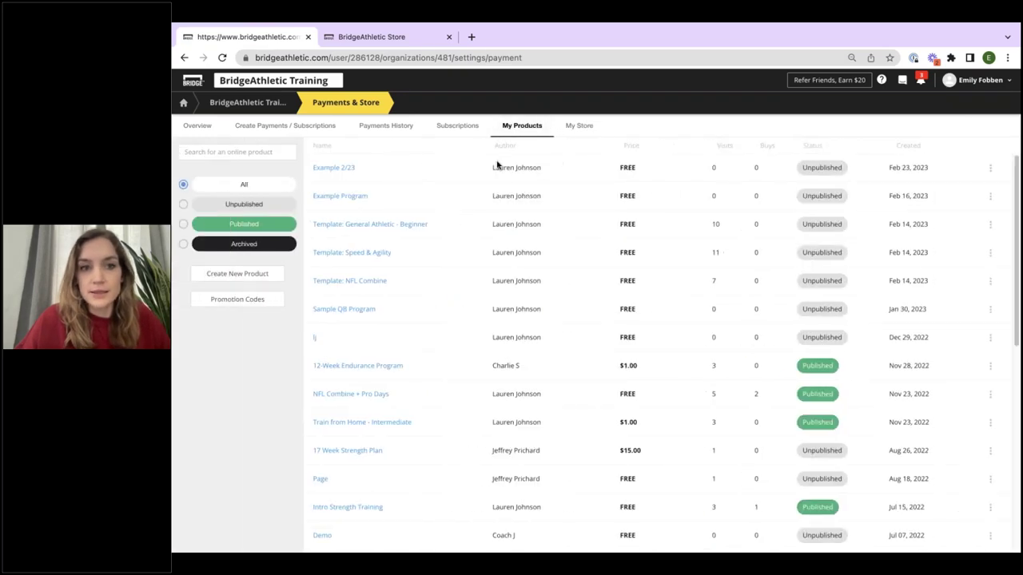
scroll(473, 243, down, 1)
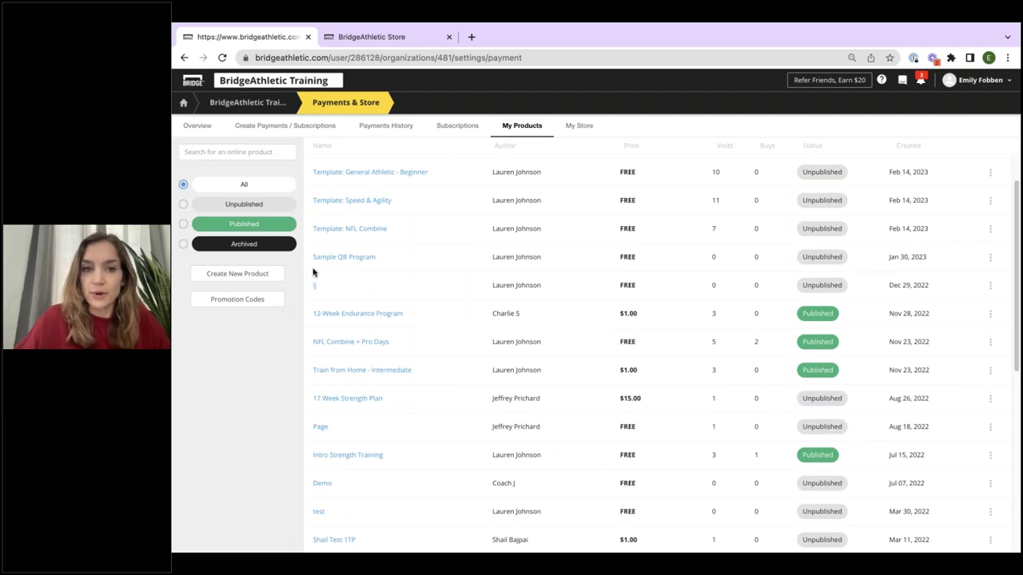
scroll(319, 271, up, 1)
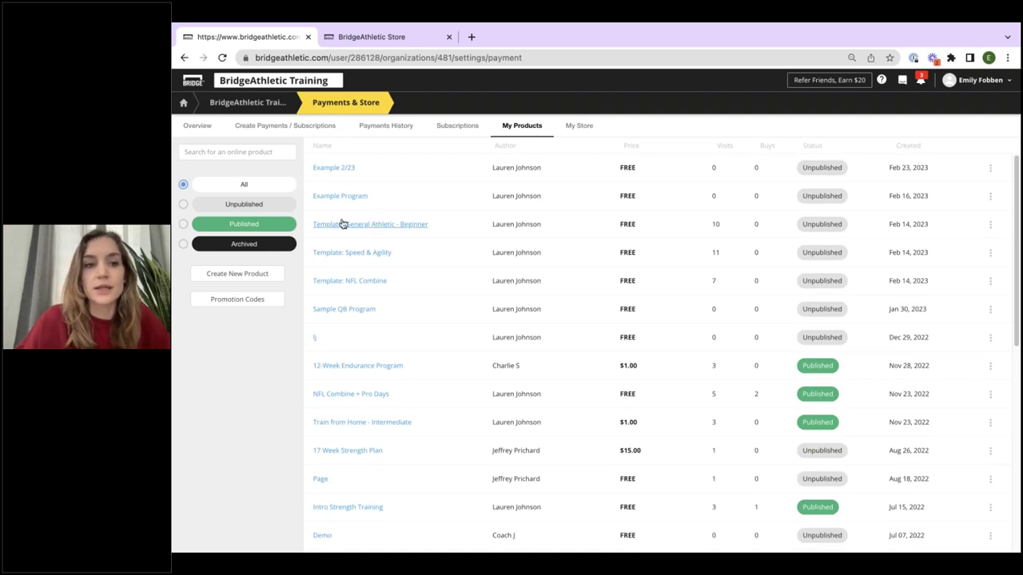
Go to the BridgeAthletic Training home page and open the full program library from there.
click(275, 110)
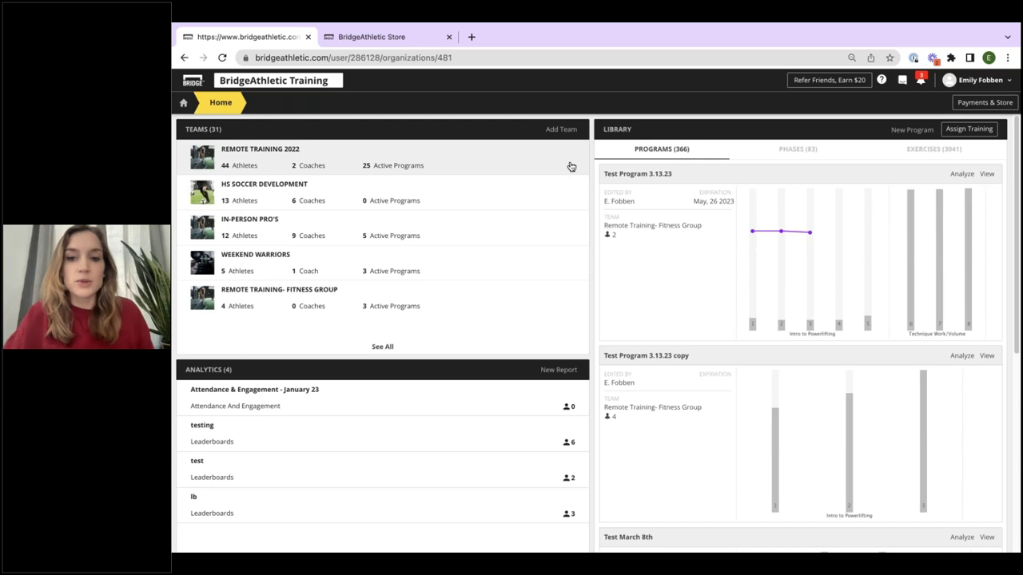
click(625, 130)
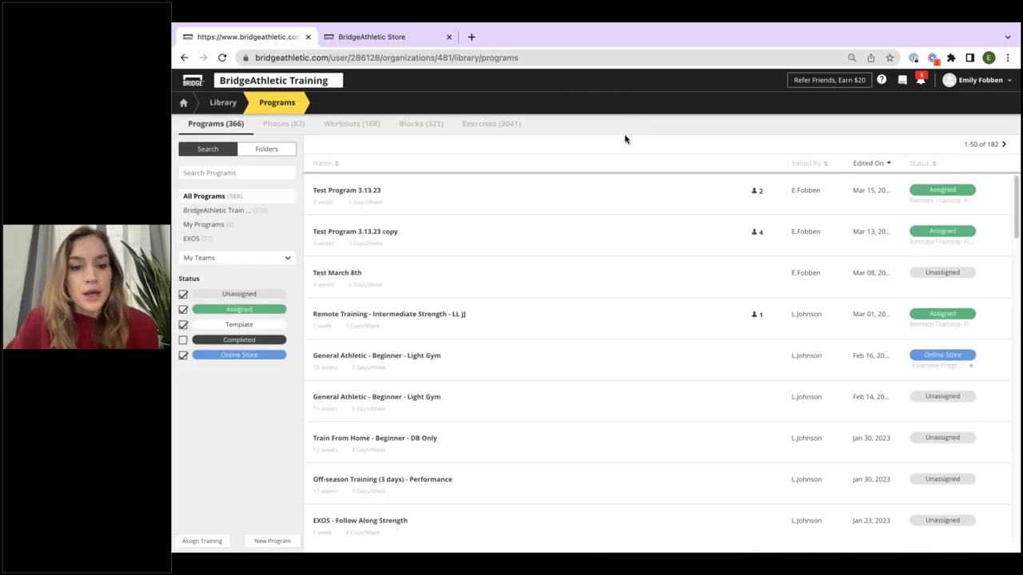
click(182, 104)
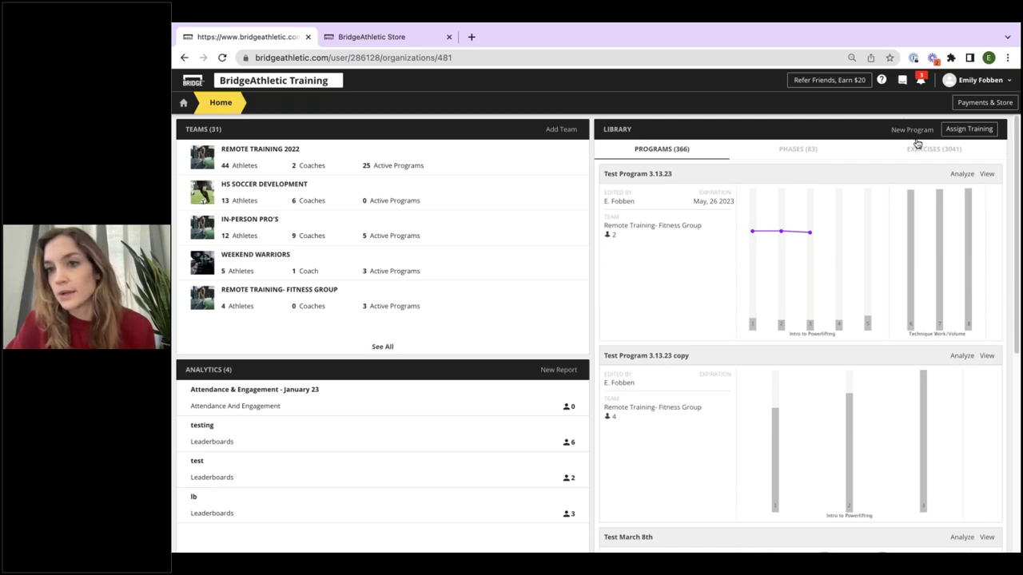
click(623, 130)
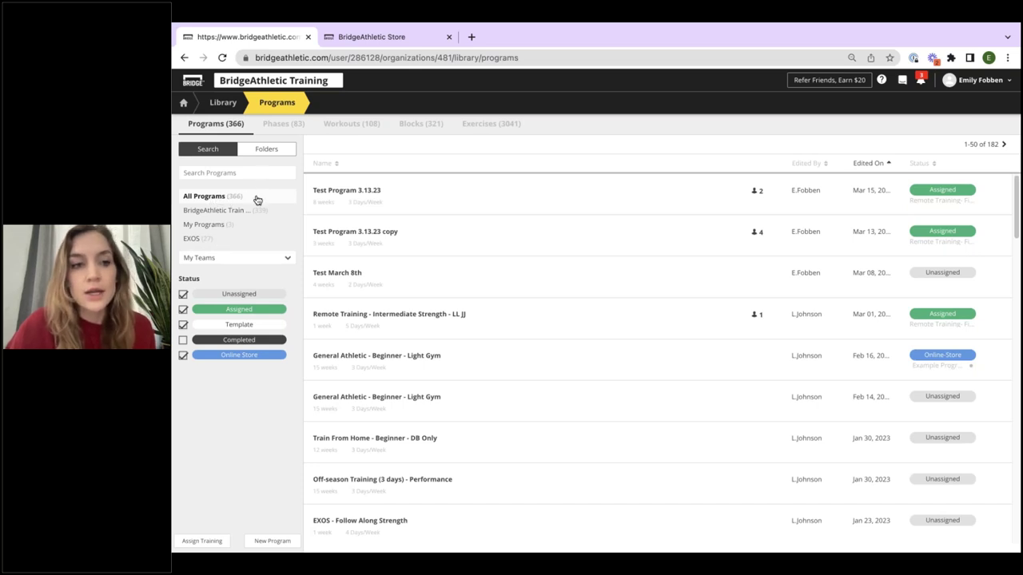
Check the My Programs list, and show All Programs again with the Completed status included to look through them.
click(226, 226)
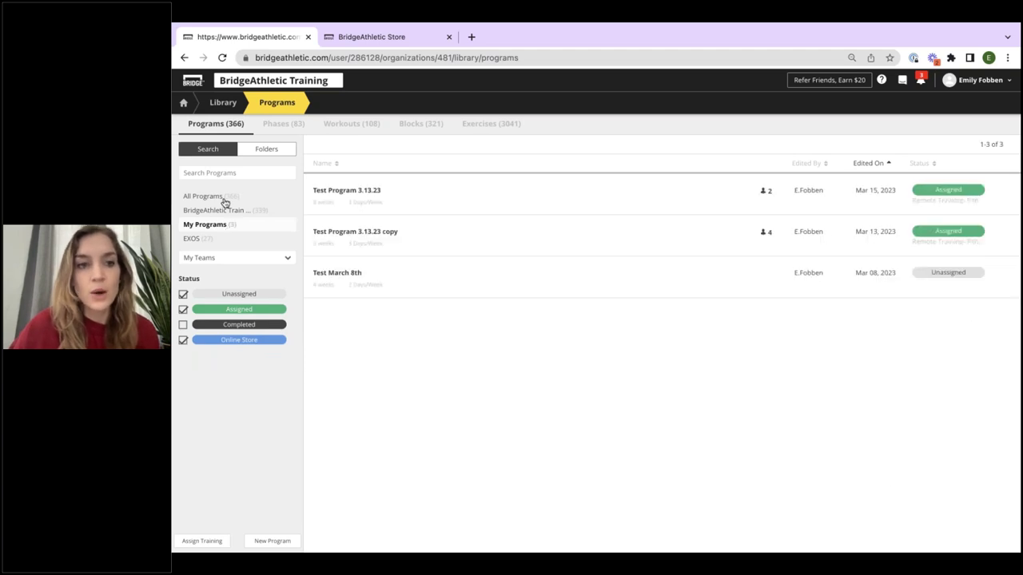
click(226, 200)
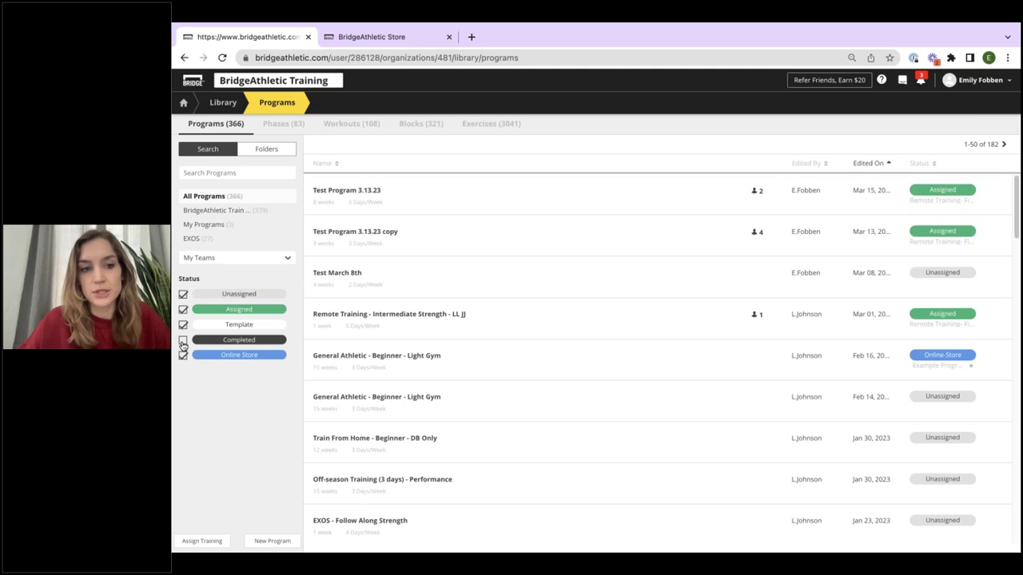
click(183, 341)
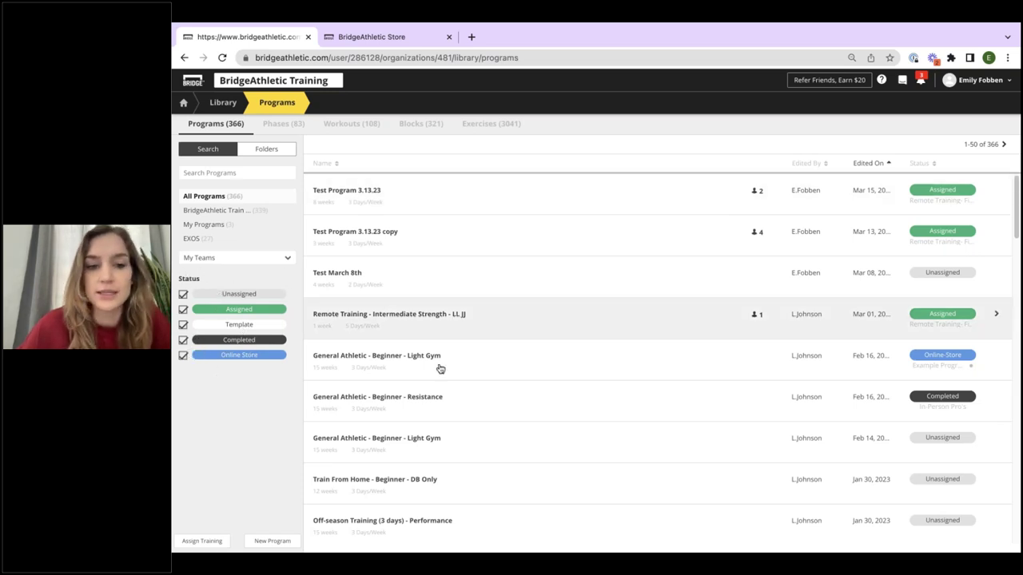
scroll(417, 440, down, 2)
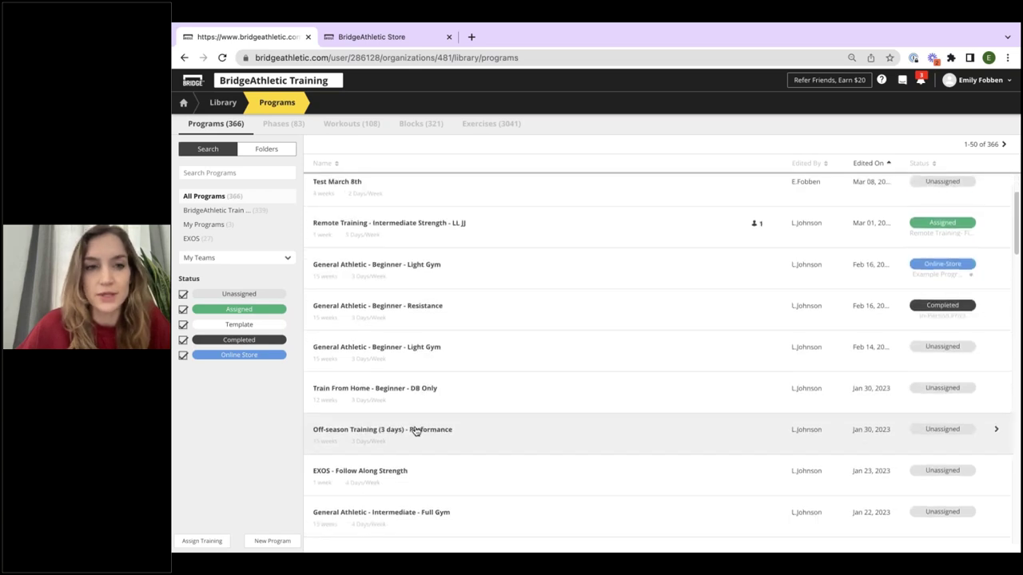
scroll(416, 433, up, 2)
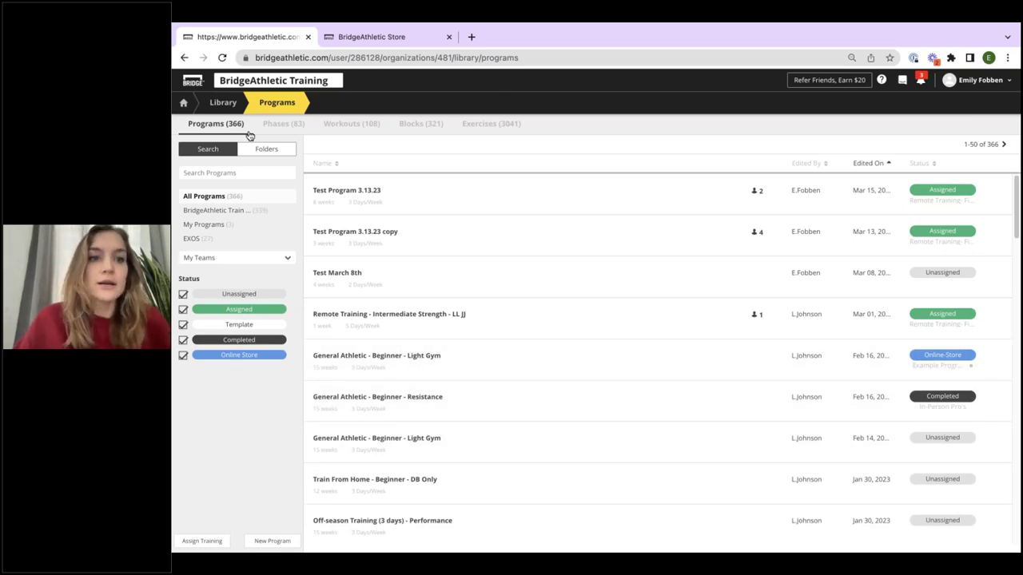
Reload the library page and view its Phases, Workouts, Blocks and Exercises lists one after another.
click(233, 128)
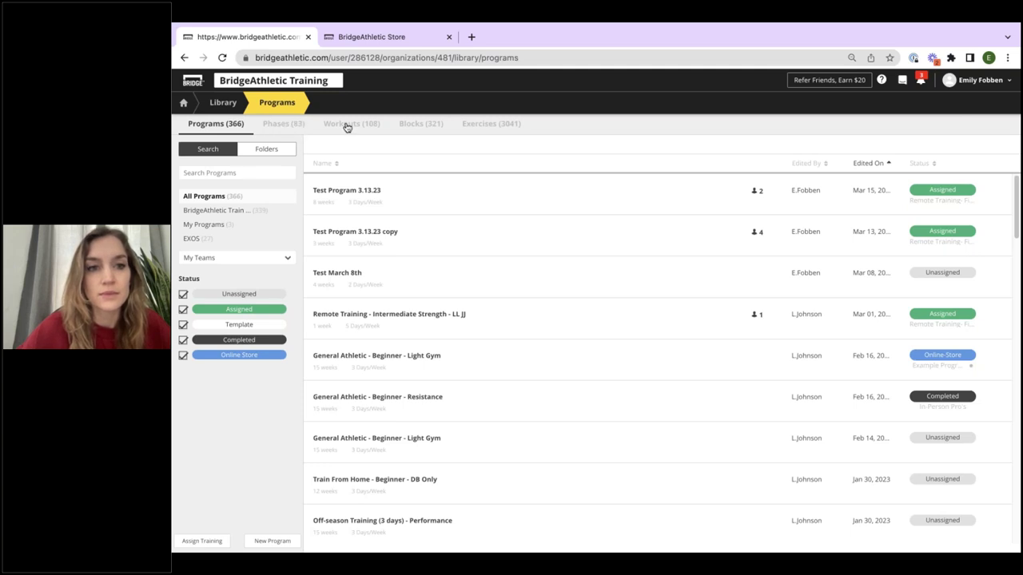
click(222, 57)
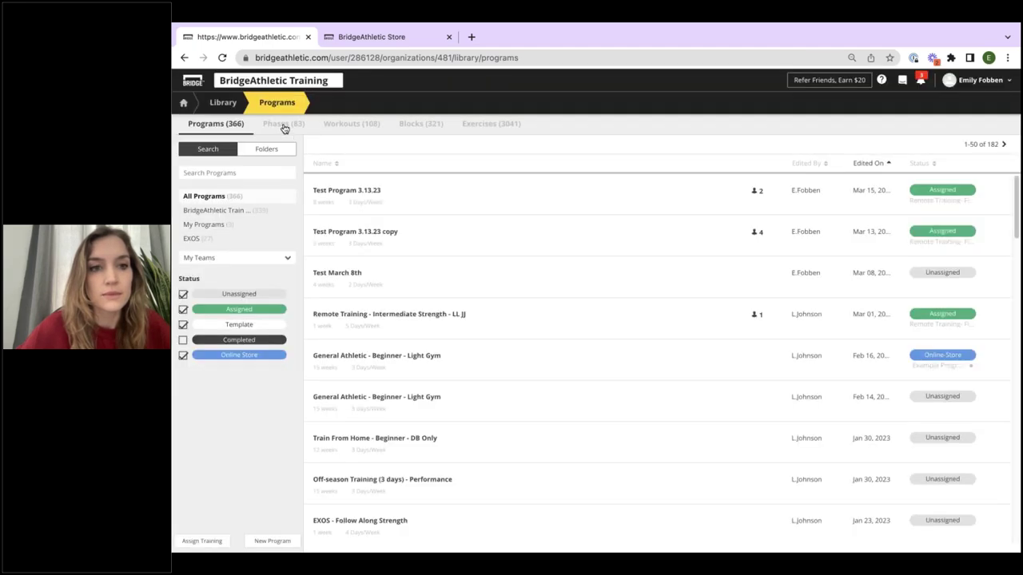
click(284, 125)
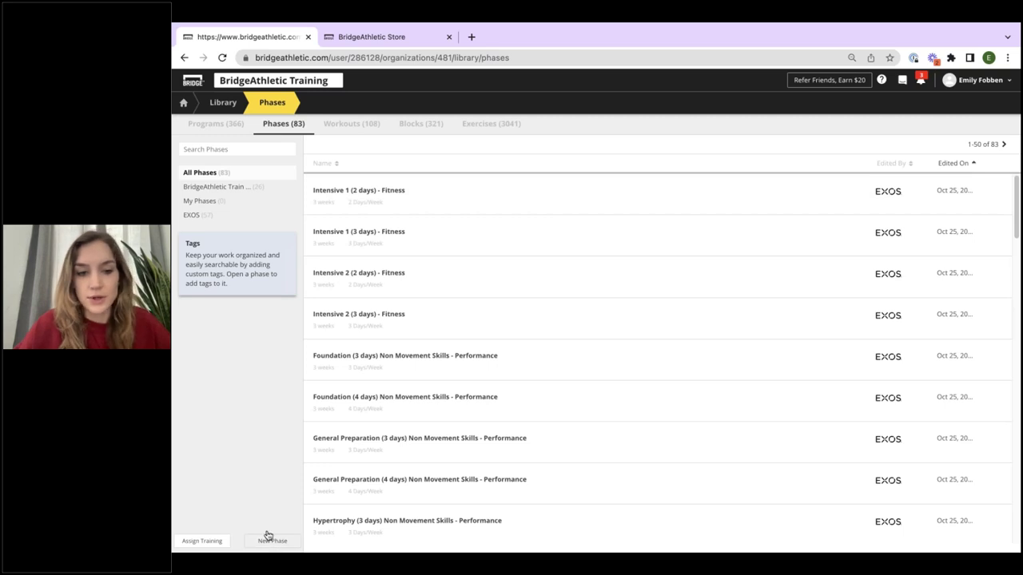
click(351, 125)
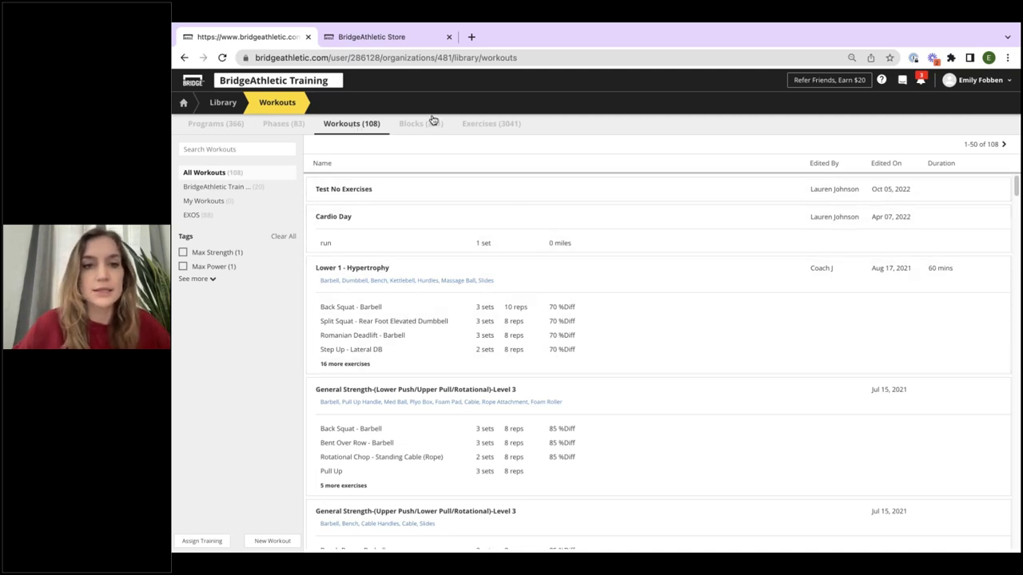
click(434, 122)
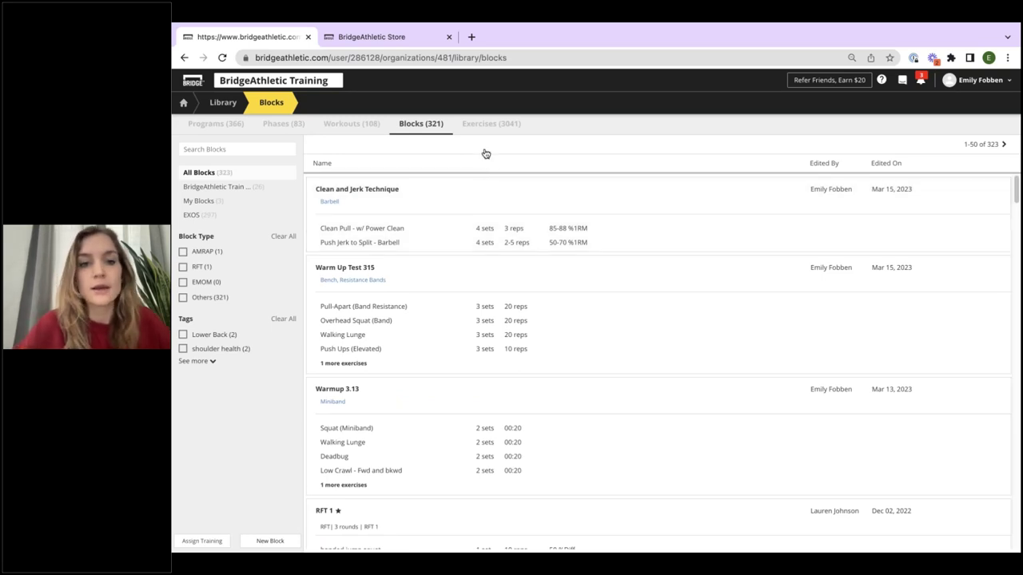
click(496, 123)
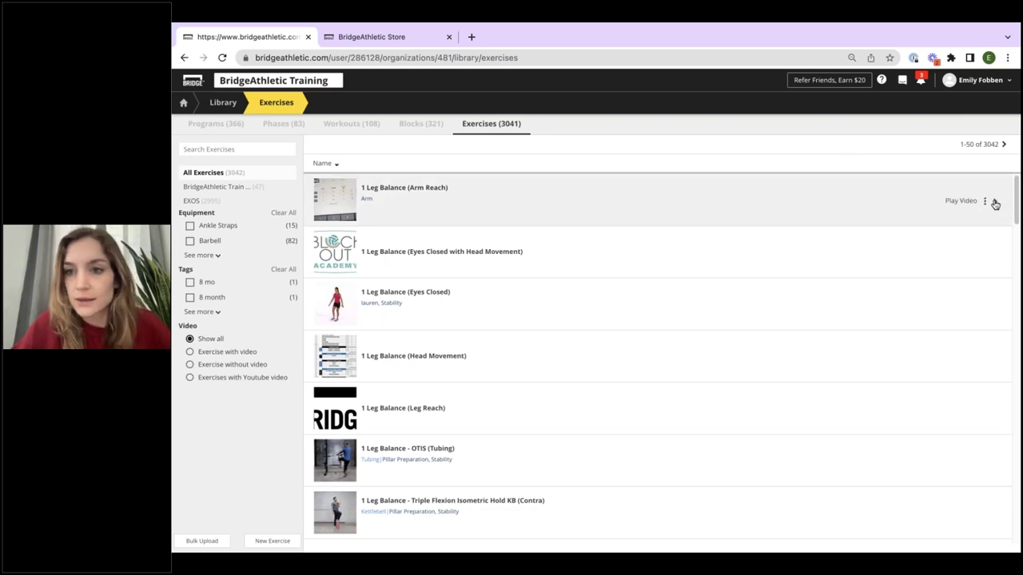
Examine the video import, upload and delete options available for the 1 Leg Balance (Arm Reach) exercise.
click(984, 201)
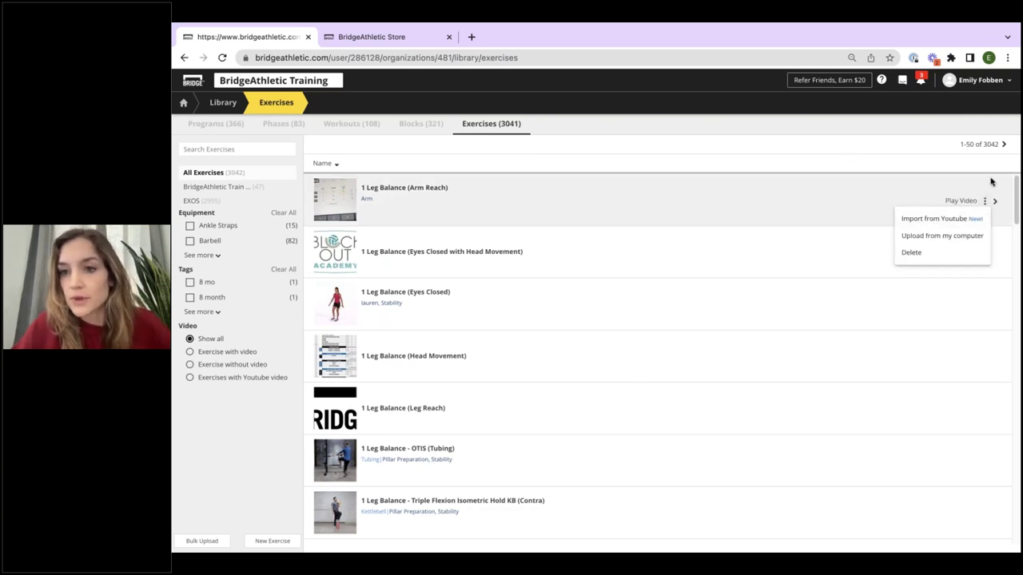
click(945, 137)
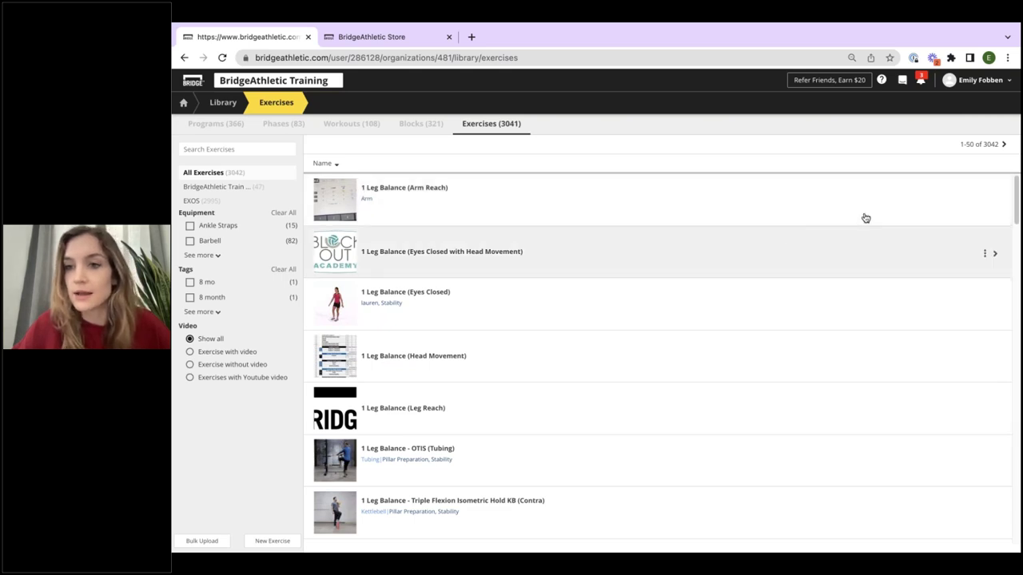
click(988, 201)
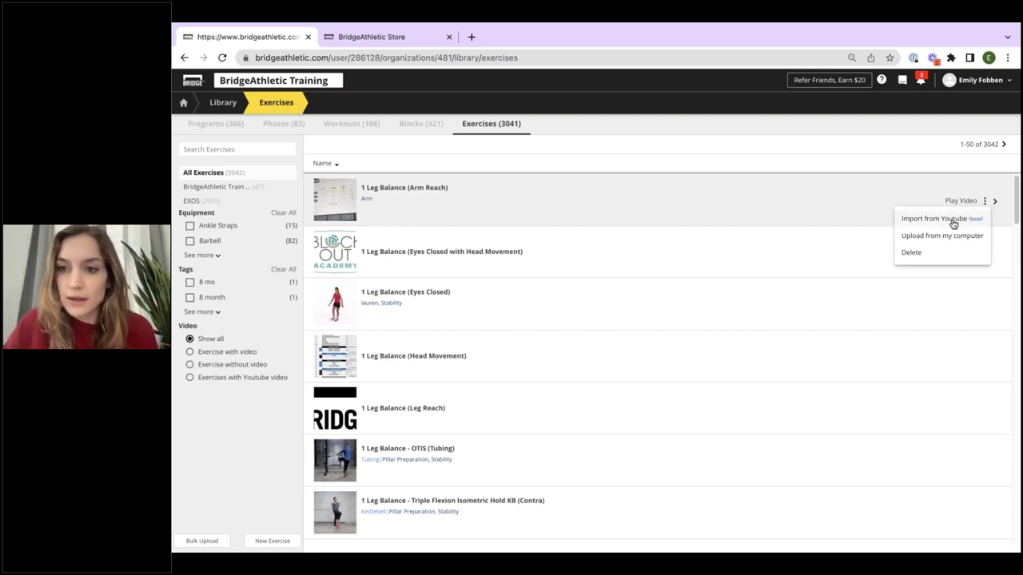
click(614, 165)
Open the 1 Leg Balance (Arm Reach) exercise for editing, review its parameters and media, save it and return to the exercise list.
click(438, 198)
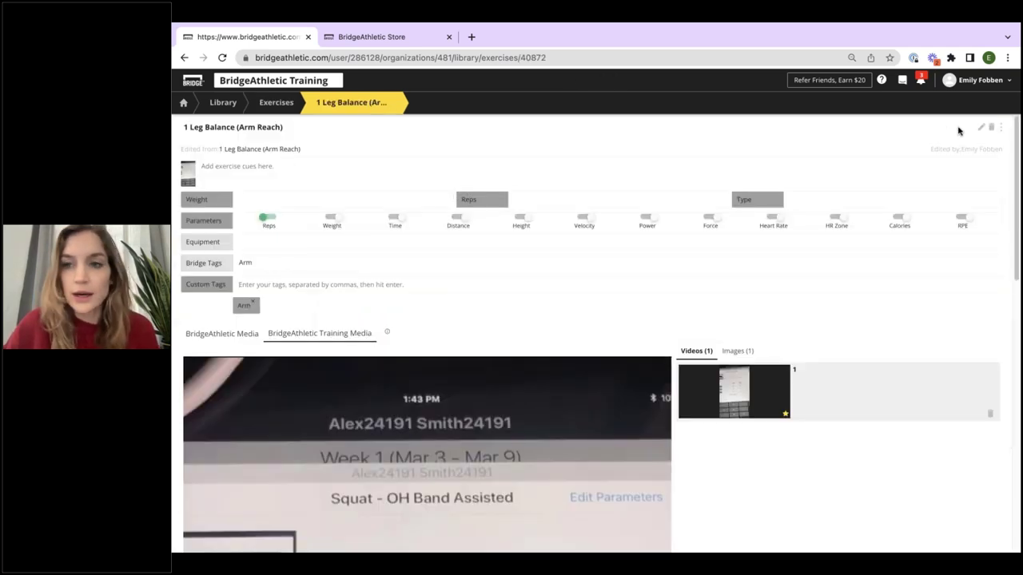
click(981, 127)
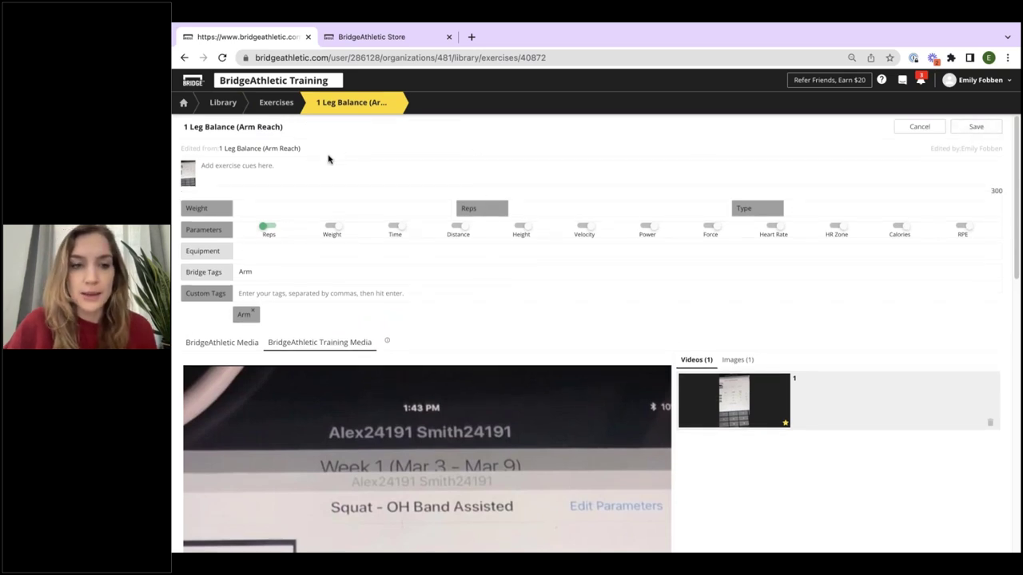
scroll(799, 255, down, 2)
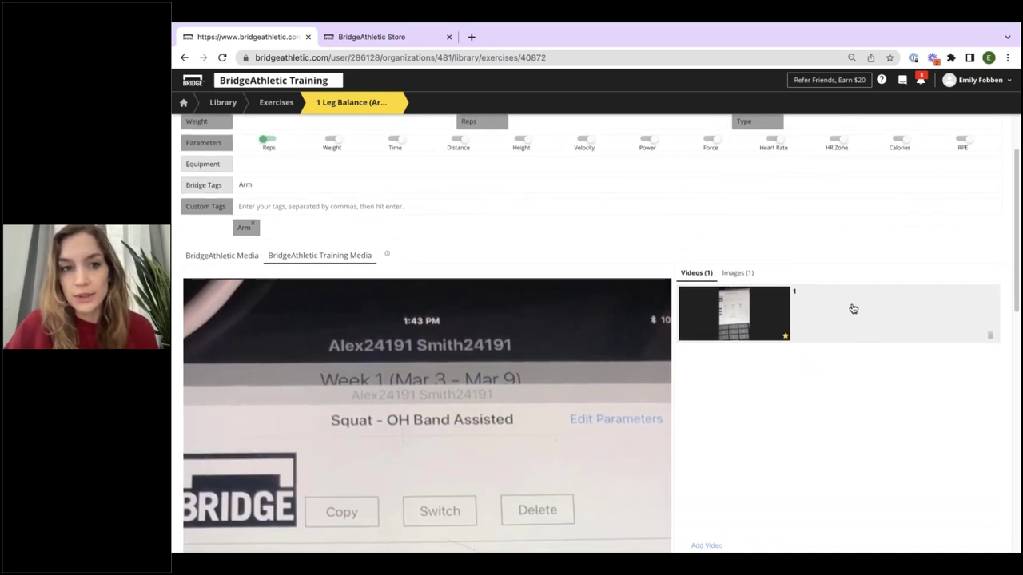
scroll(852, 310, up, 2)
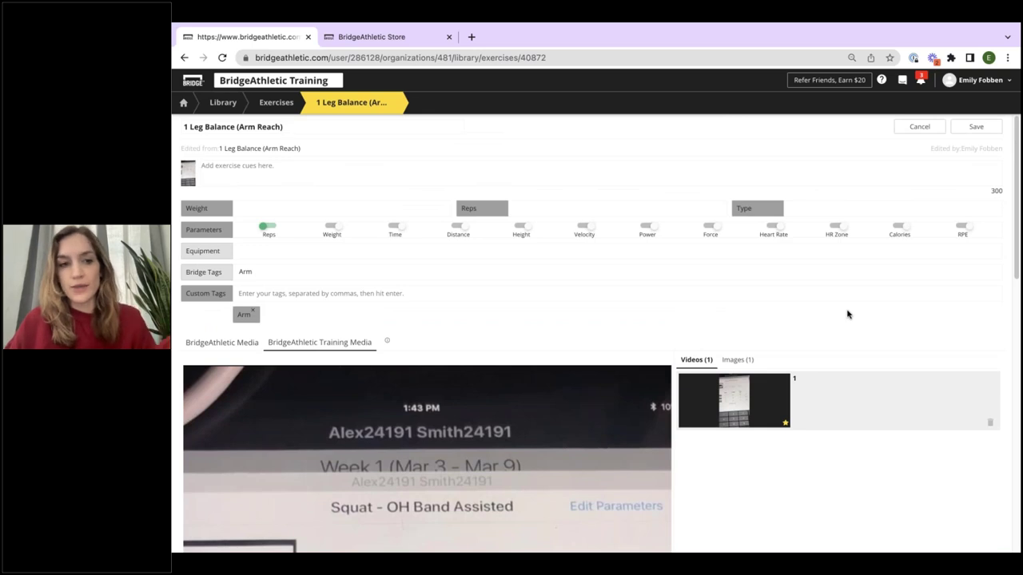
click(973, 127)
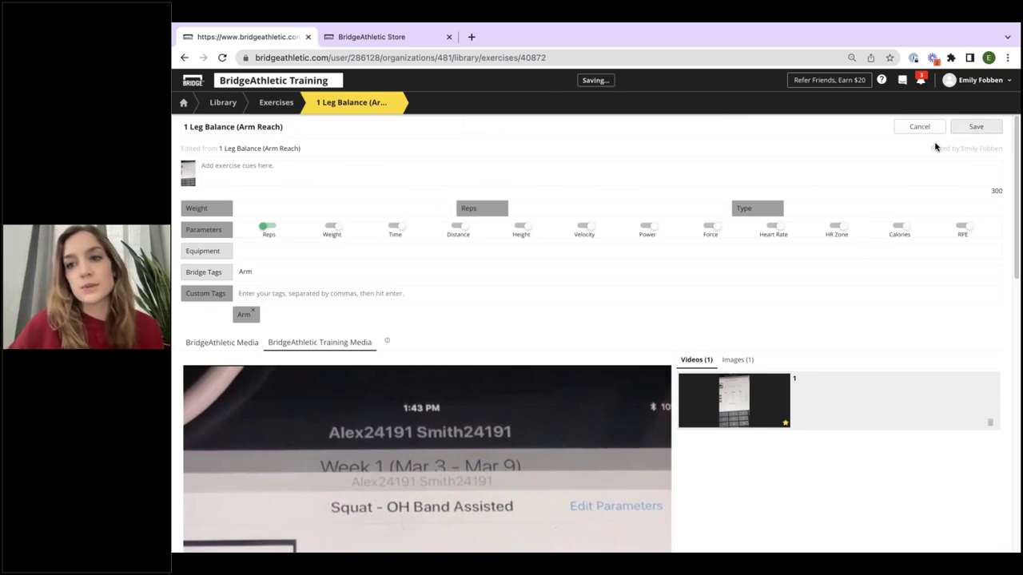
click(276, 103)
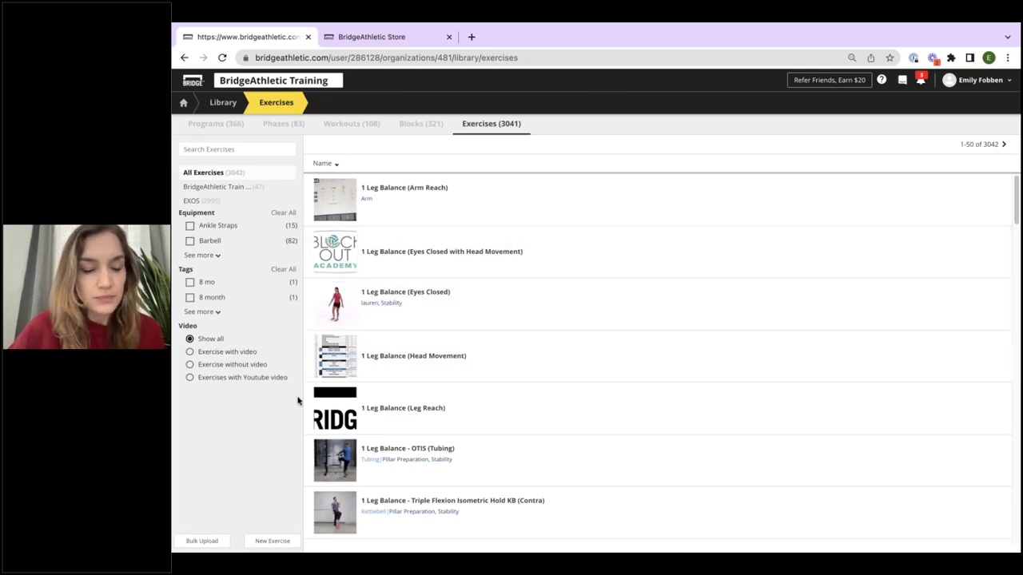
Examine the options for creating a new exercise, and close the new exercise dialog without saving.
click(279, 540)
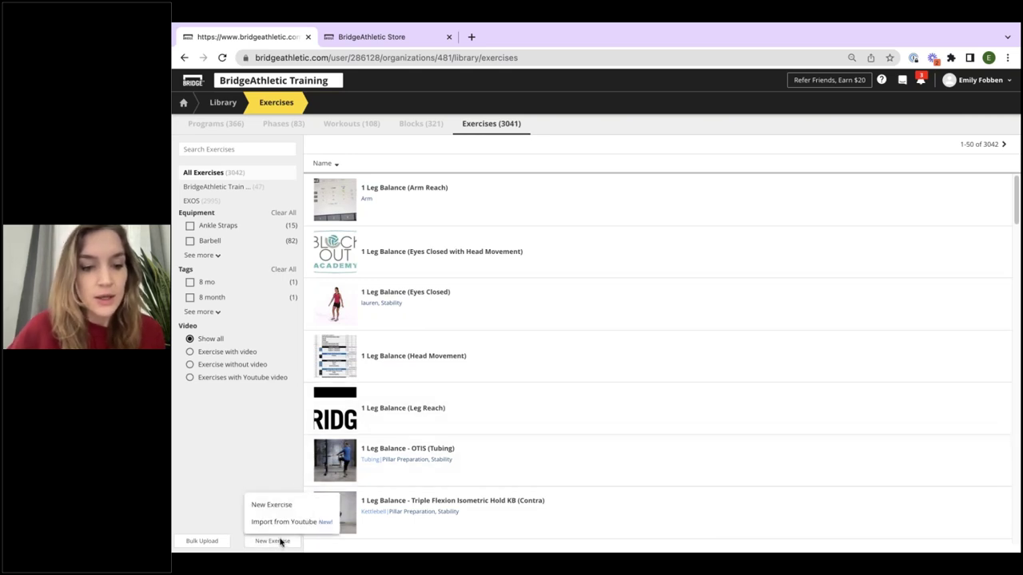
click(274, 505)
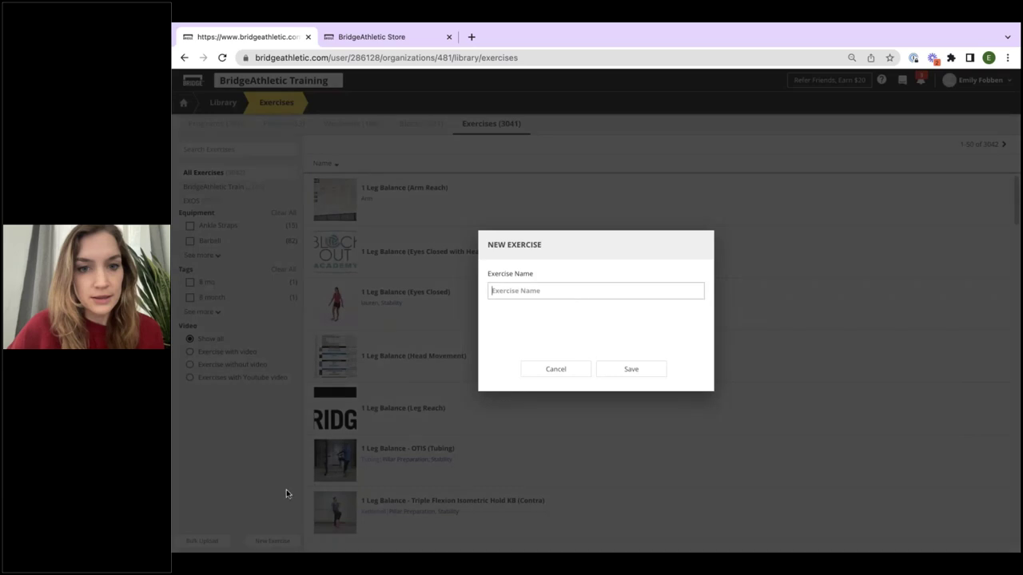
click(532, 368)
click(280, 541)
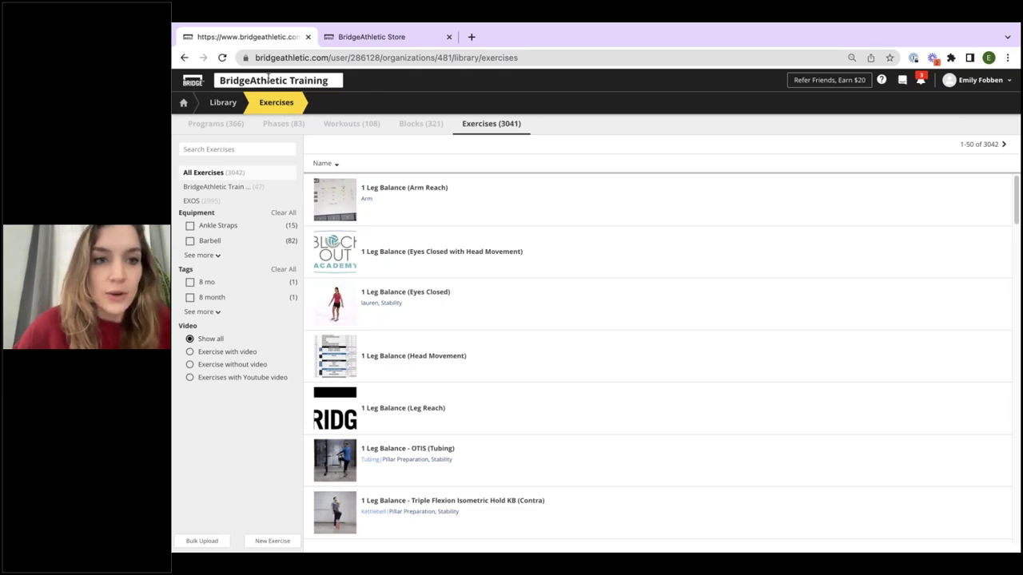
Return to the library's program list and create a new program named WL Competition Prep.
click(221, 102)
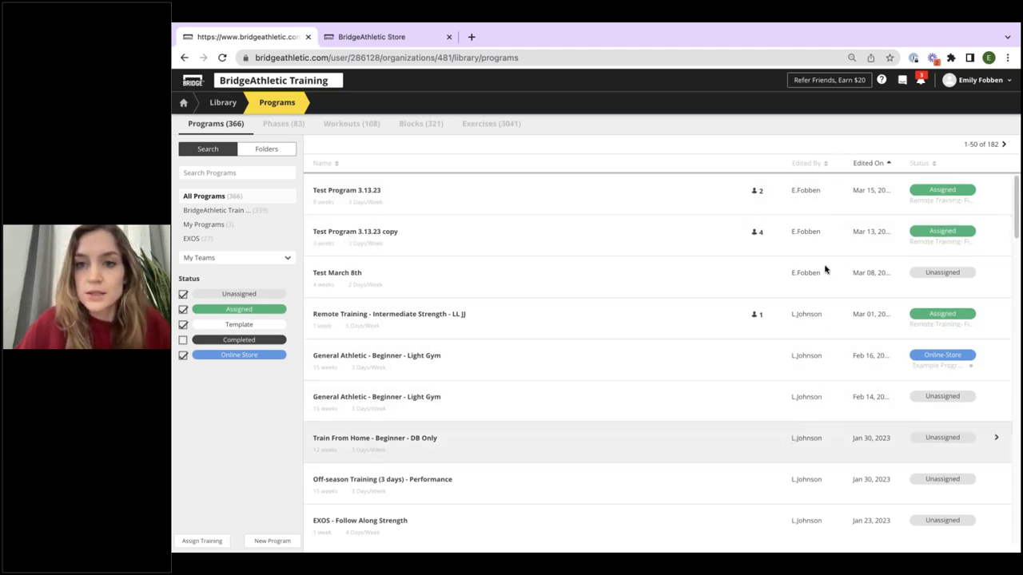
click(268, 542)
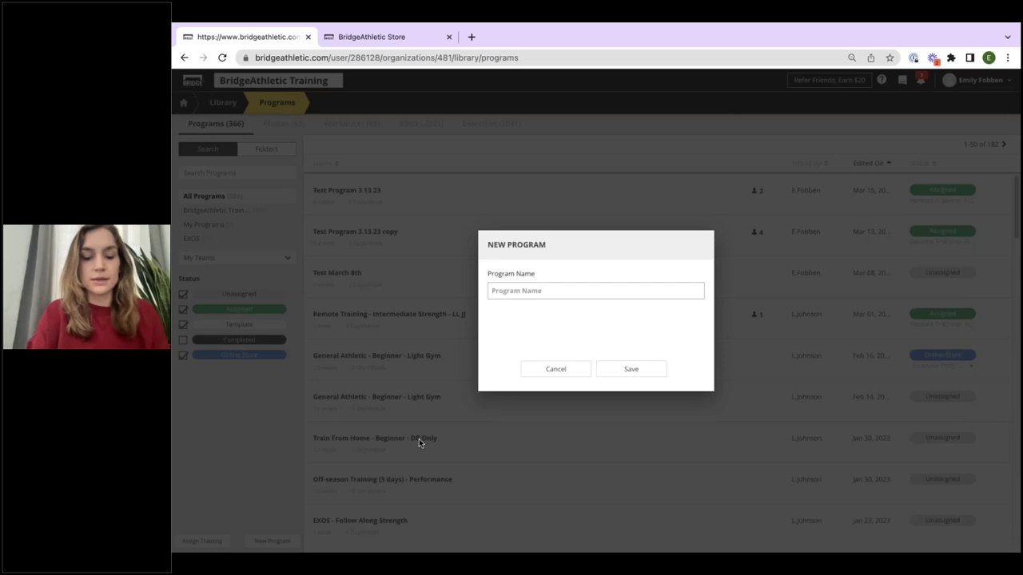
text(WL Competition Prep)
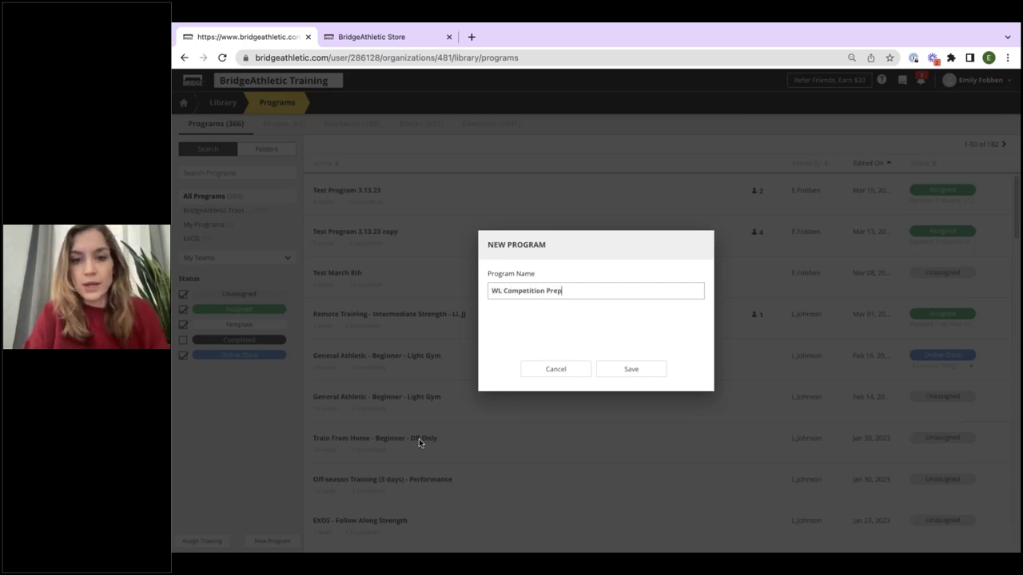
click(621, 376)
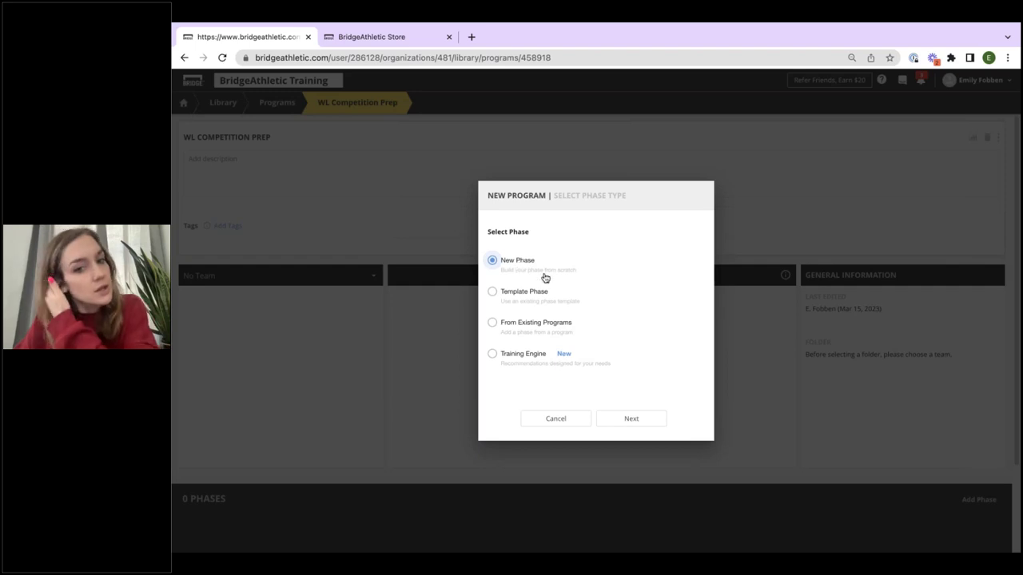
Add a new phase built from scratch to the program and name it Technique/Volume.
click(632, 420)
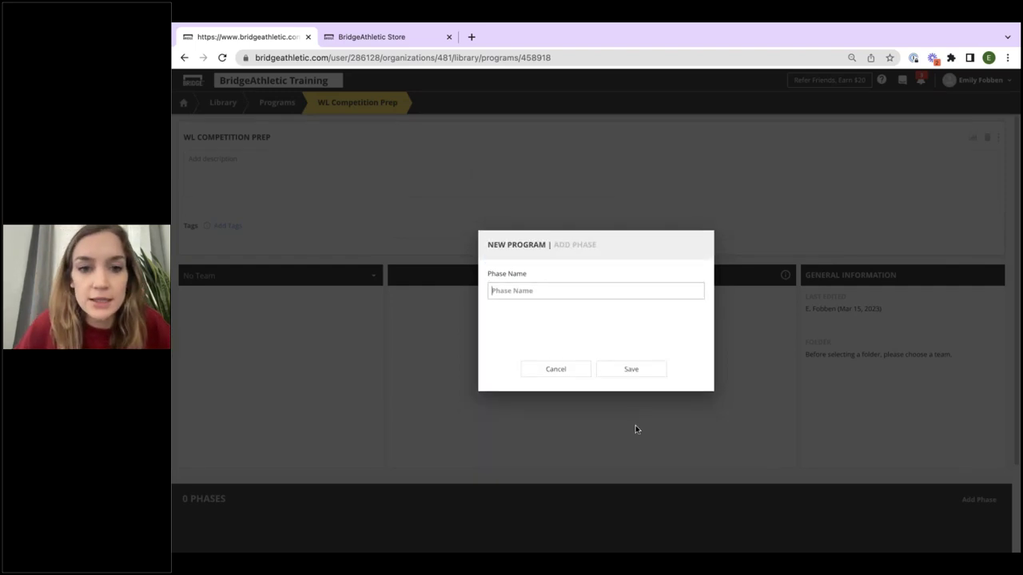
text(Technique/Volume)
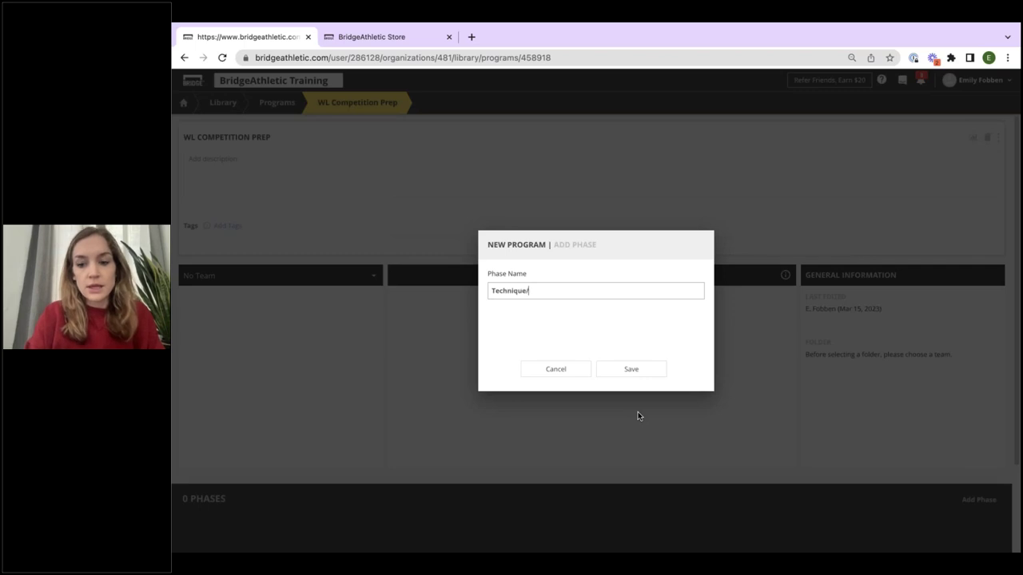
click(635, 373)
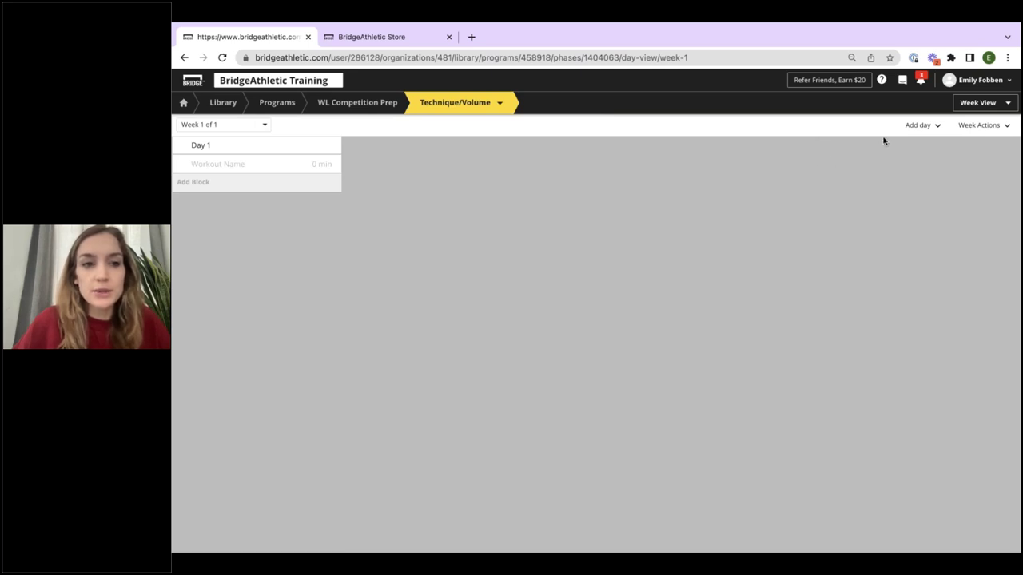
Add two more days with new workouts to week 1 of the Technique/Volume phase.
click(919, 126)
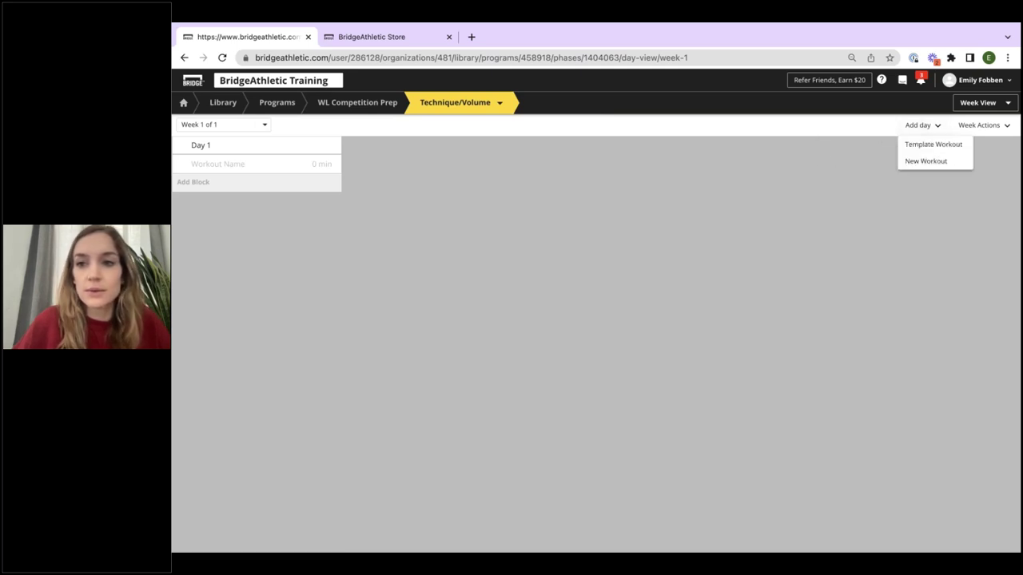
click(923, 161)
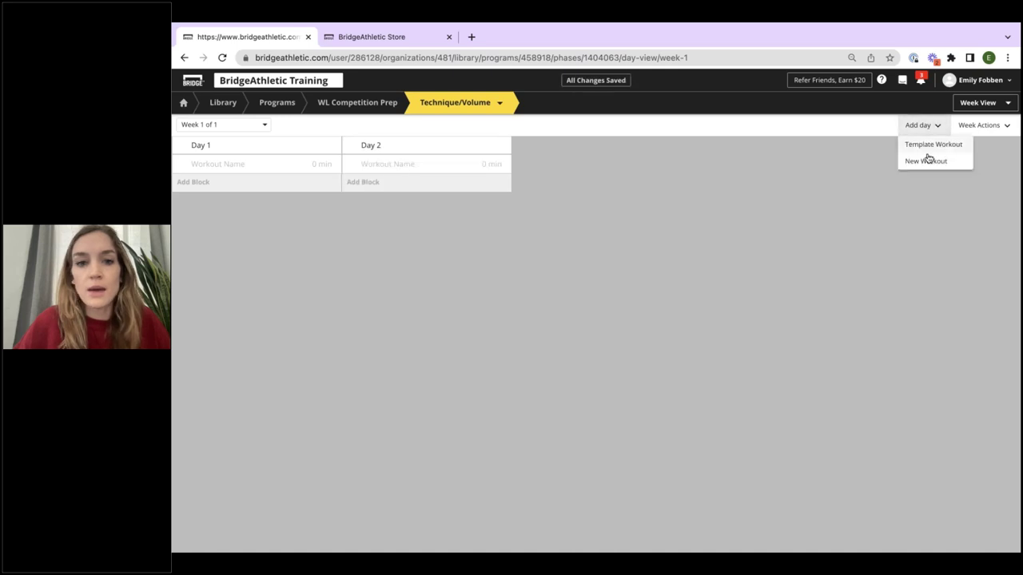
click(925, 161)
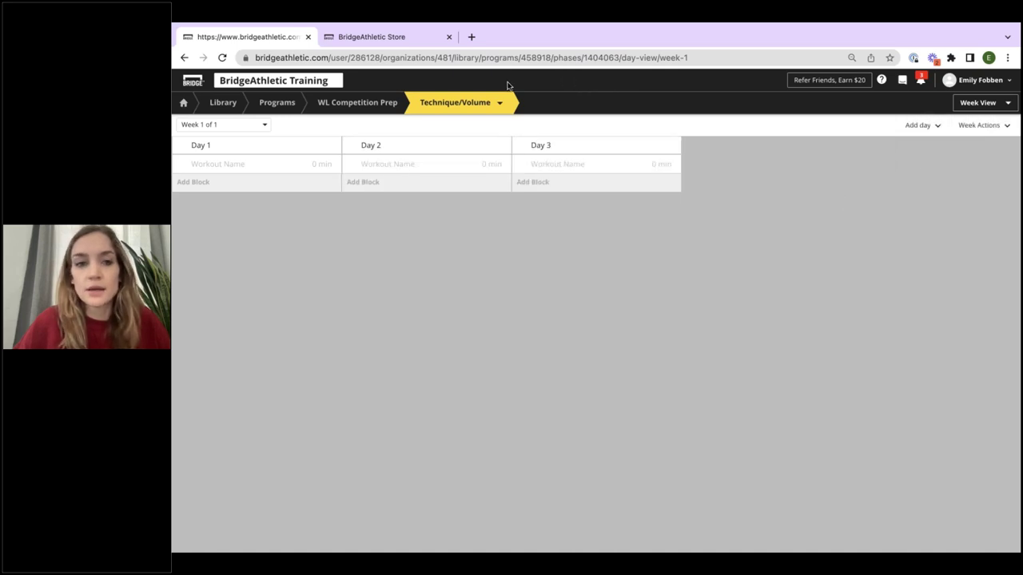
Name the Day 1 workout Snatch Day.
mouse_move(316, 144)
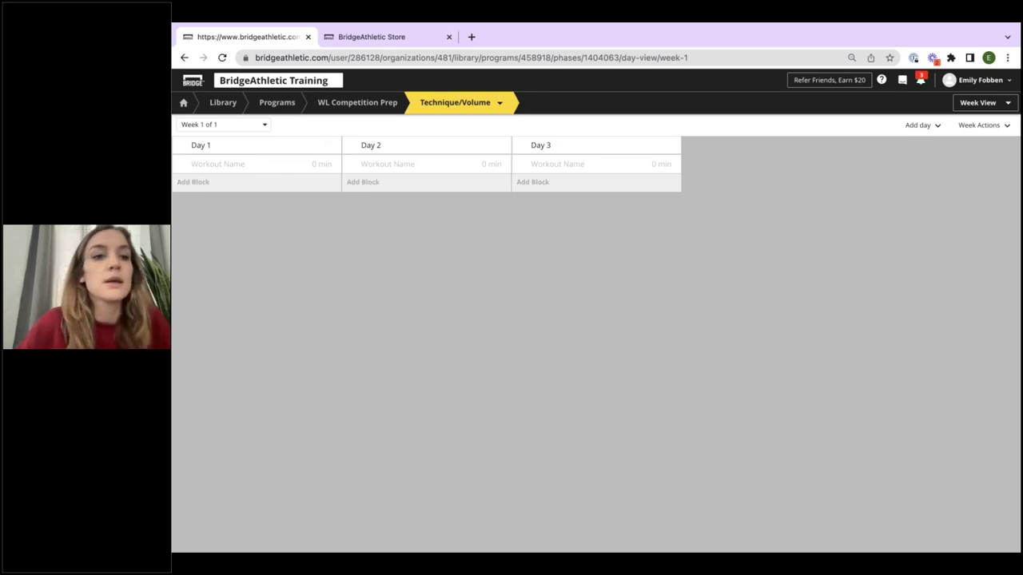
click(217, 166)
text(Snatch Day)
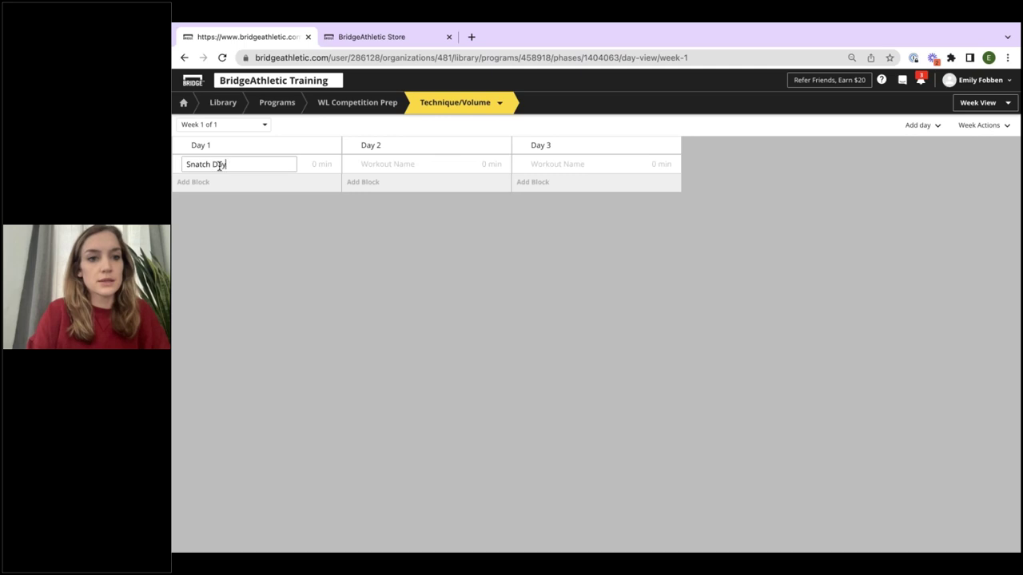
key(Return)
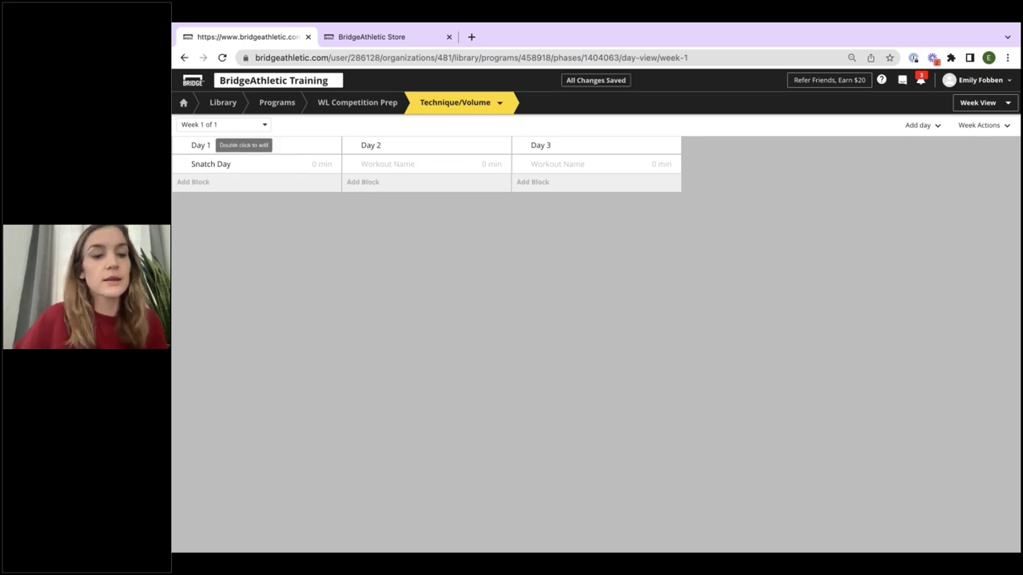
Add a superset block named Warm Up to the Day 1 workout.
click(196, 183)
mouse_move(228, 199)
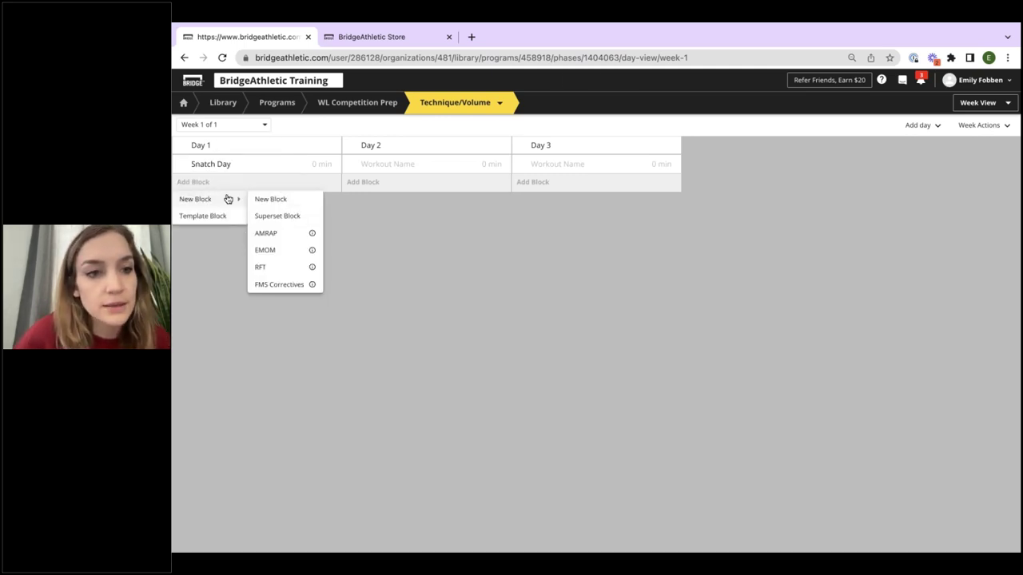
click(286, 217)
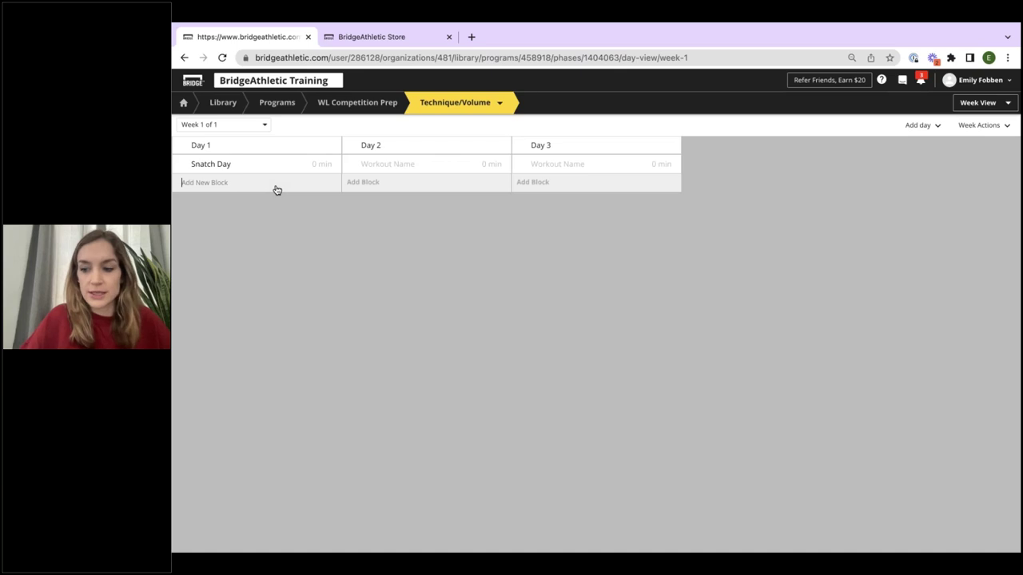
text(Warm Up)
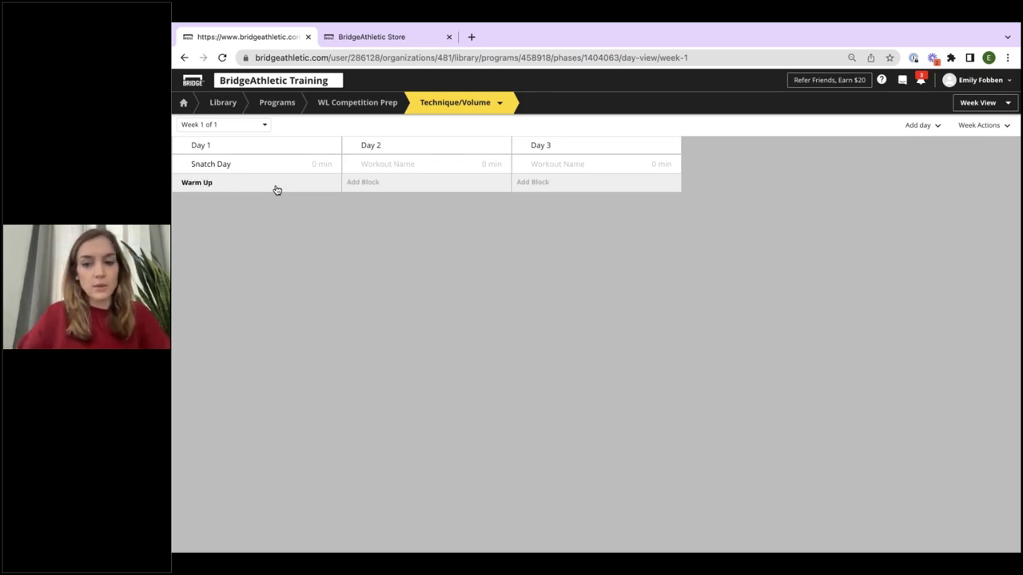
key(Return)
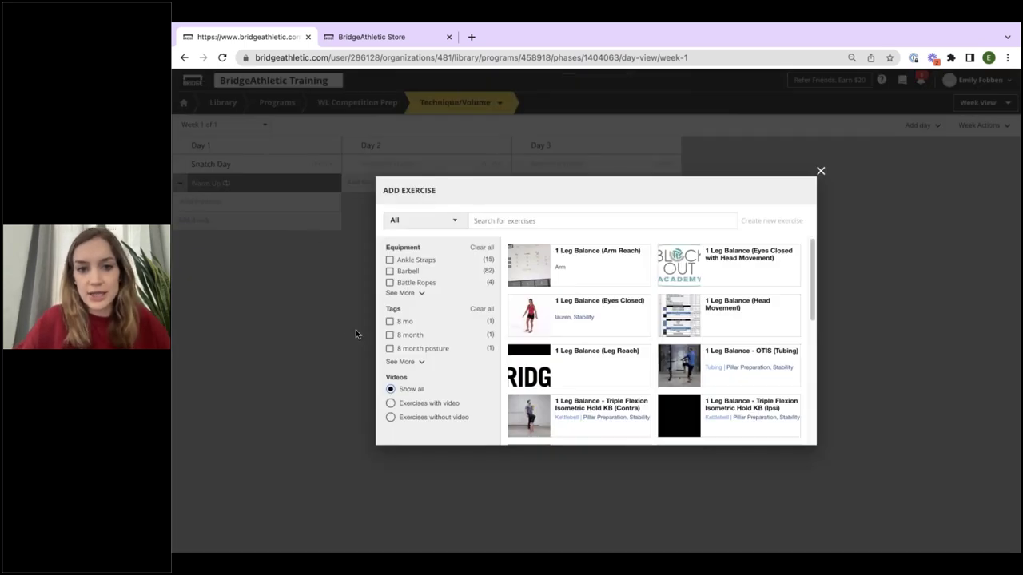
Search for and select the Pull-Apart (Band Resistance) and Overhead Squat (Band) exercises for the Warm Up block.
click(533, 222)
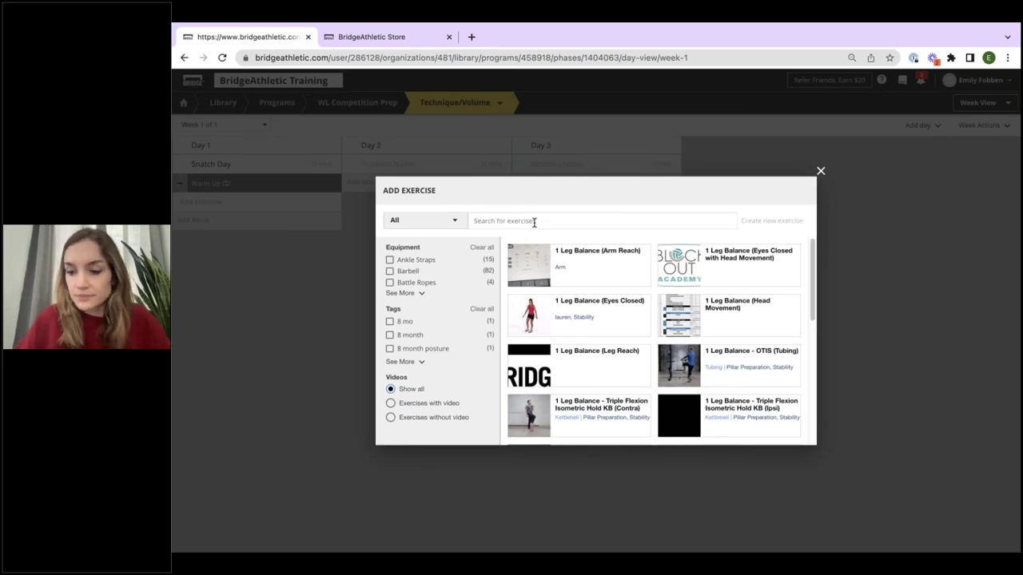
text(Pull apart)
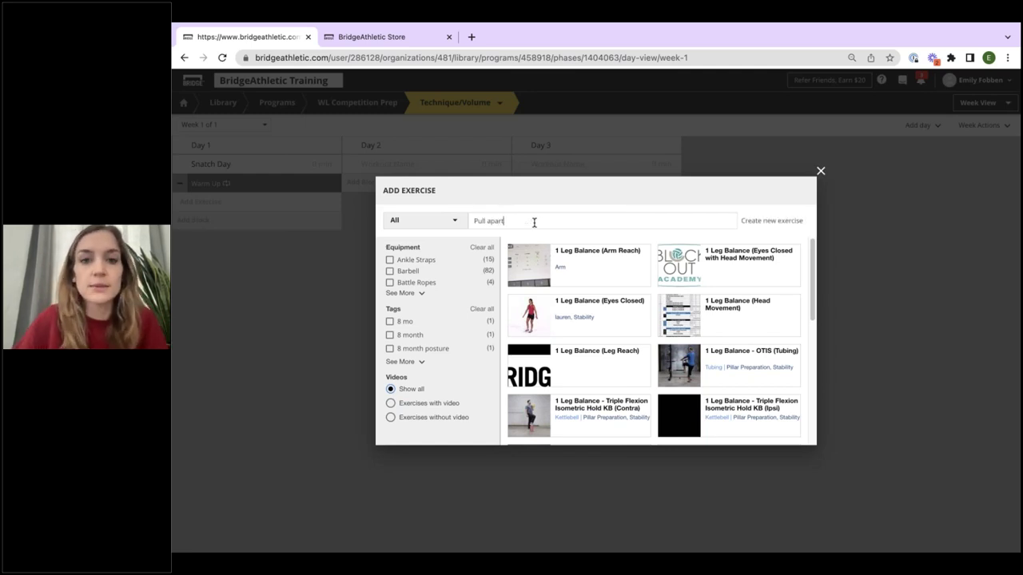
click(533, 252)
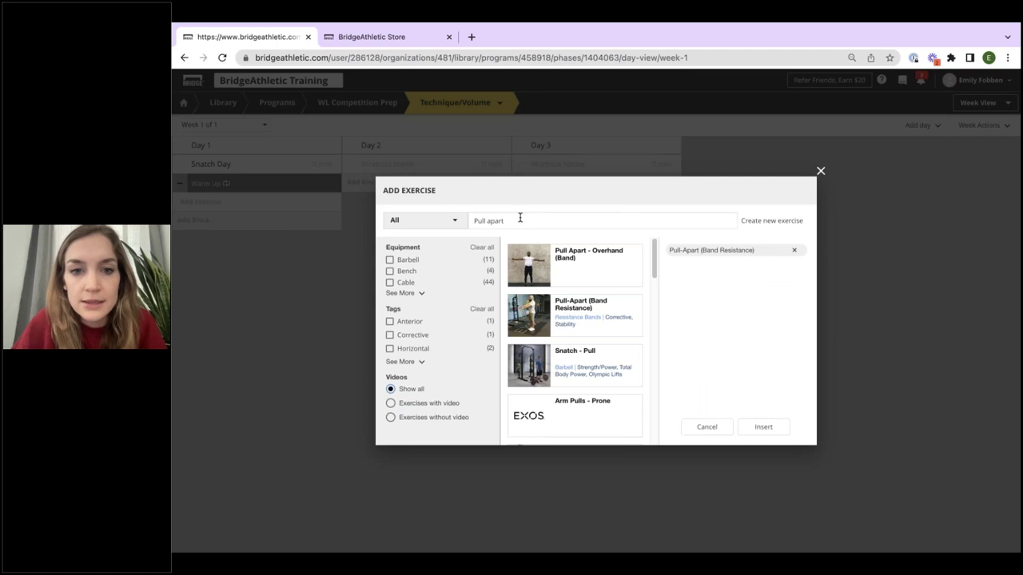
click(560, 228)
key(BackSpace)
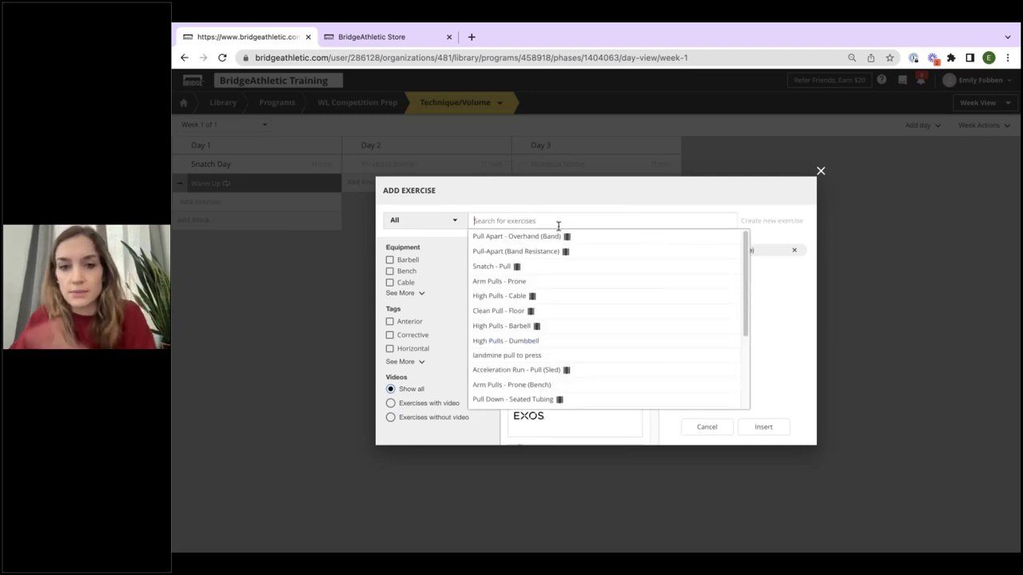
text(overhead squat)
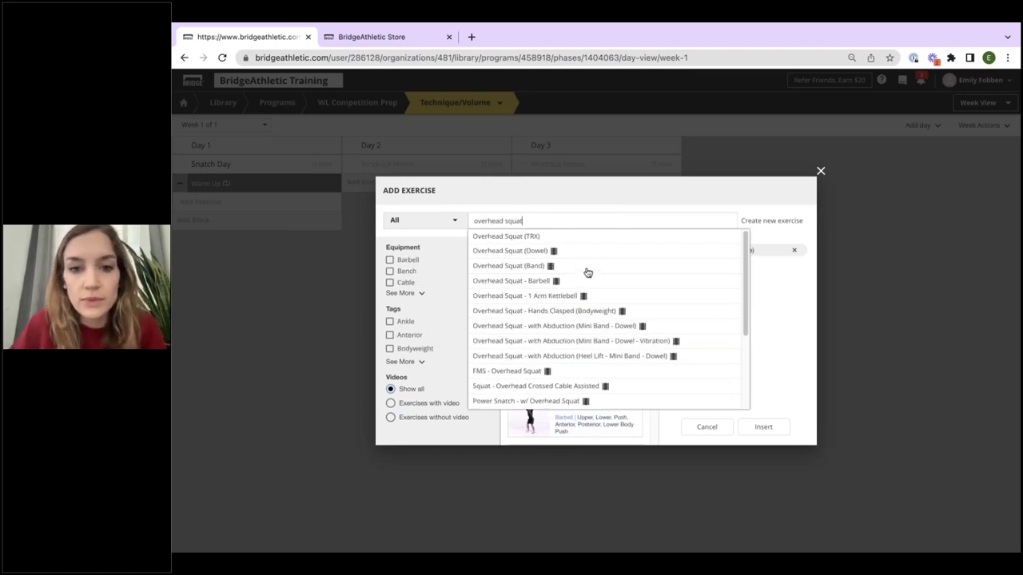
click(532, 267)
Search the exercises for "walking lunge" and add Walking Lunge to the Warm Up selection.
click(561, 220)
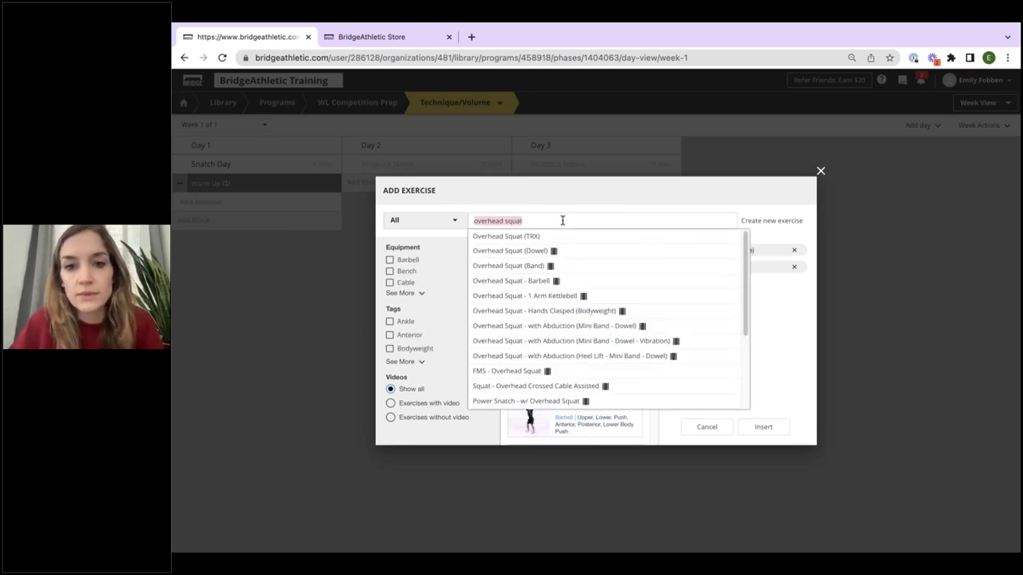
key(BackSpace)
text(w)
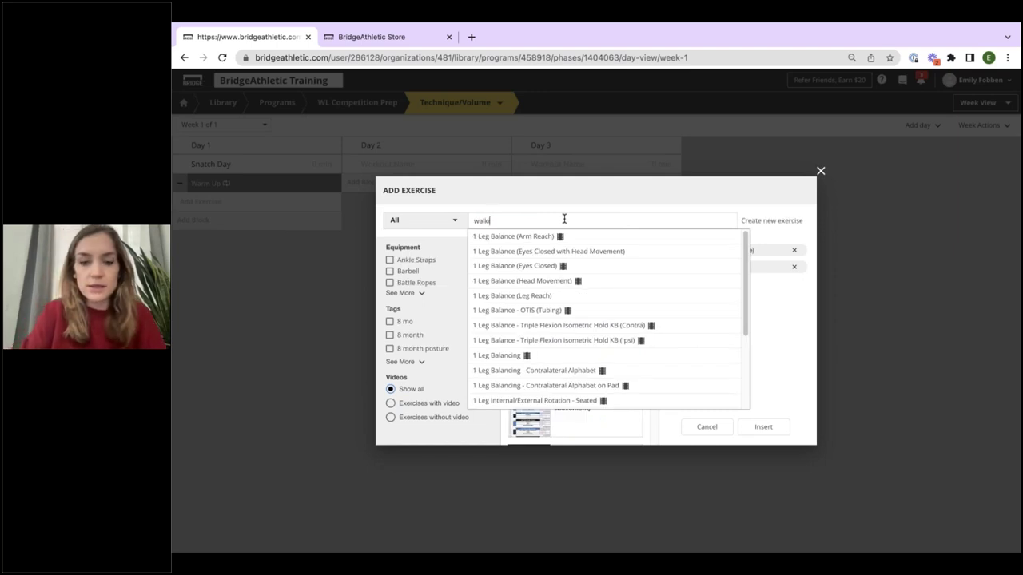
text(alking lunge)
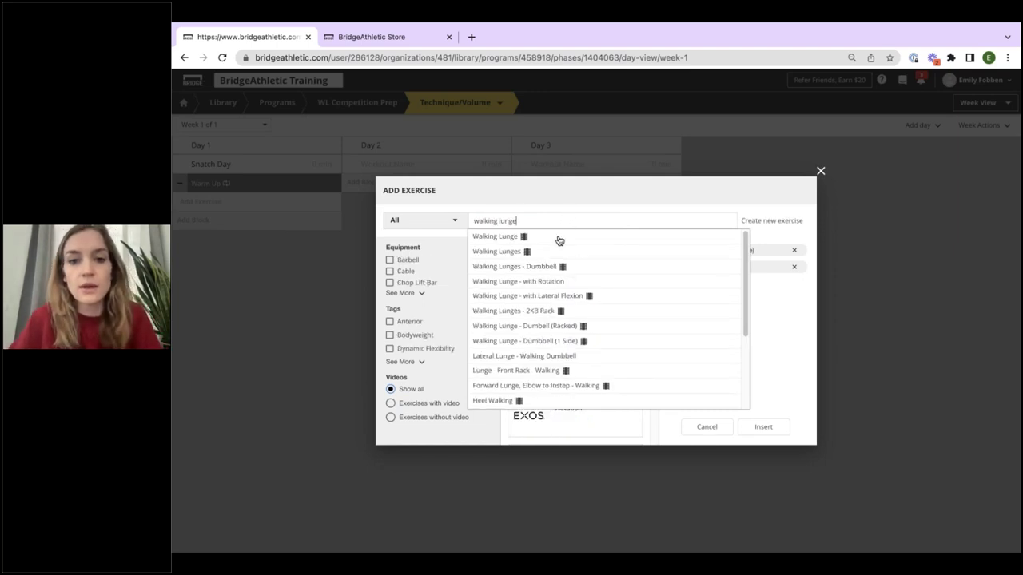
Search for "hands elevated push", add Push Ups (Elevated) to the selection, and insert all selected exercises into the Warm Up block.
click(544, 219)
key(BackSpace)
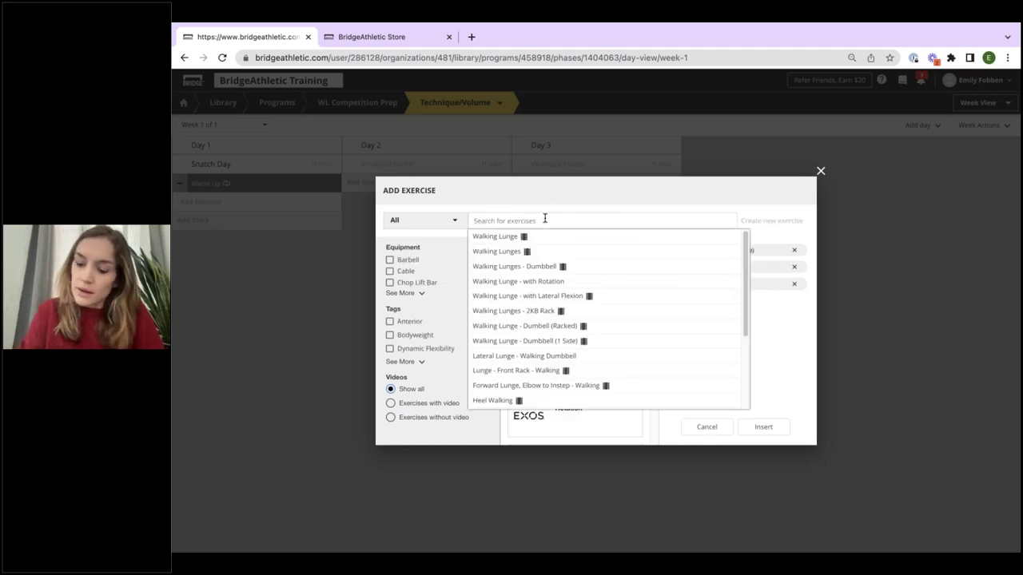
text(hands elevated)
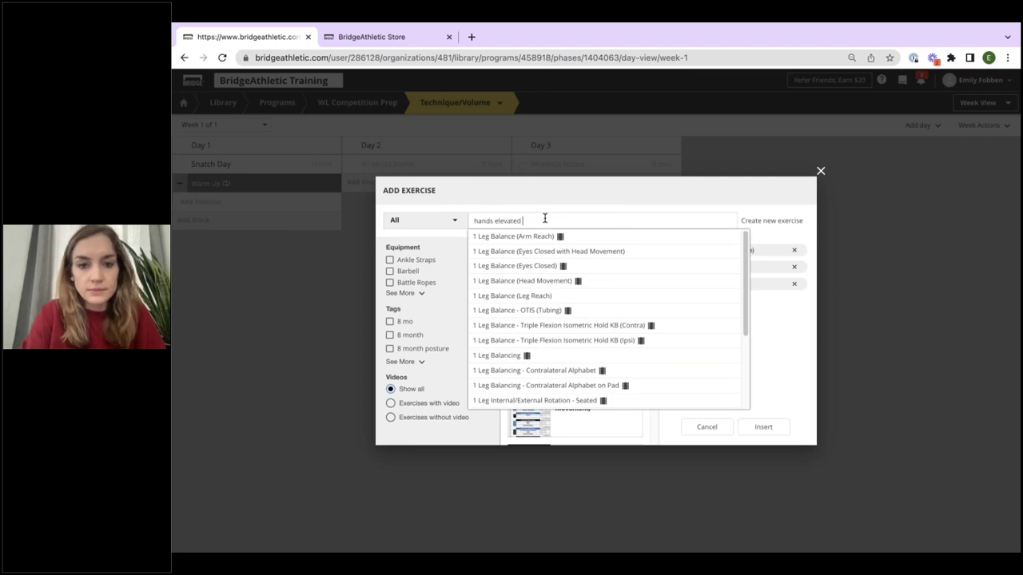
text( push)
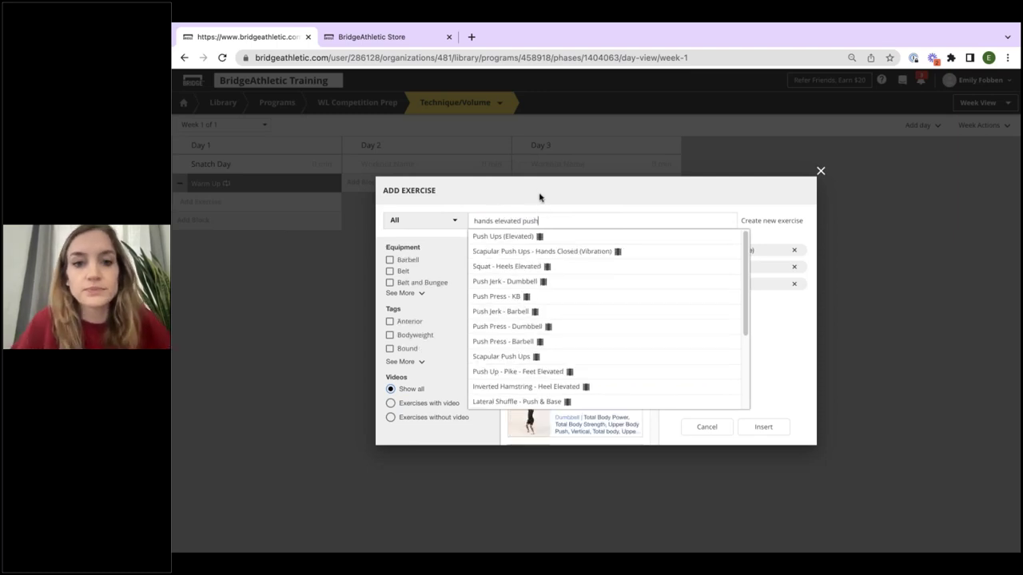
click(529, 235)
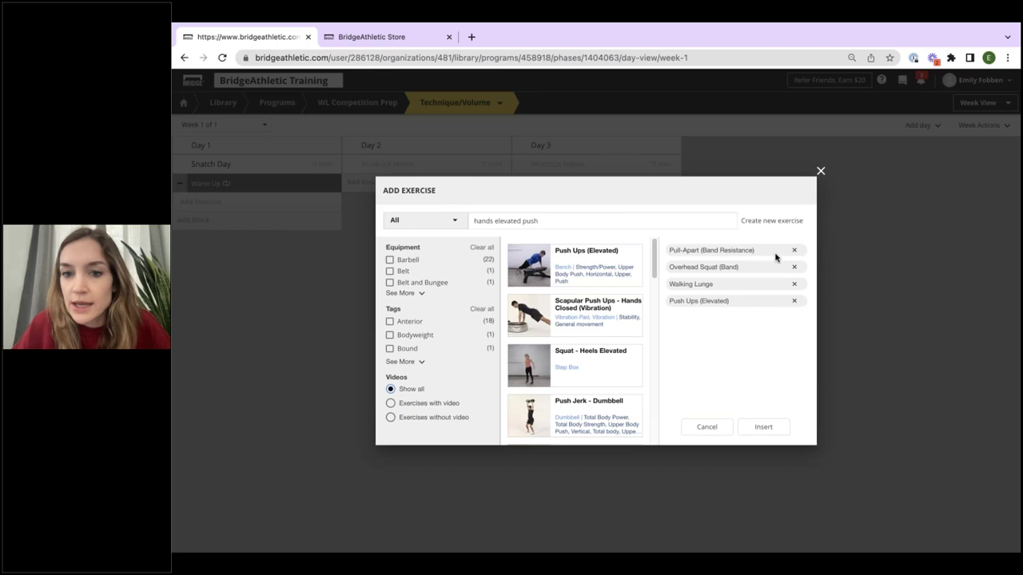
click(763, 426)
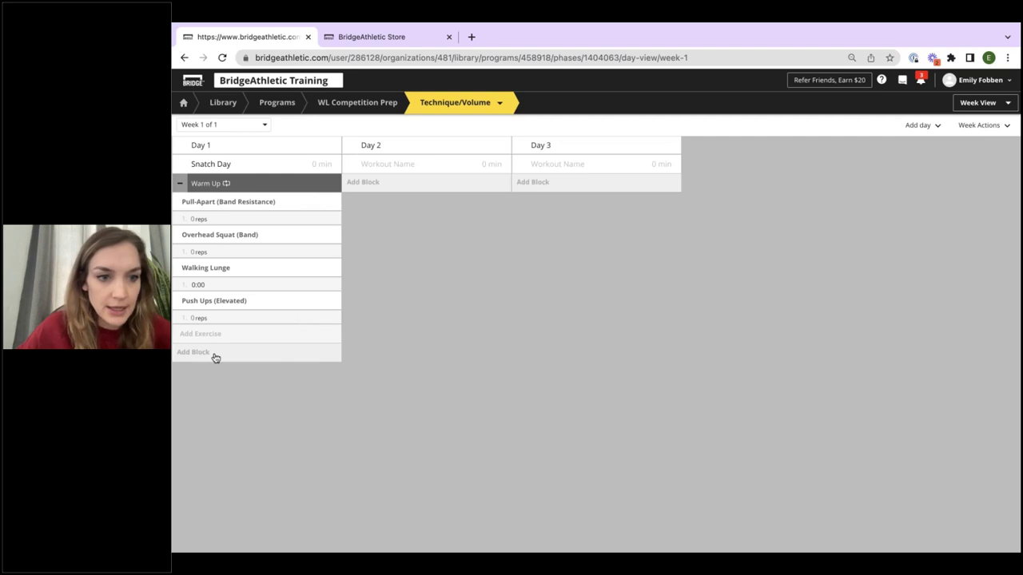
Prescribe three sets of 20 reps for the Pull-Apart (Band Resistance) exercise in the Day 1 Warm Up block.
click(225, 206)
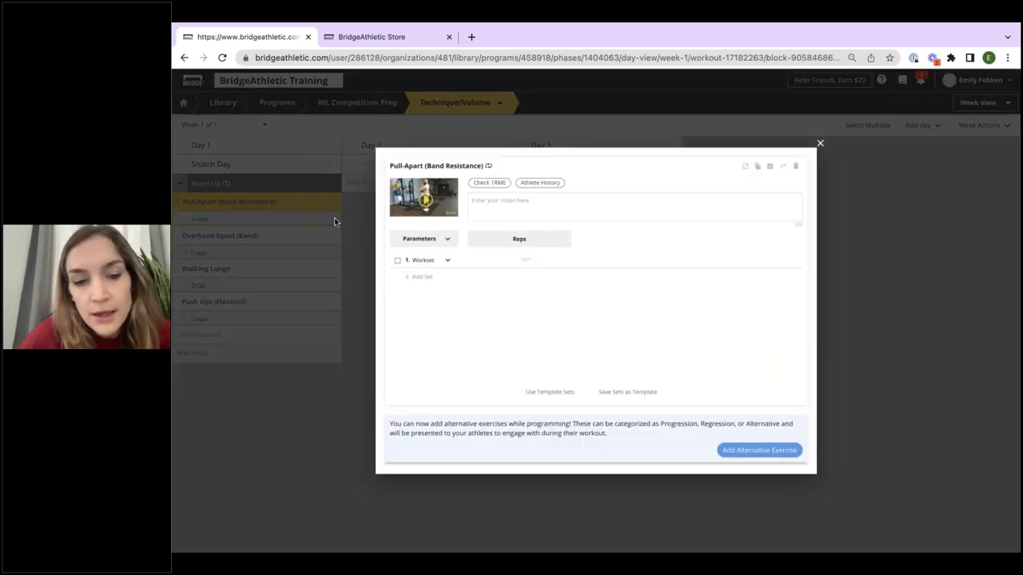
click(447, 241)
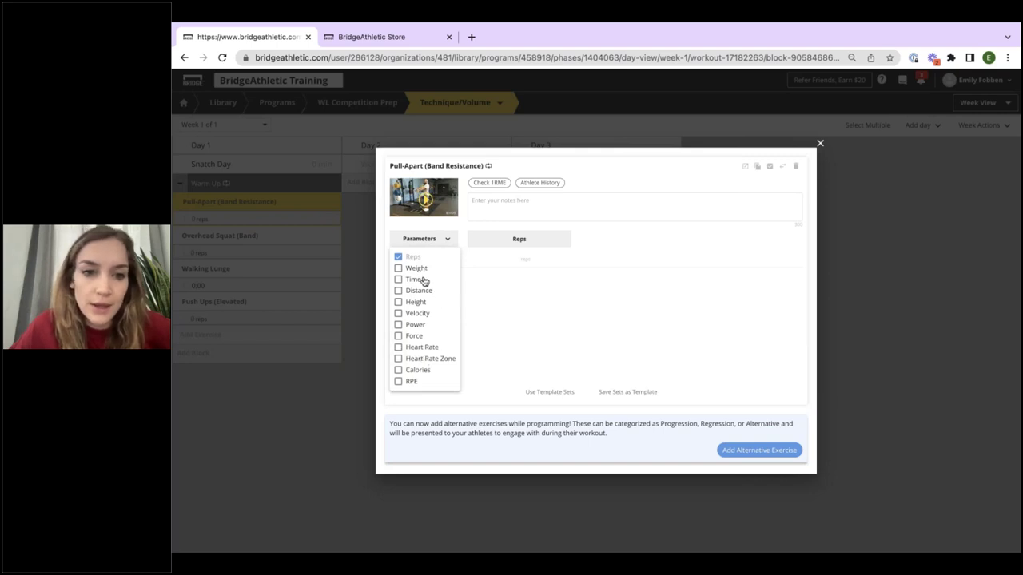
click(527, 277)
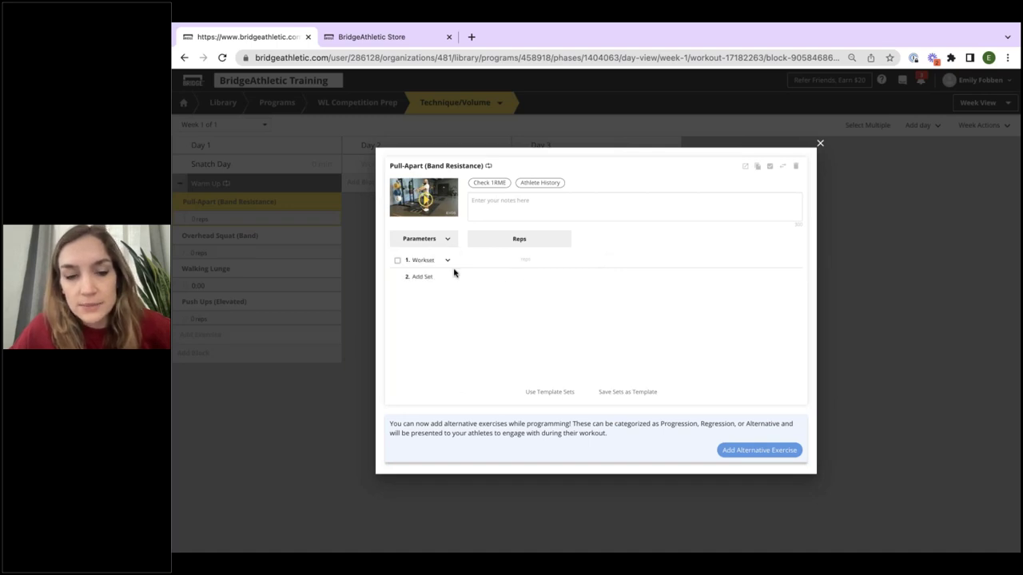
click(417, 277)
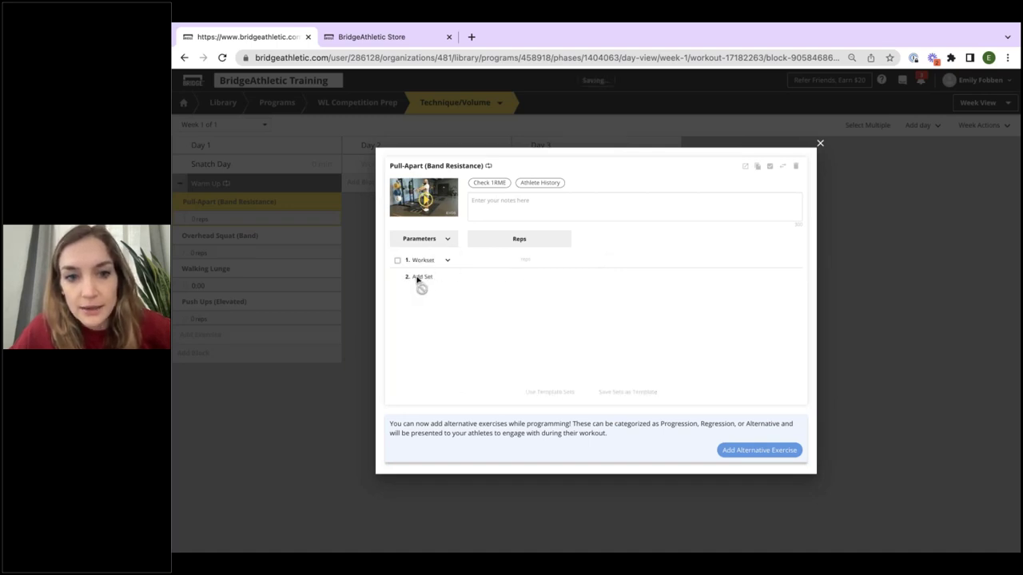
click(422, 294)
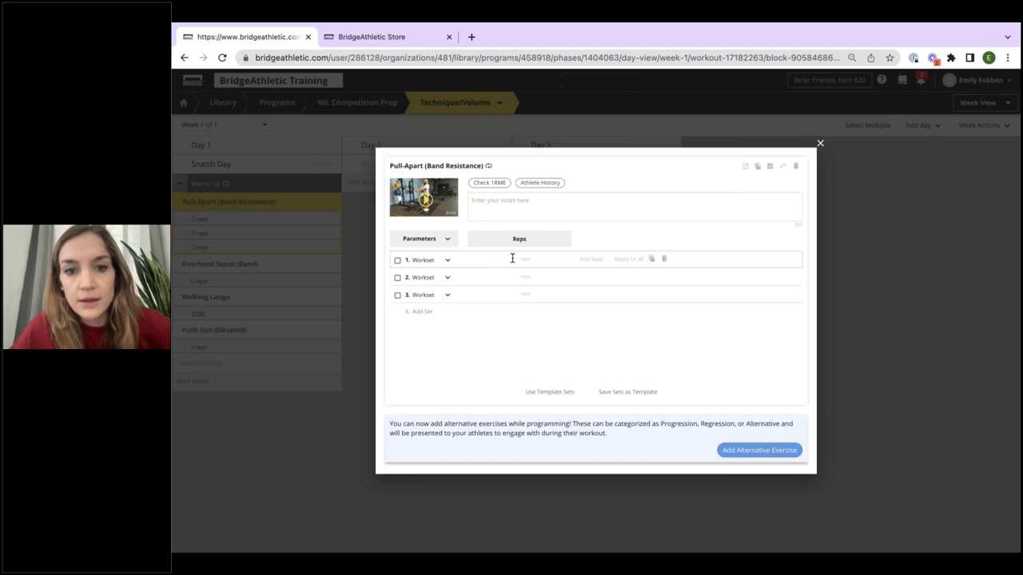
click(515, 255)
text(20)
click(623, 260)
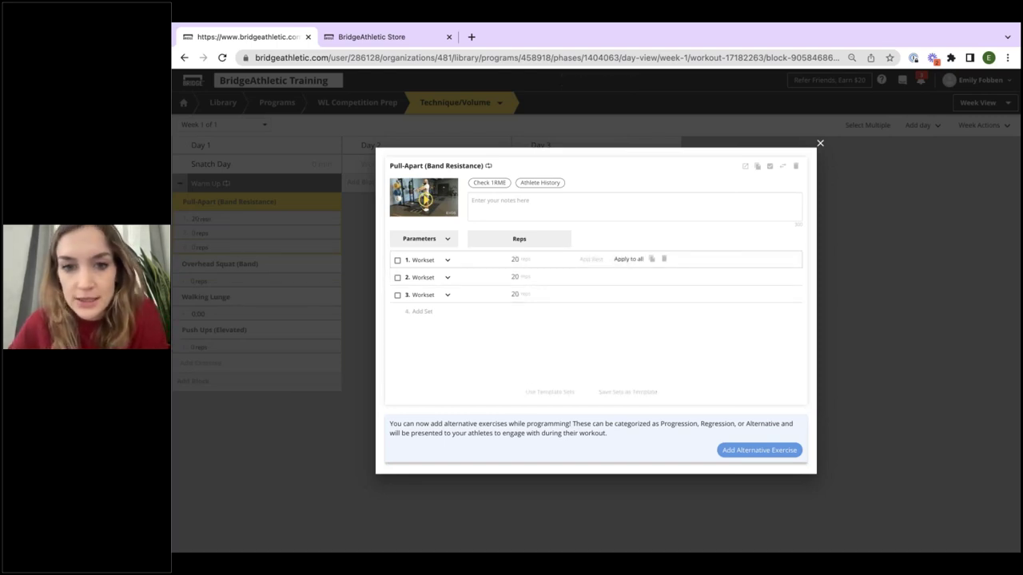
click(860, 238)
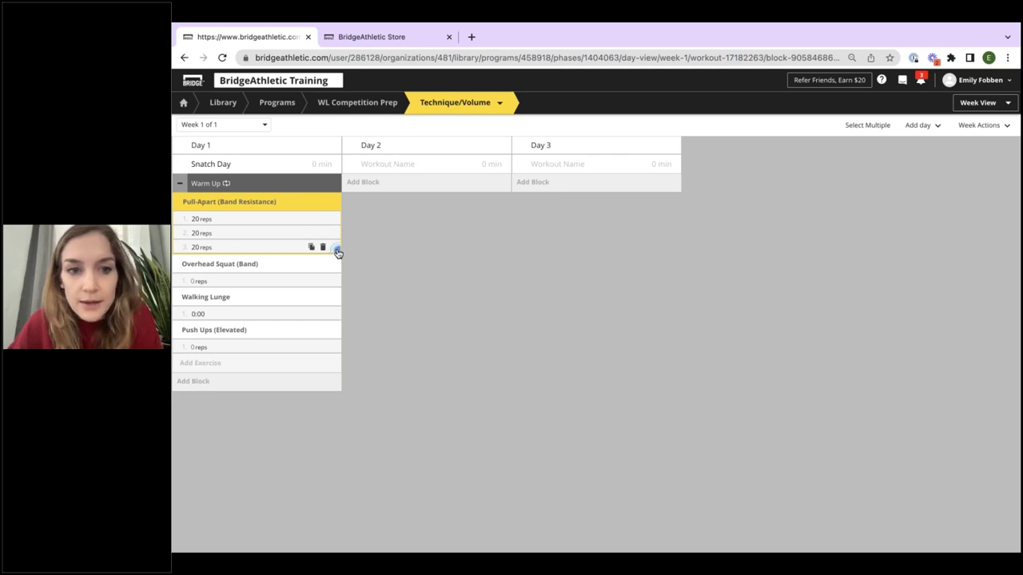
Copy the Pull-Apart prescriptions and paste them over those of Overhead Squat (Band) and Walking Lunge.
click(337, 252)
click(362, 261)
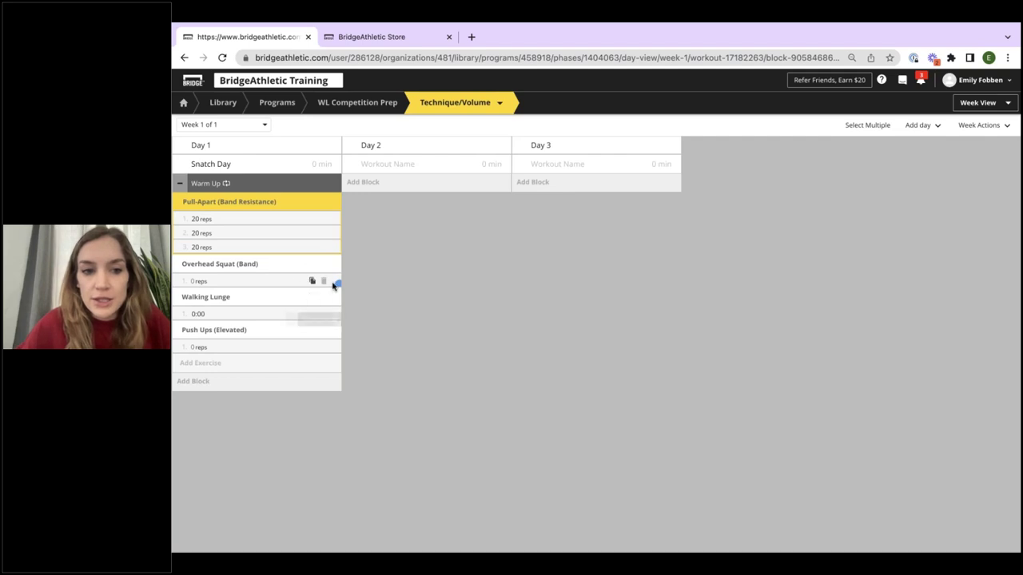
click(338, 283)
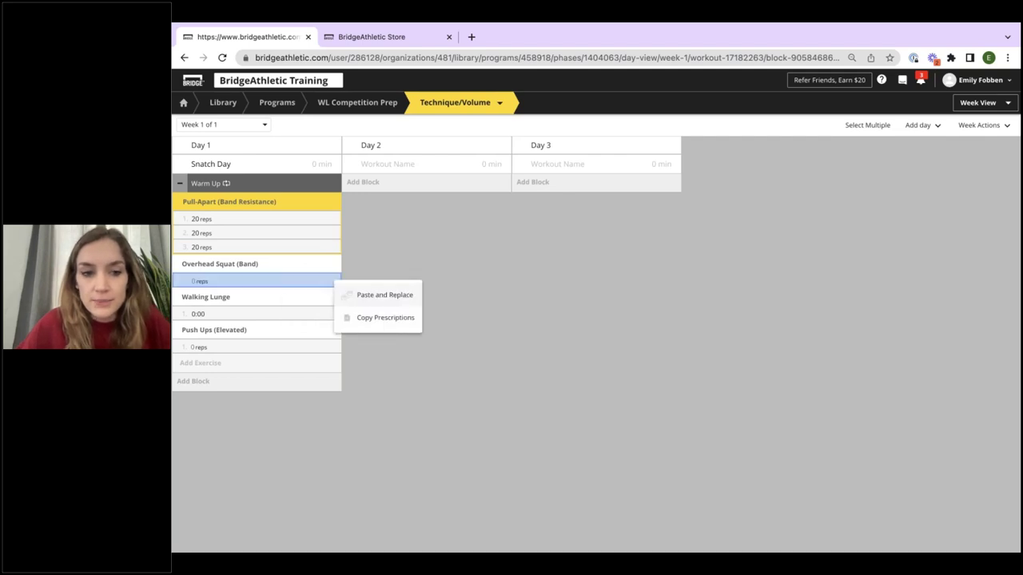
click(358, 295)
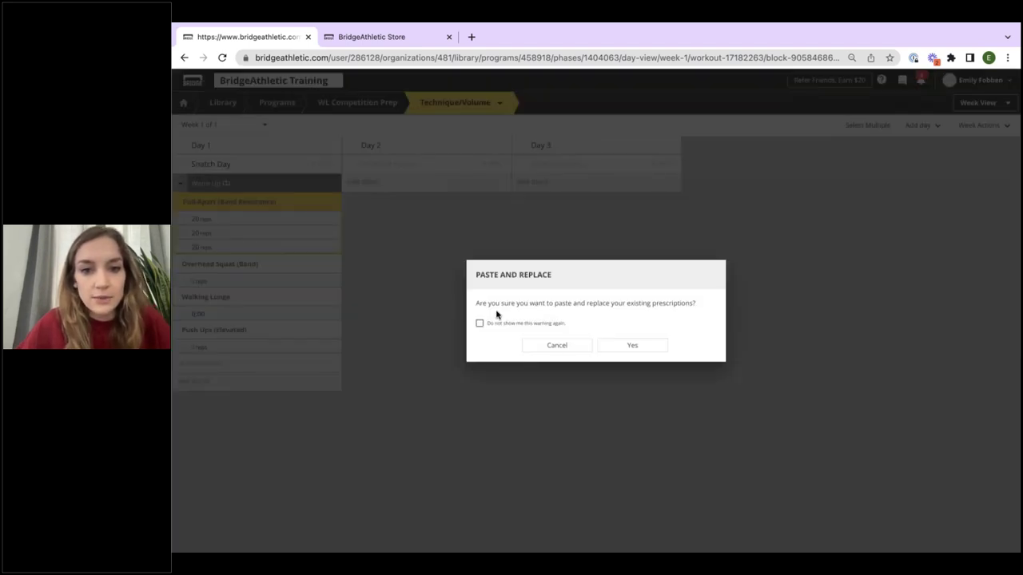
click(631, 346)
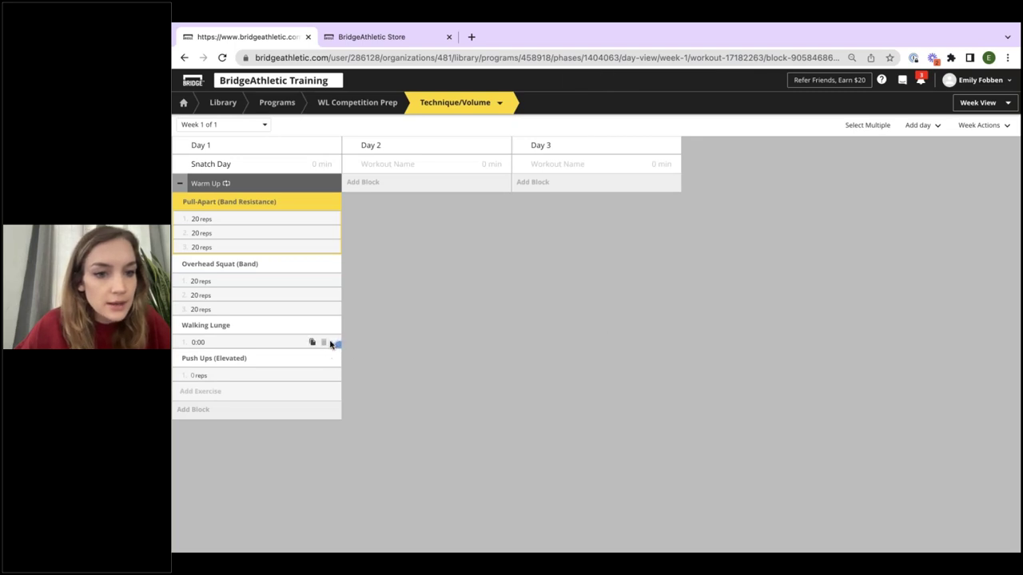
click(338, 343)
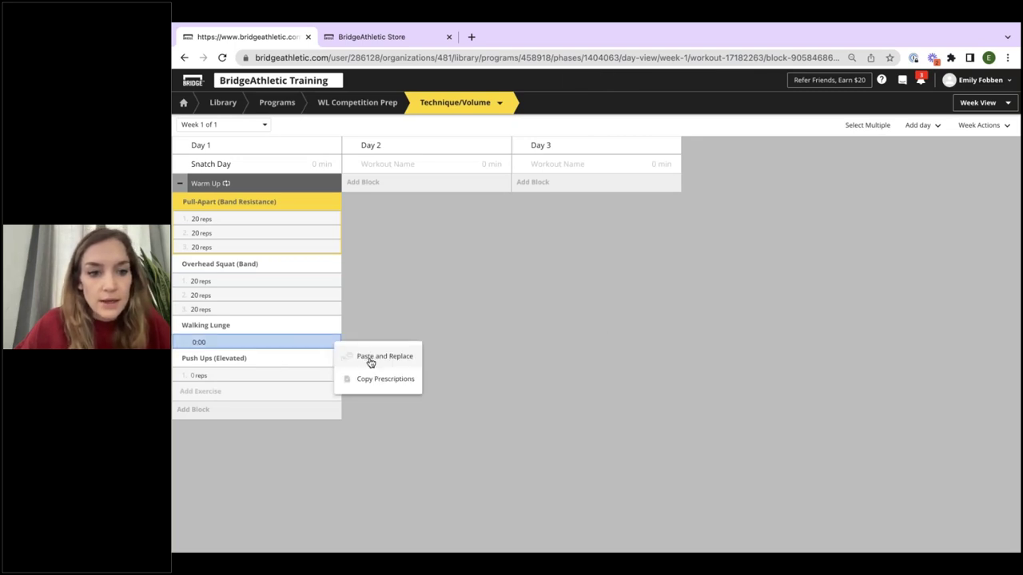
click(370, 362)
click(618, 348)
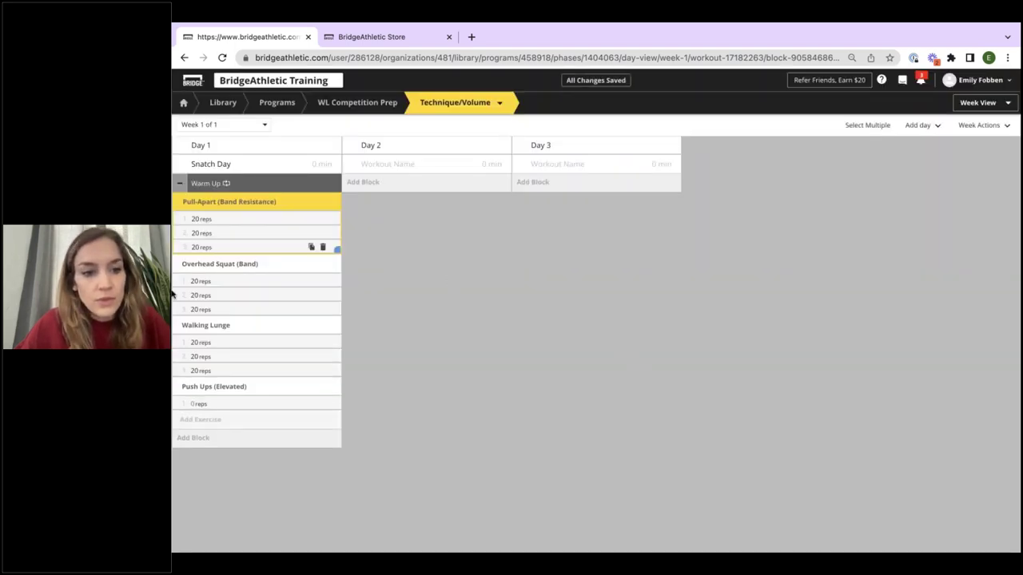
Prescribe 10 reps for Push Ups (Elevated) and duplicate the set to make three sets.
click(230, 387)
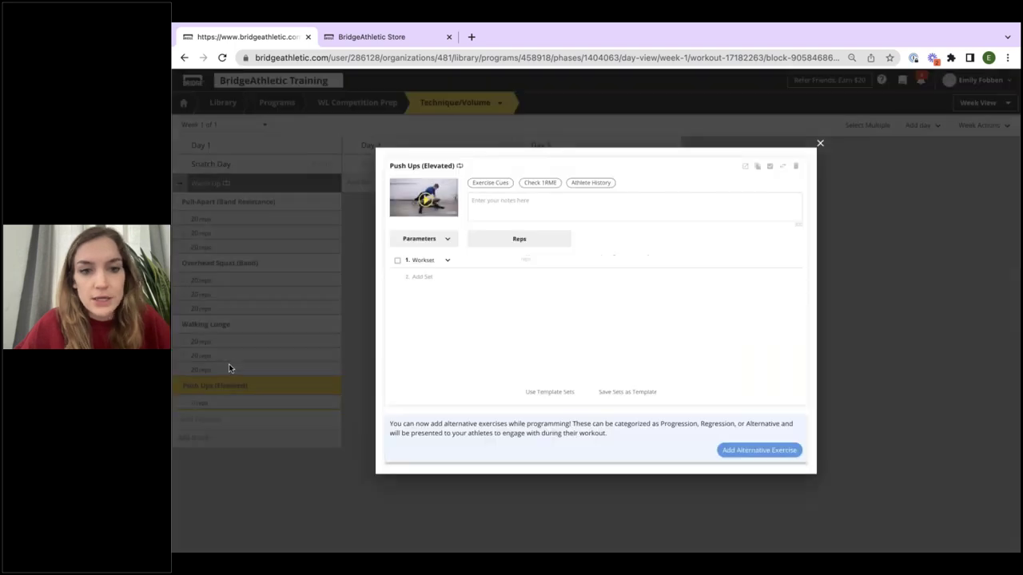
click(510, 260)
text(10)
key(Return)
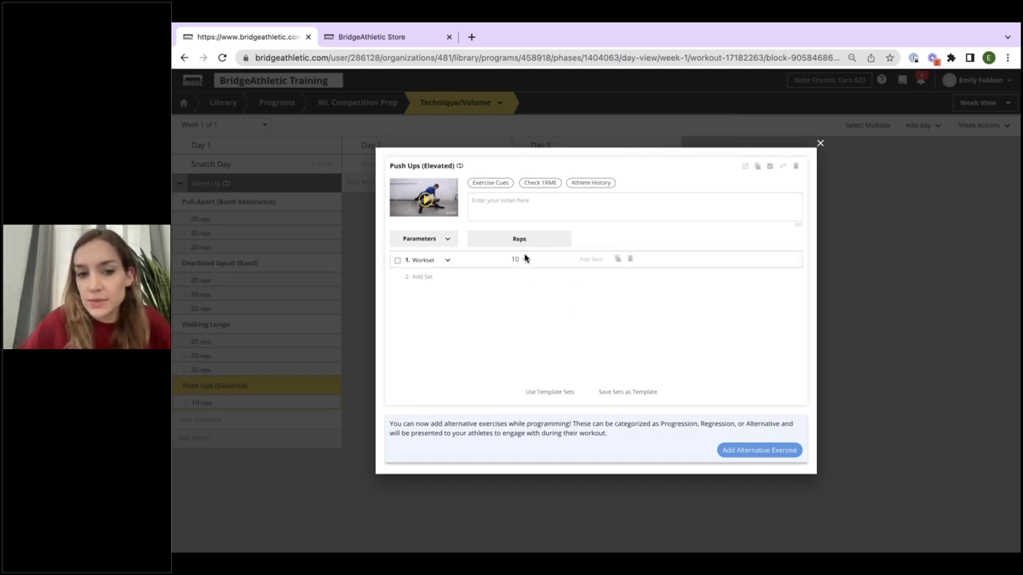
click(617, 260)
click(622, 281)
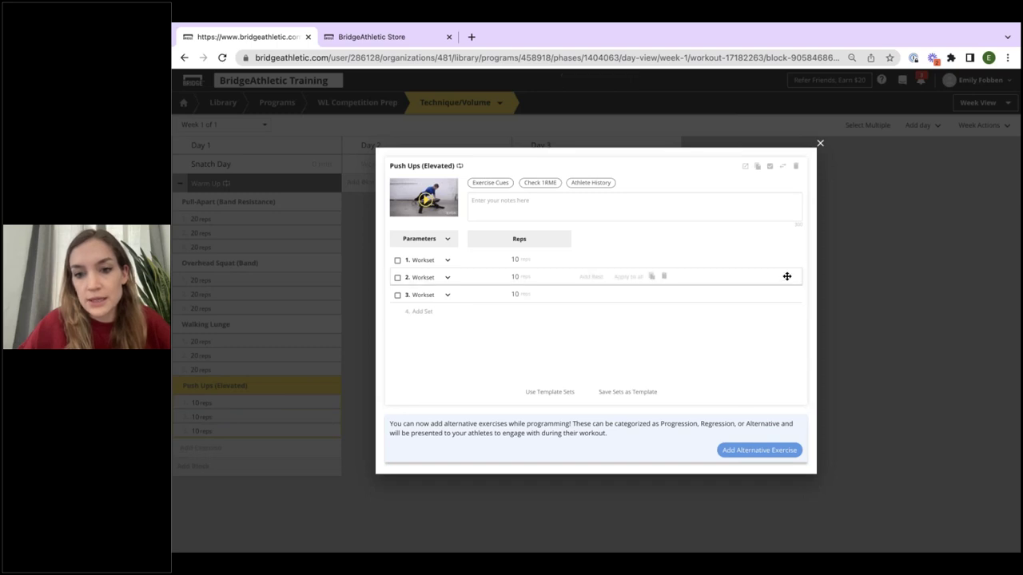
click(836, 238)
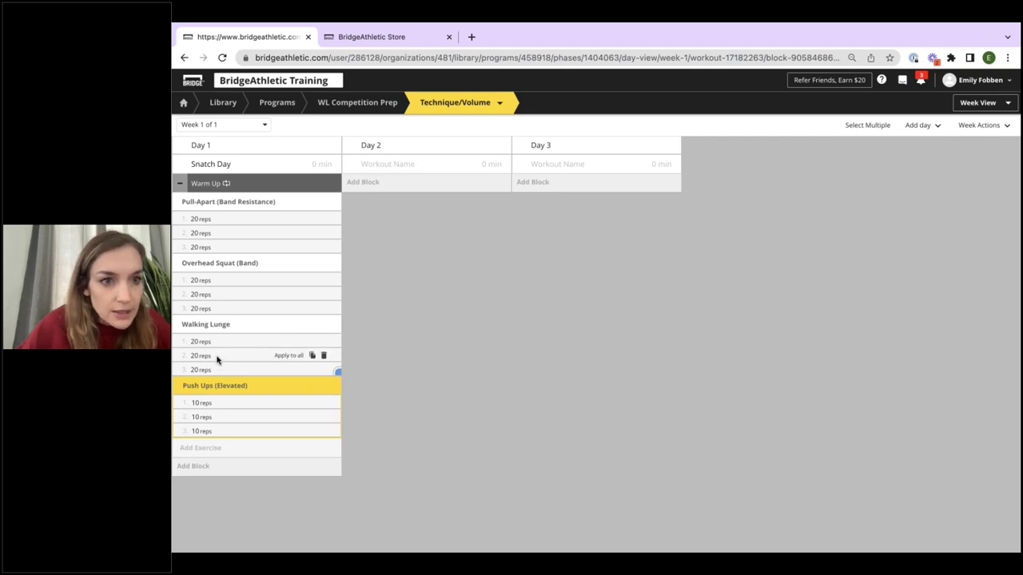
Collapse the Day 1 Warm Up block, clone it, and move the copy to Day 2.
click(177, 184)
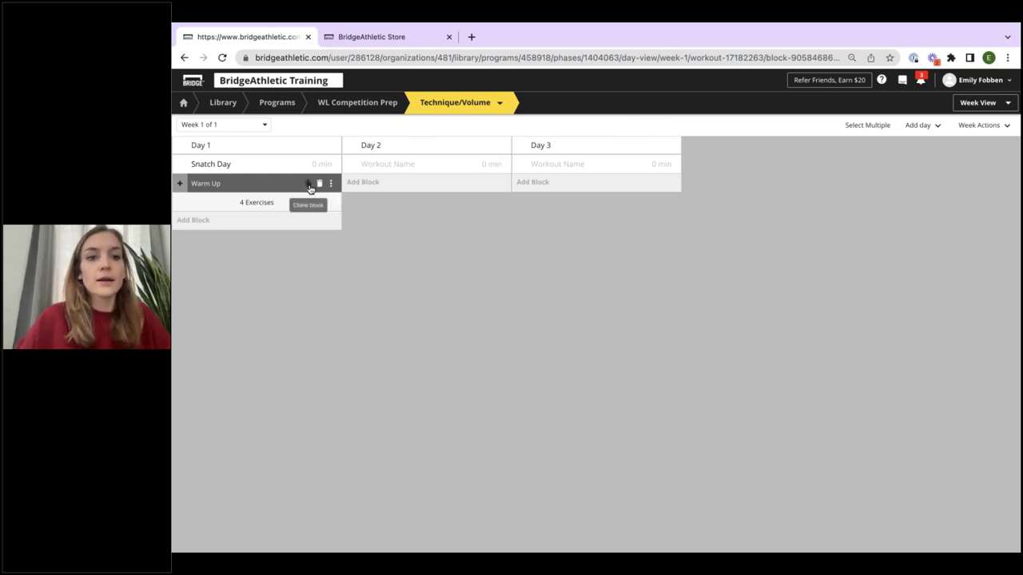
click(310, 186)
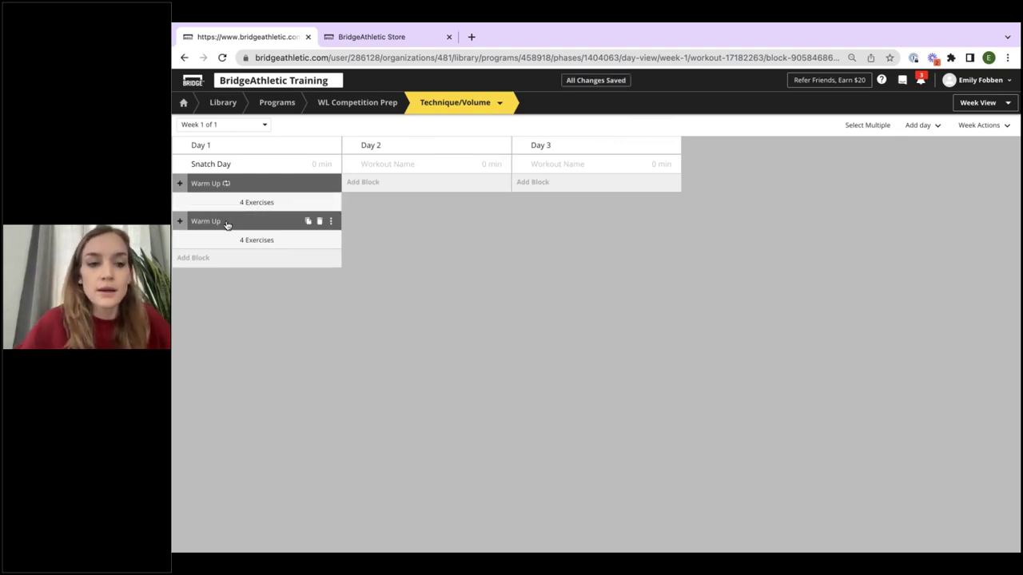
drag(183, 222, 356, 185)
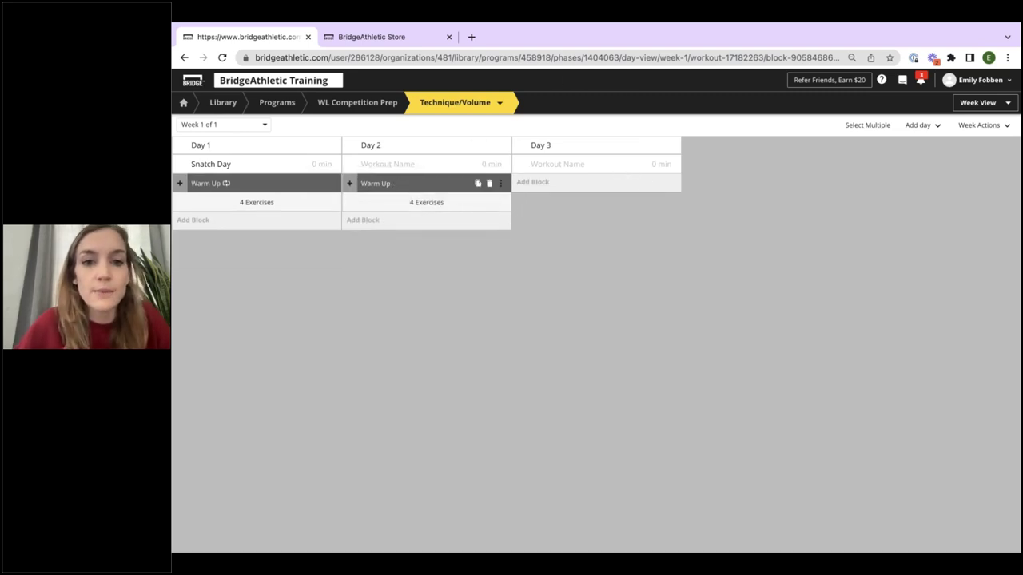
Save the Day 2 Warm Up block as a template block named OWL Warm Up.
click(502, 185)
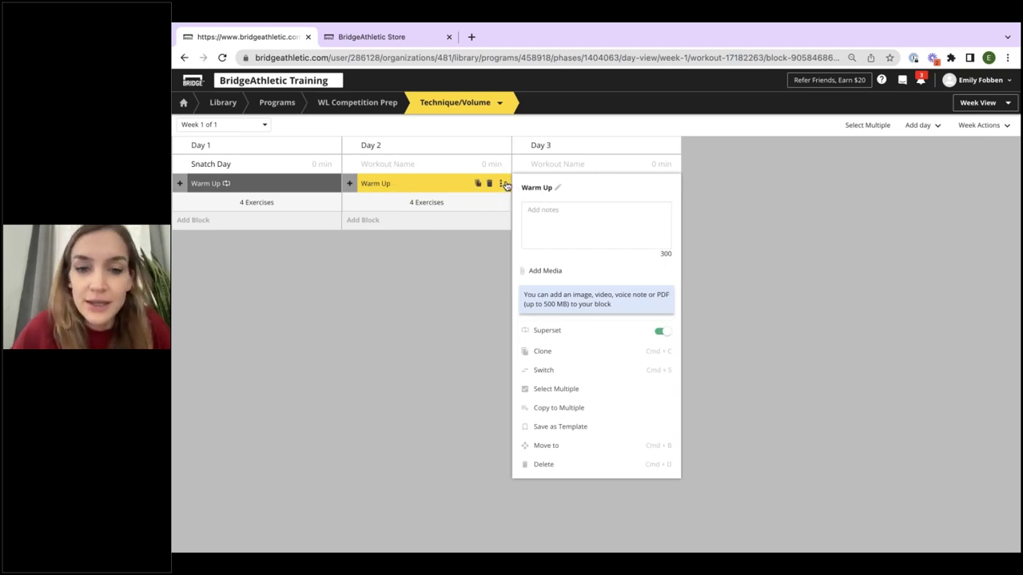
click(619, 397)
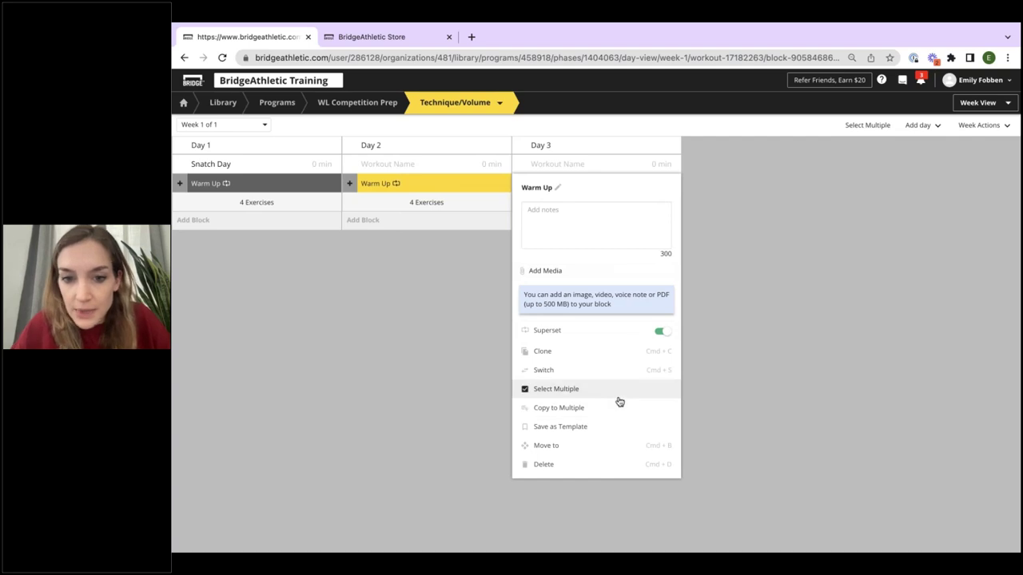
click(560, 426)
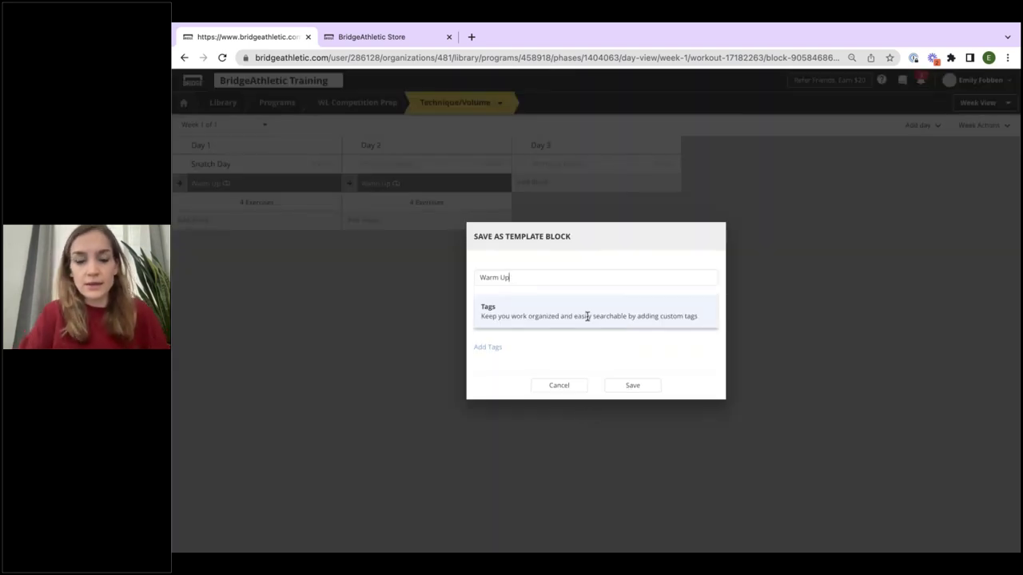
key(BackSpace)
key(BackSpace)
key(BackSpace)
key(BackSpace)
key(BackSpace)
key(BackSpace)
text(OWL)
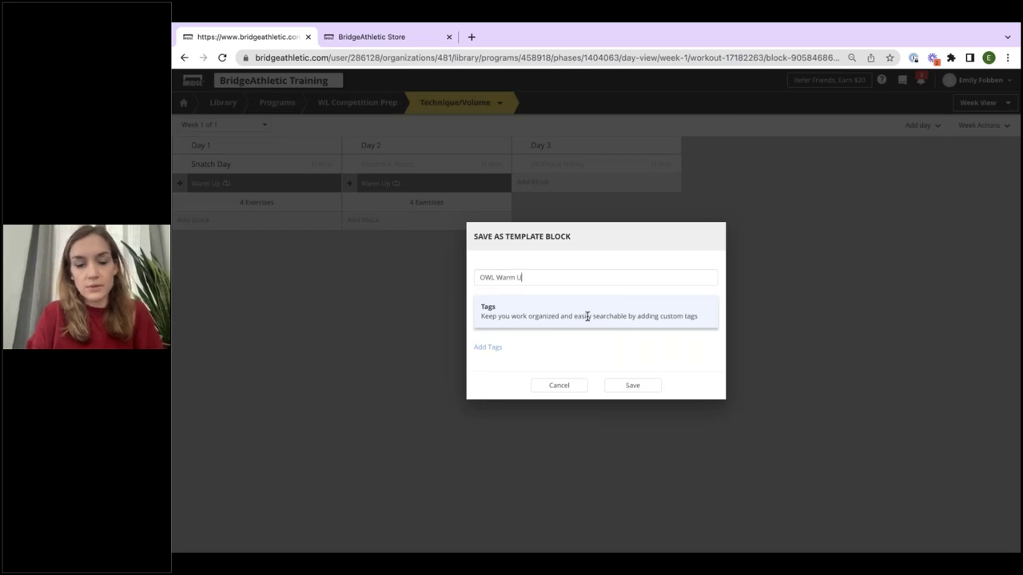
click(637, 385)
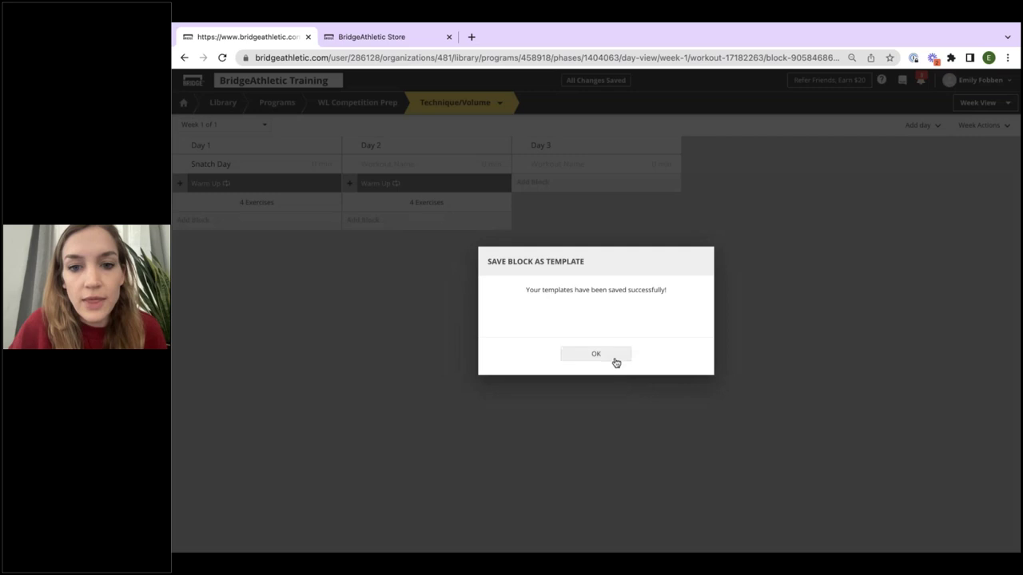
click(615, 361)
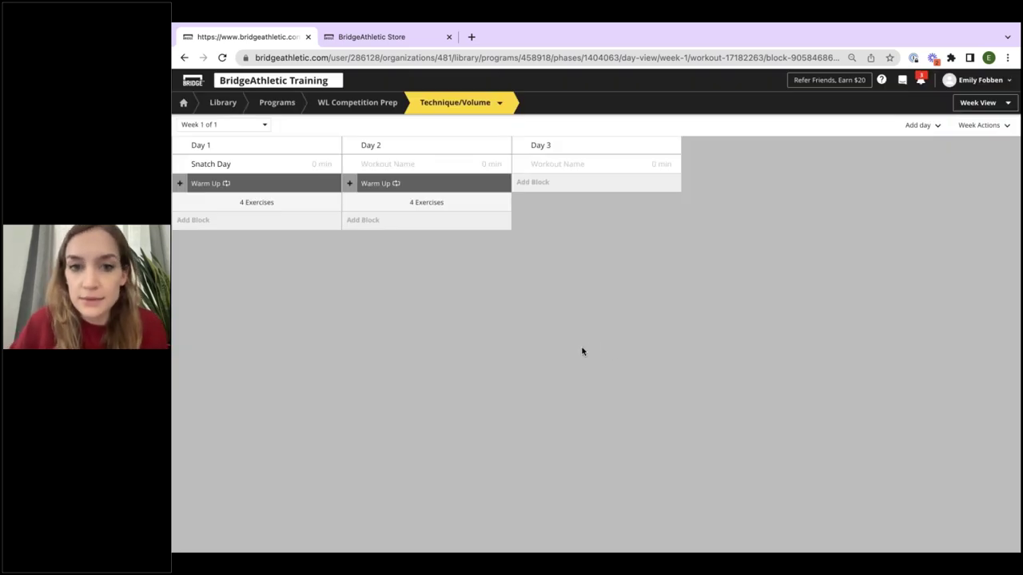
Insert the OWL Warm Up template block from My Templates into Day 3 and compare the warm-ups across all three days.
click(532, 183)
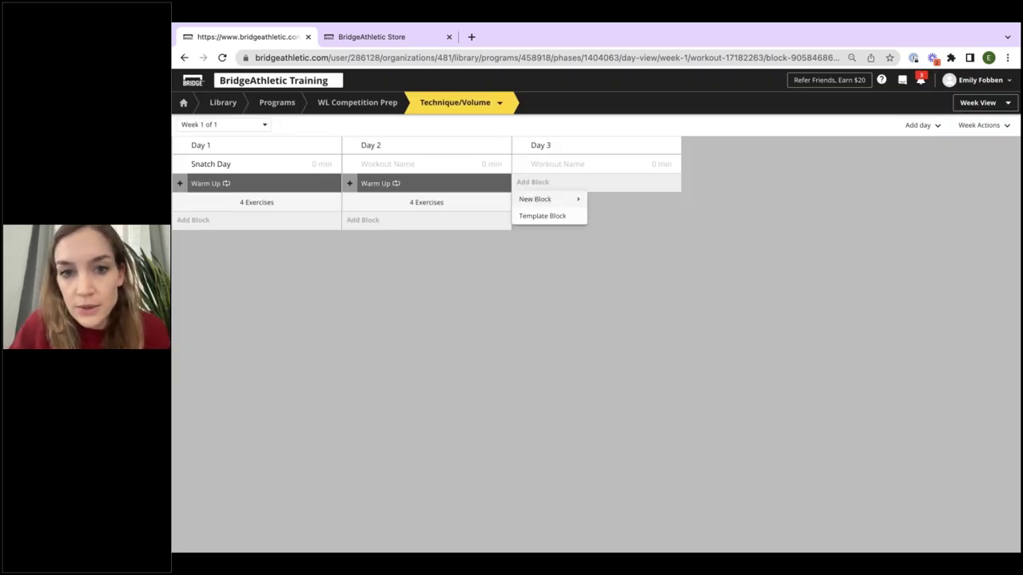
click(543, 215)
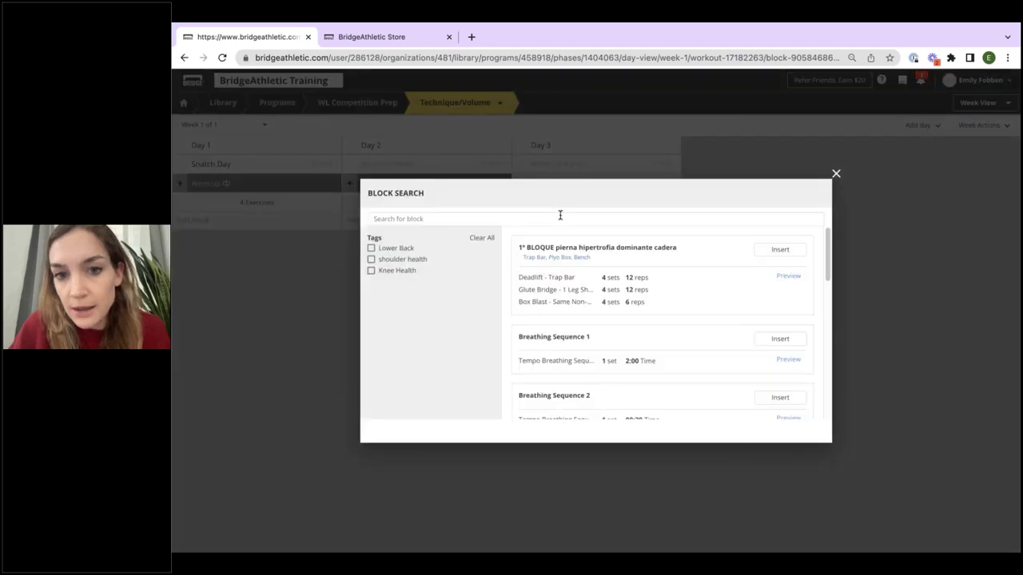
click(448, 242)
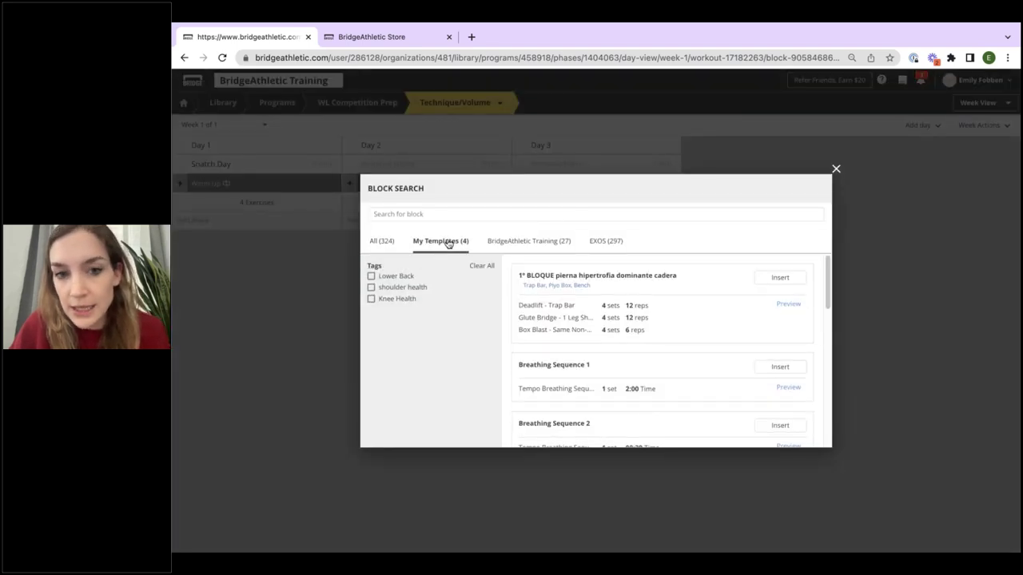
click(764, 358)
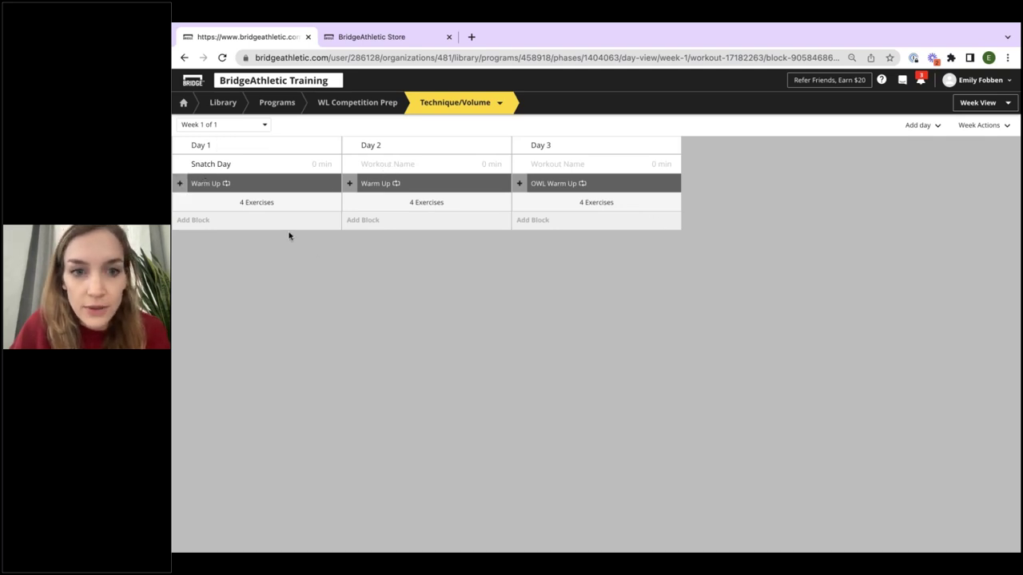
click(180, 183)
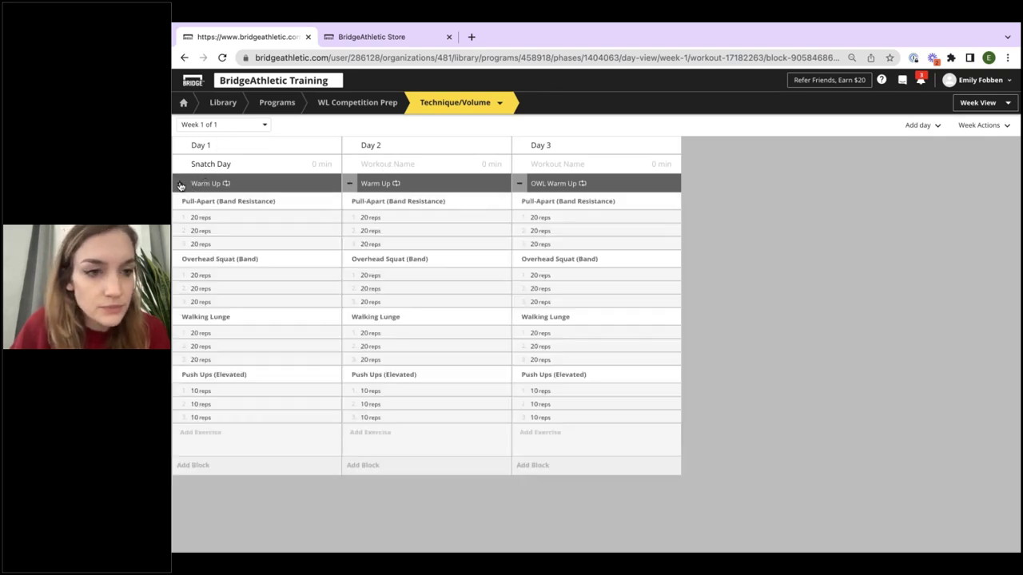
click(179, 183)
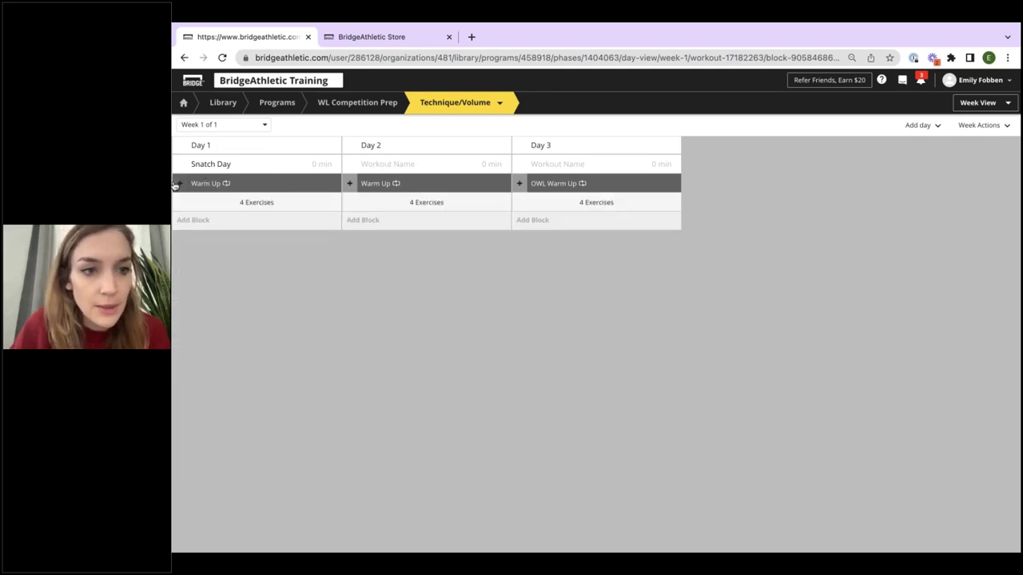
Add a superset block named Snatch Technique to the Day 1 workout.
click(181, 222)
mouse_move(227, 237)
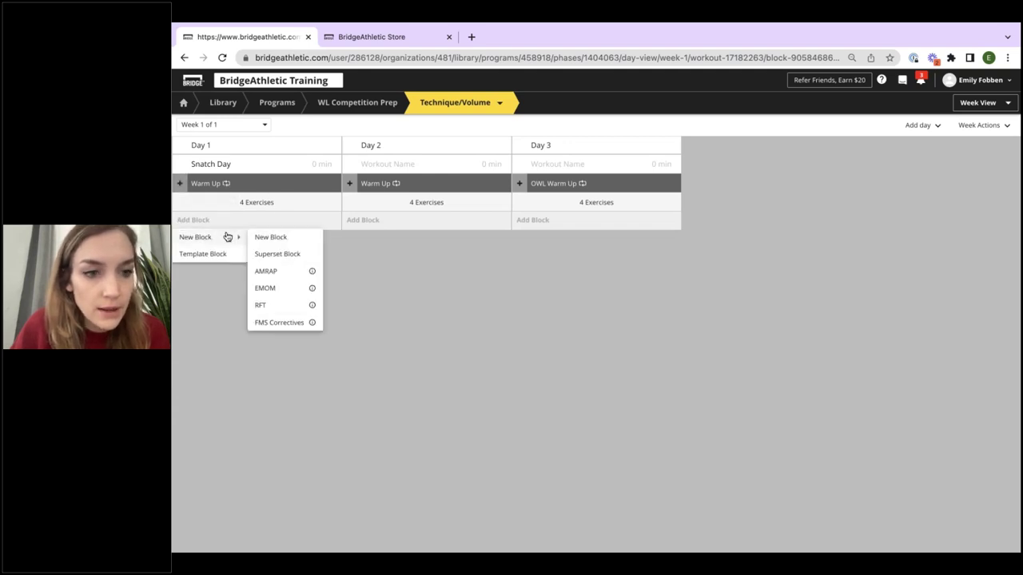
click(279, 255)
text(Snatch Technique)
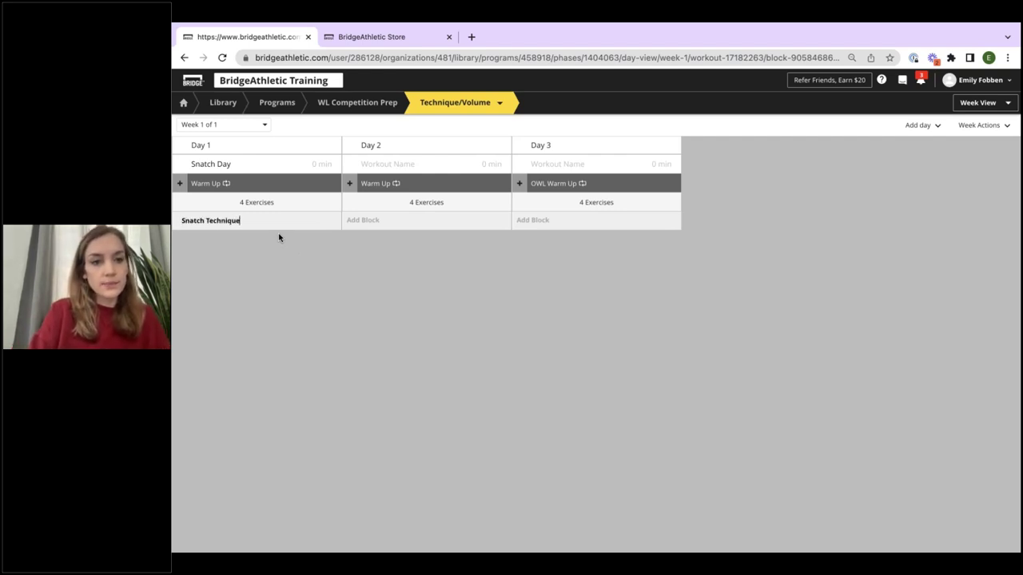
key(Return)
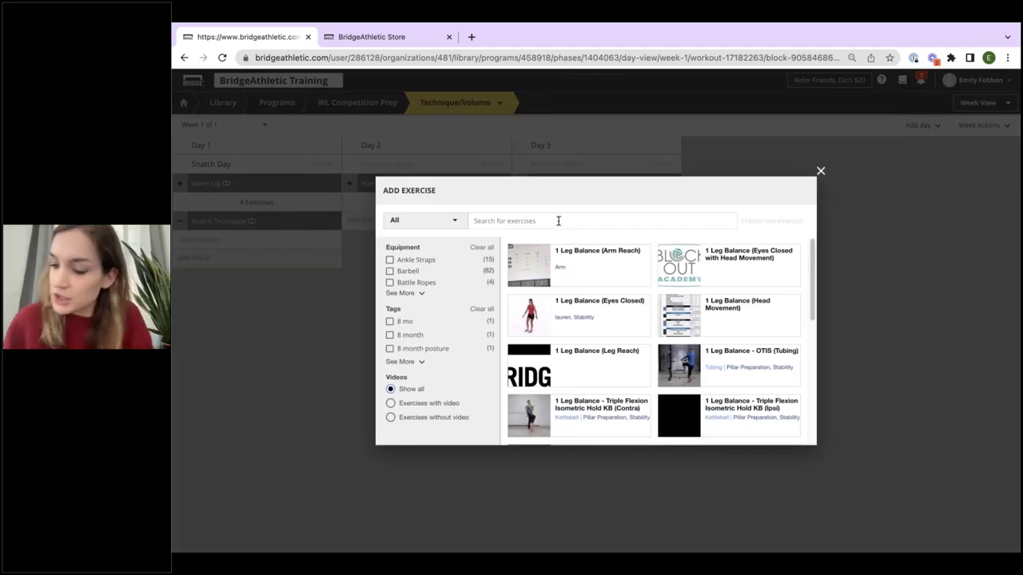
Search the exercise library for the snatch high pull and select Snatch - High Pull BB for the Snatch Technique block.
text(high pull sn)
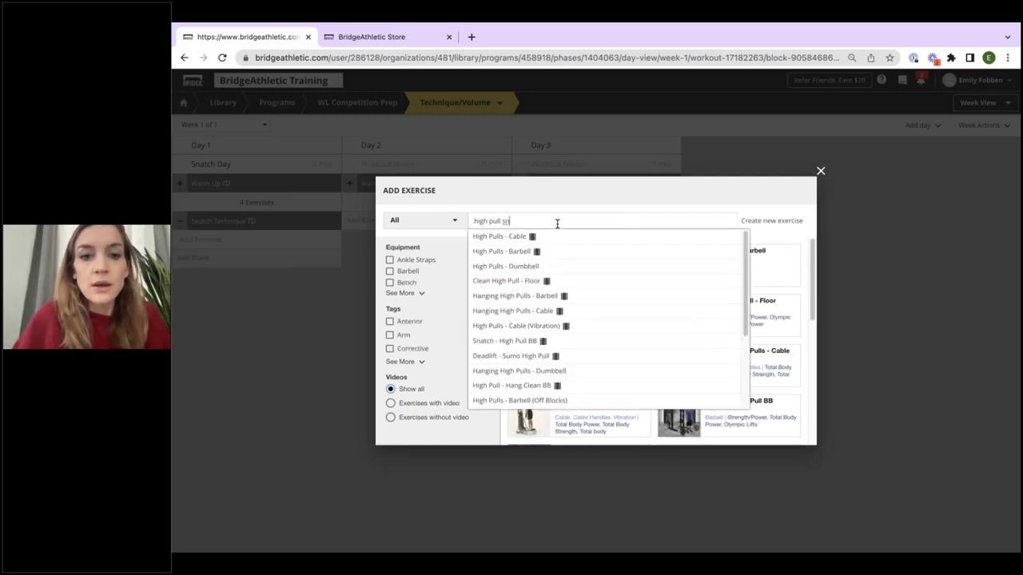
triple_click(498, 215)
text(snatch)
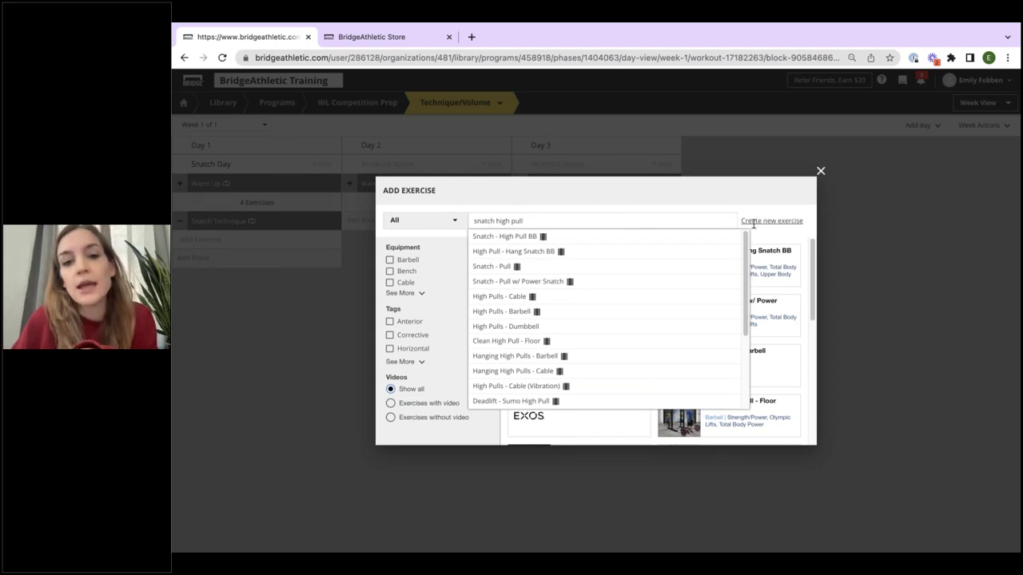
click(518, 237)
Search for and select Hang Snatch, and insert both chosen exercises into the Day 1 Snatch Technique block.
click(592, 224)
double_click(592, 224)
key(BackSpace)
key(BackSpace)
key(BackSpace)
key(BackSpace)
key(BackSpace)
key(BackSpace)
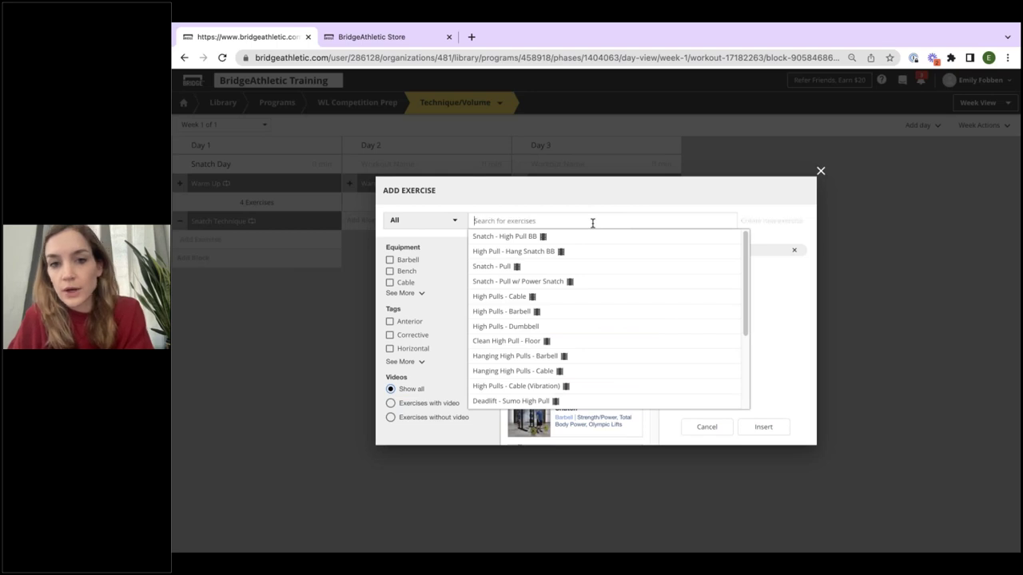
text(hang snatch)
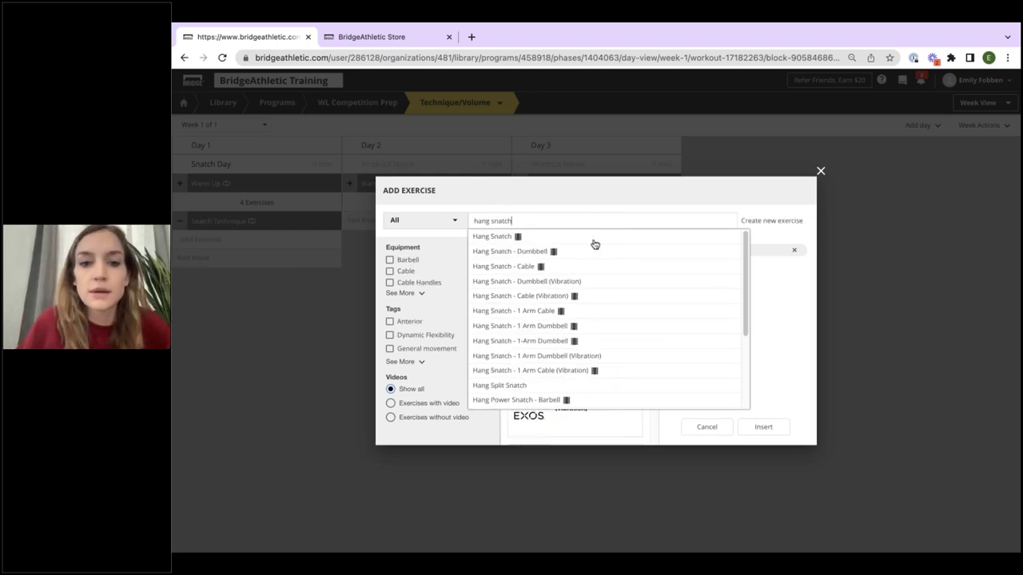
click(593, 239)
click(771, 426)
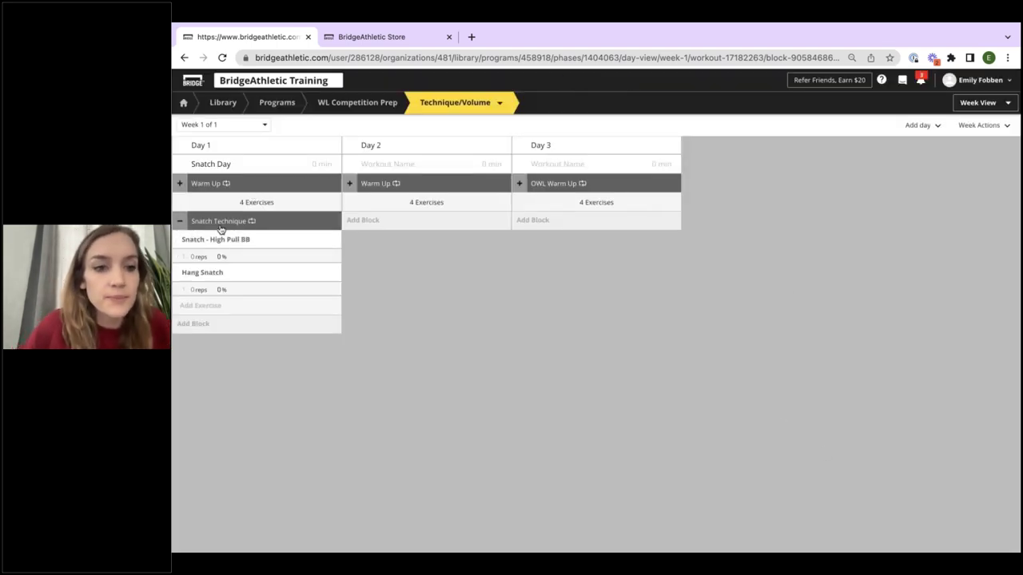
Set the Snatch - High Pull BB load to linked %1RME, based on the Snatch exercise.
click(211, 242)
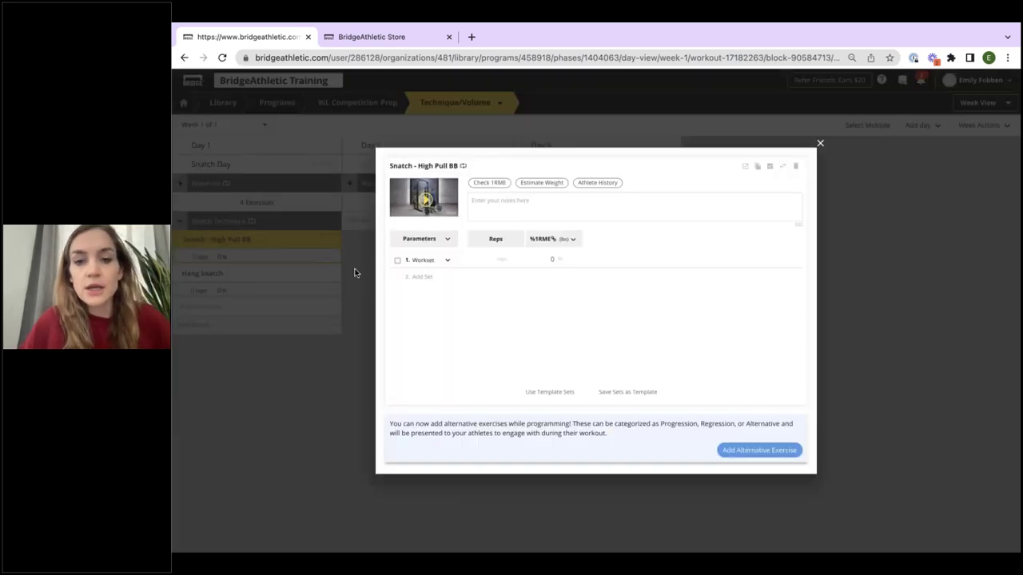
click(572, 241)
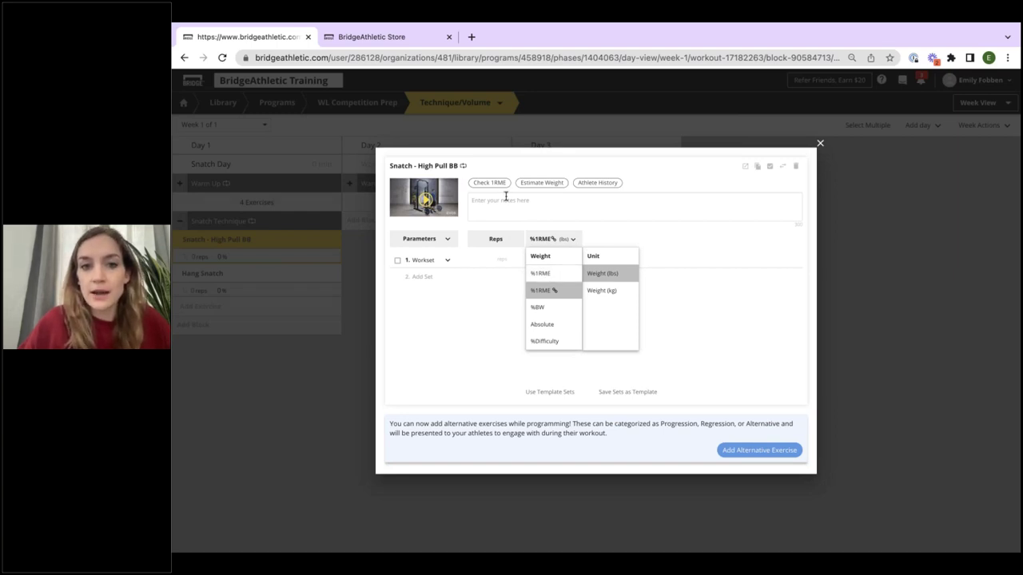
click(551, 295)
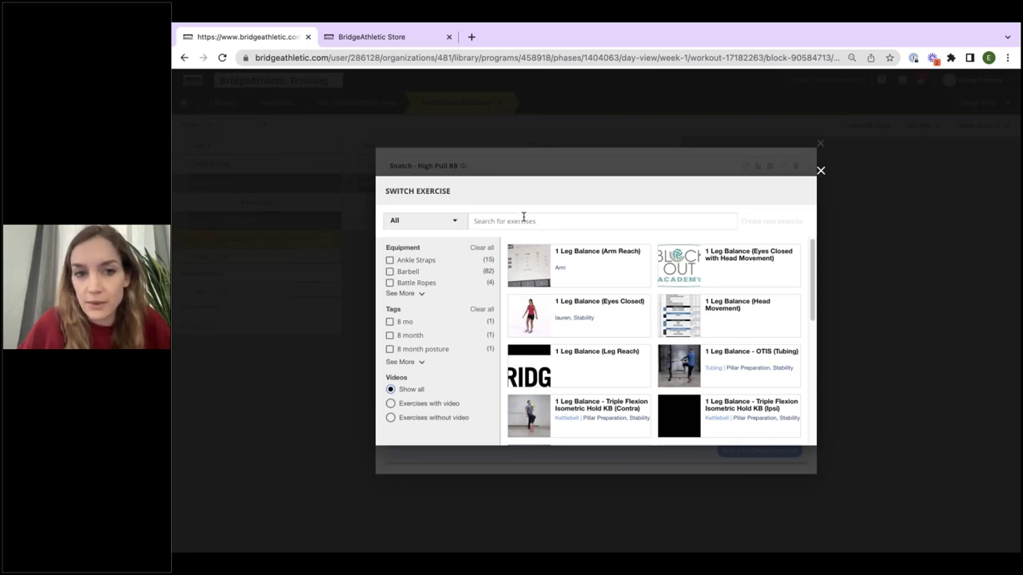
click(570, 222)
text(snatch)
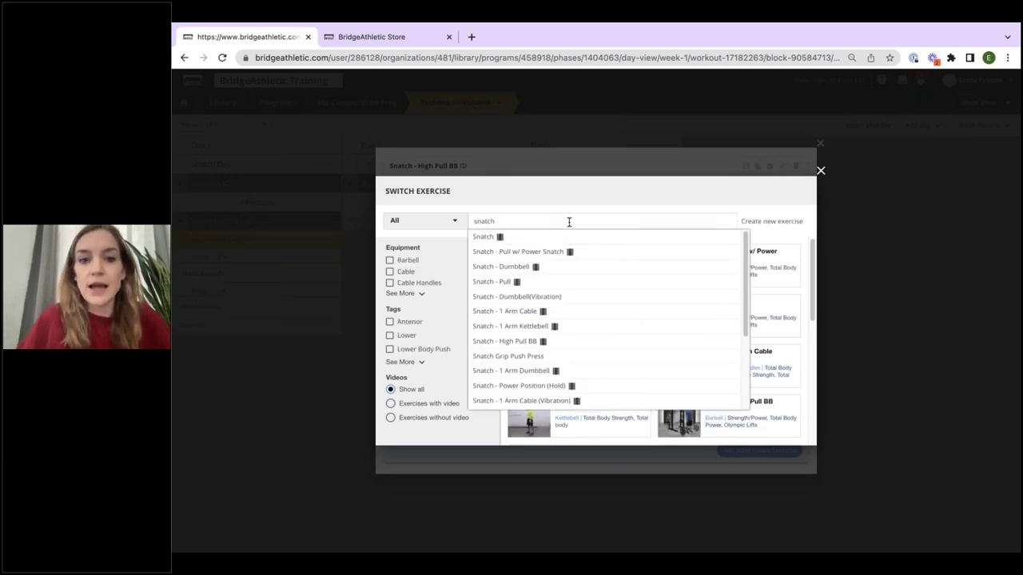
click(515, 238)
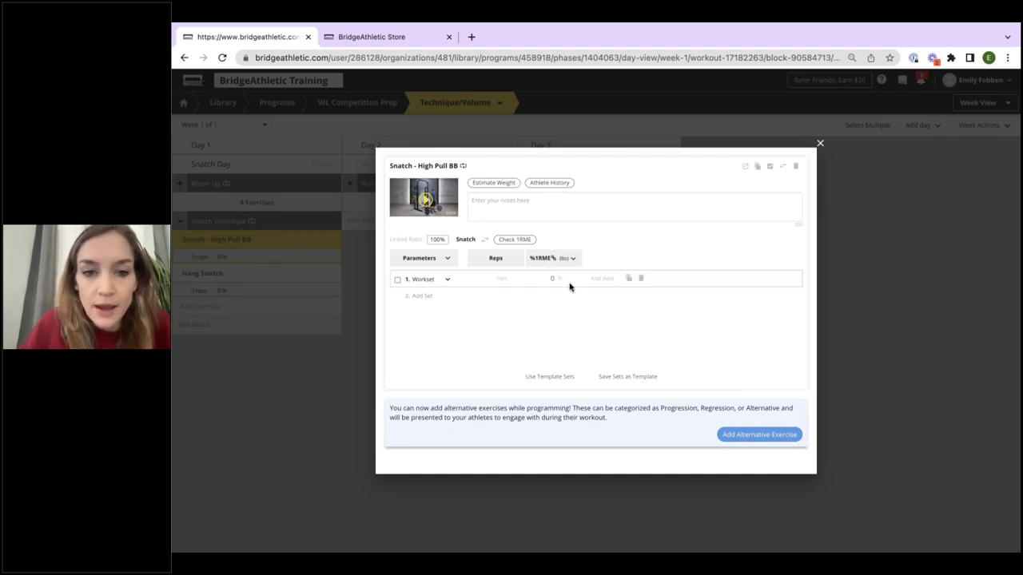
Expand Snatch - High Pull BB to four worksets and apply 3 reps to all of them.
click(418, 296)
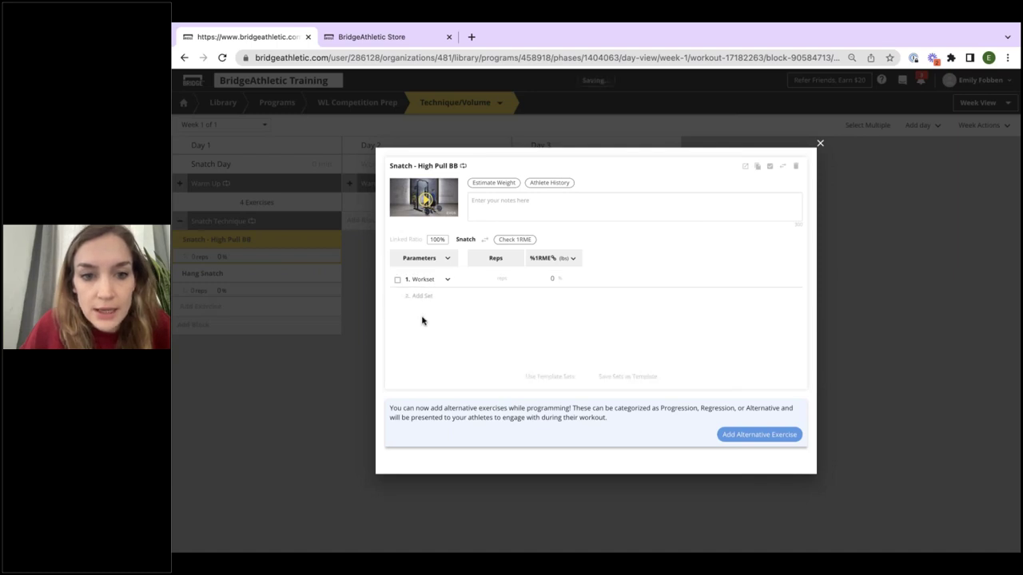
click(422, 313)
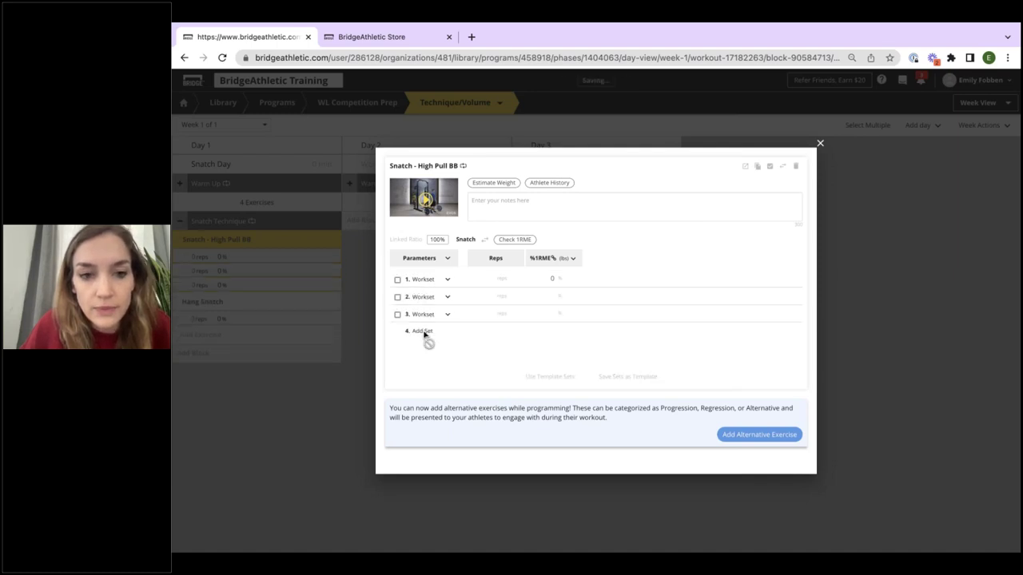
click(489, 278)
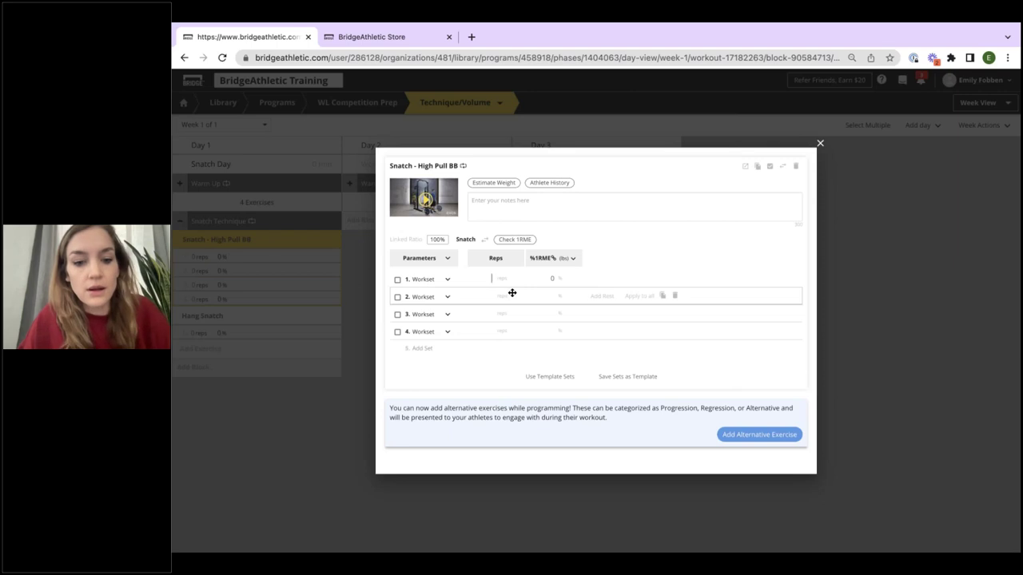
text(3)
click(639, 279)
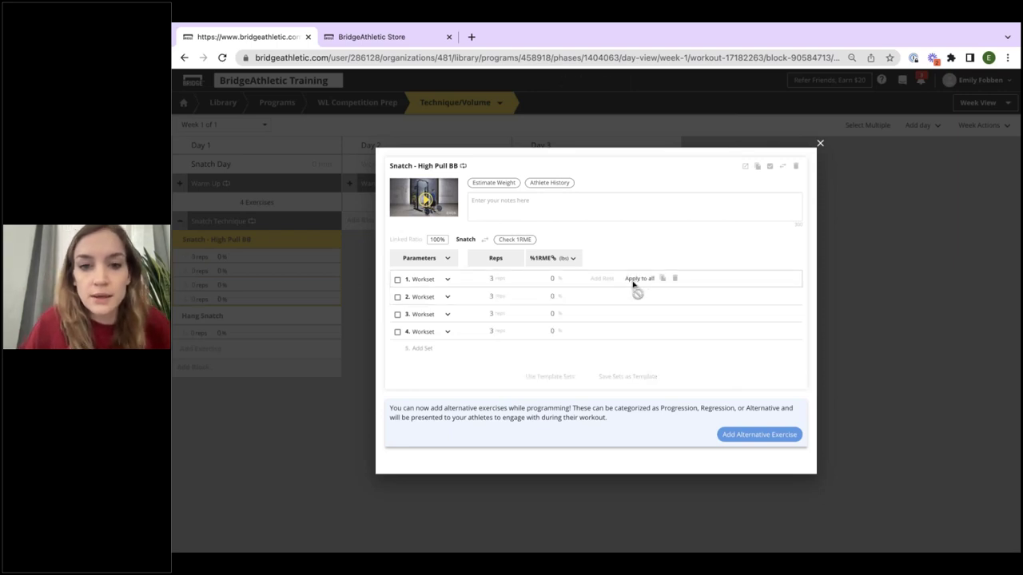
Set the four Snatch - High Pull BB worksets to 85, 85, 88 and 90 percent and close the exercise.
click(560, 280)
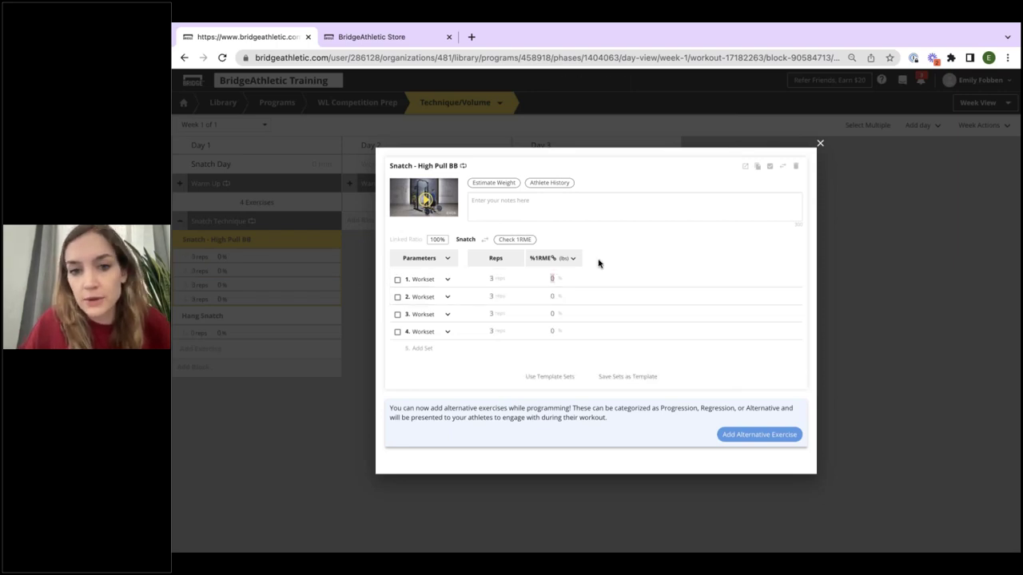
text(85)
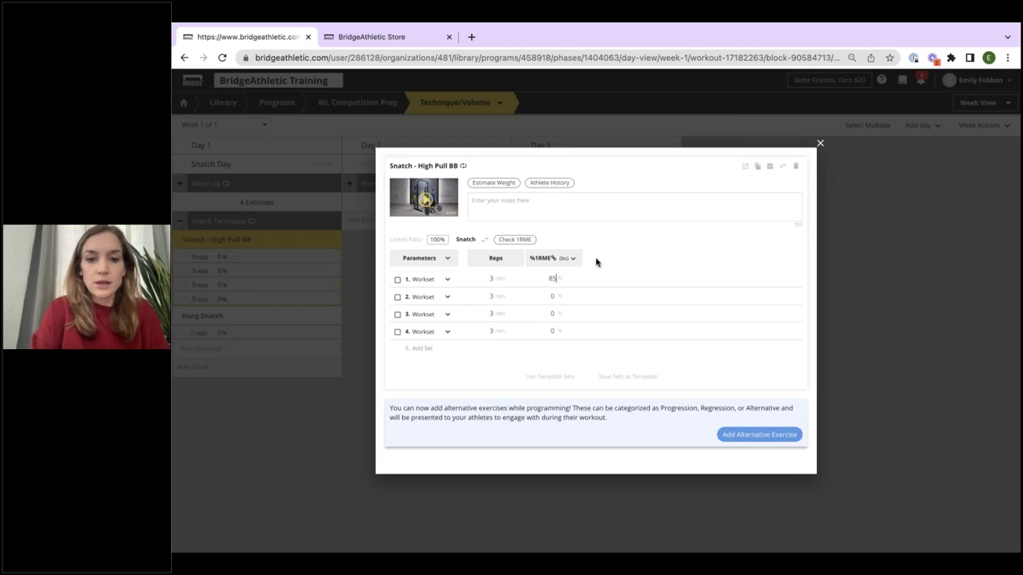
click(551, 295)
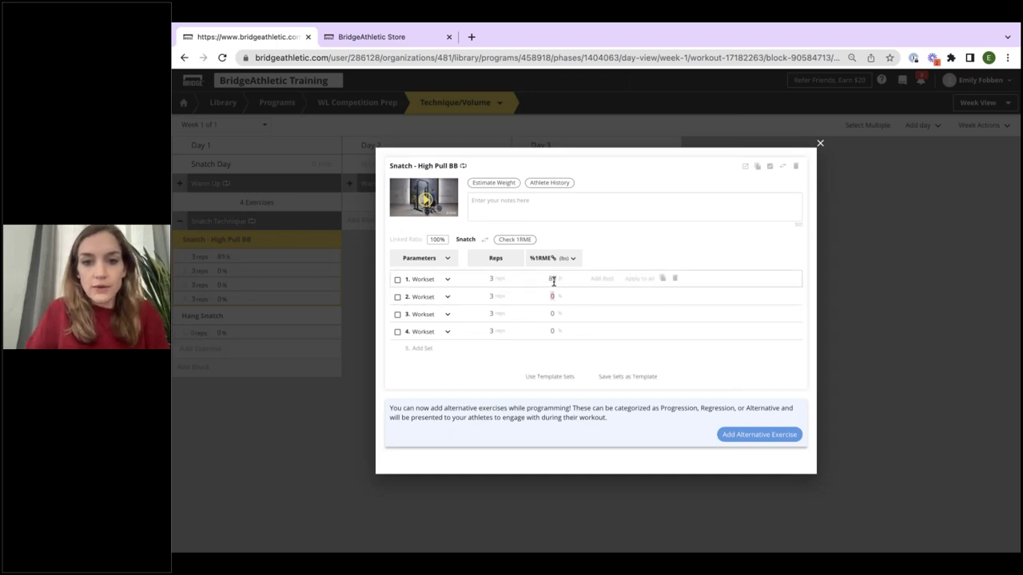
text(85)
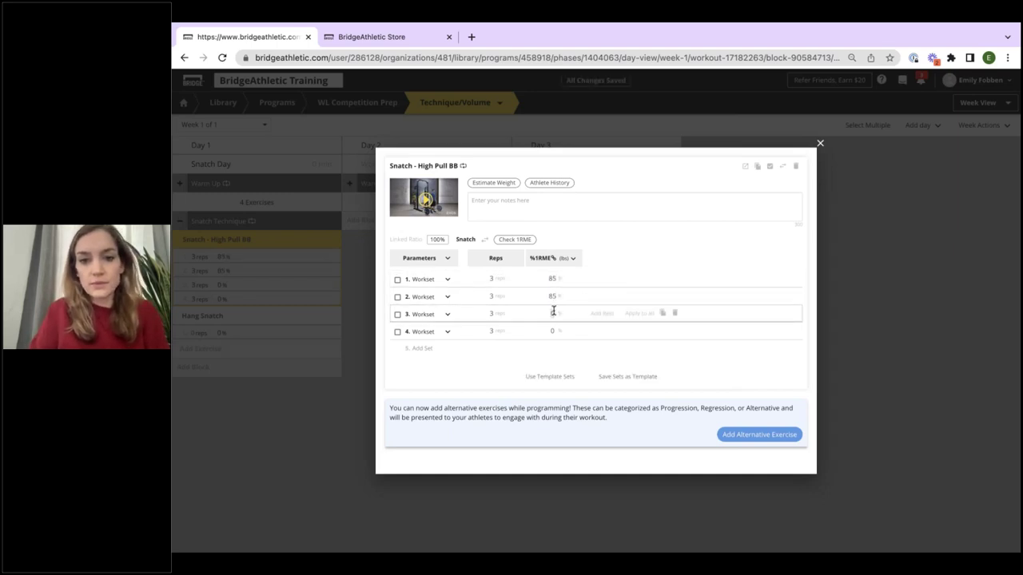
click(553, 313)
text(88)
click(552, 330)
text(90)
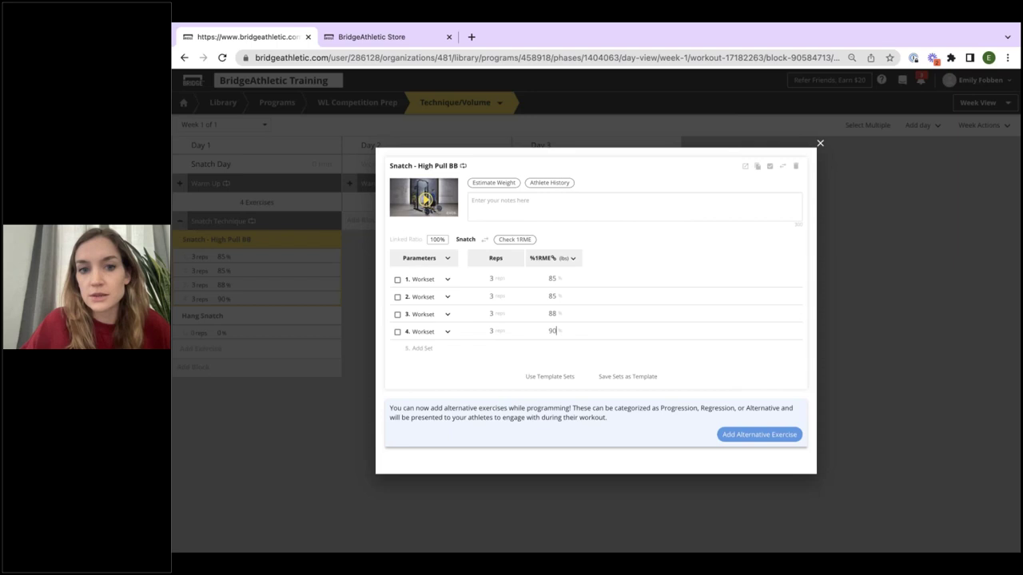
click(840, 240)
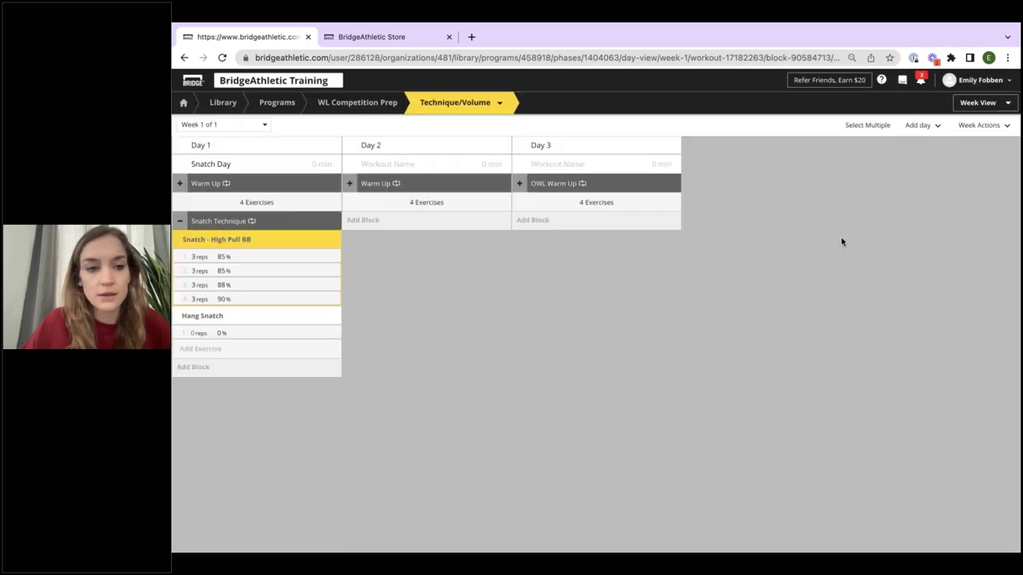
Open the Hang Snatch prescription, keep %1RME as its load type, and expand it to four worksets.
drag(204, 317, 204, 318)
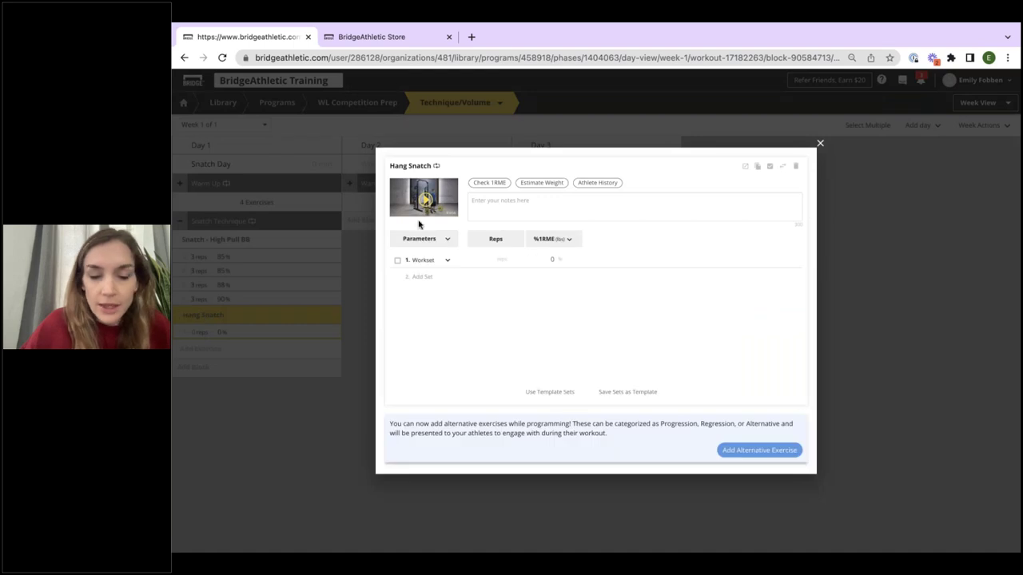
click(562, 239)
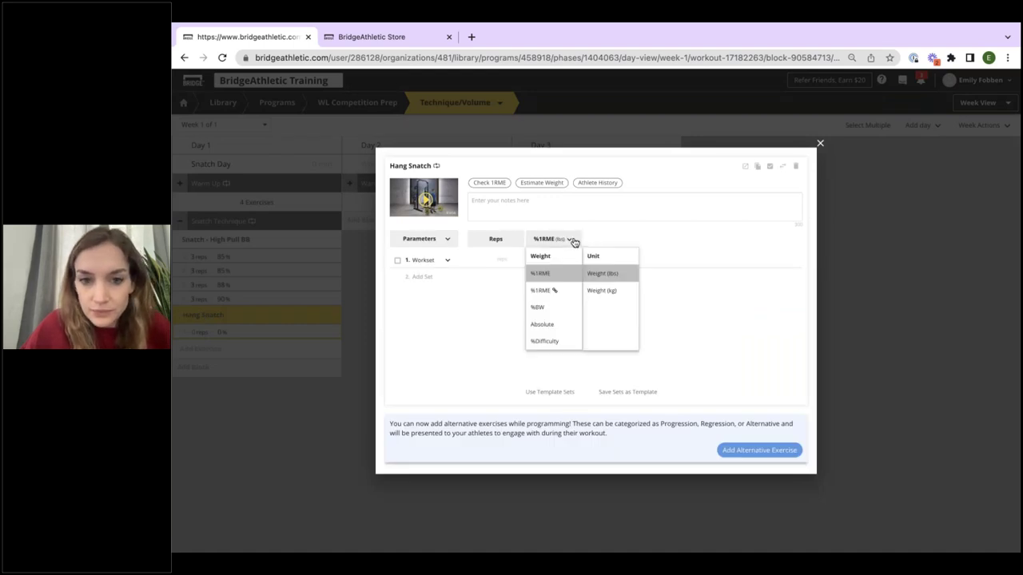
click(544, 274)
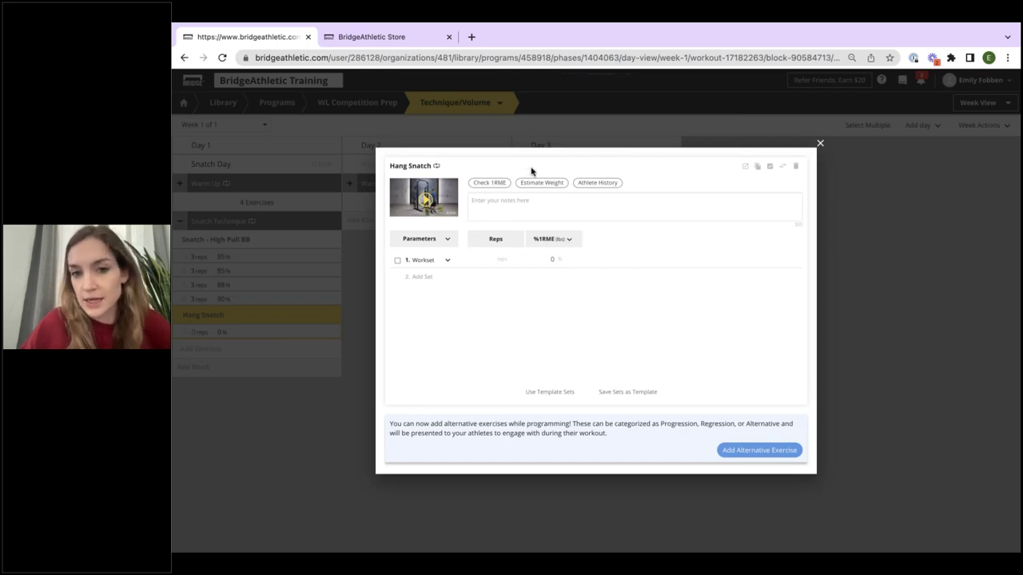
click(450, 269)
click(422, 277)
click(422, 294)
click(424, 320)
Set the reps of the four Hang Snatch worksets to 5, 5, 3 and 3.
click(492, 260)
text(5)
click(487, 278)
text(5)
click(489, 294)
text(3)
click(491, 312)
text(3)
Set the %1RME loads of the four Hang Snatch worksets to 50, 55, 60 and 65 percent.
click(551, 259)
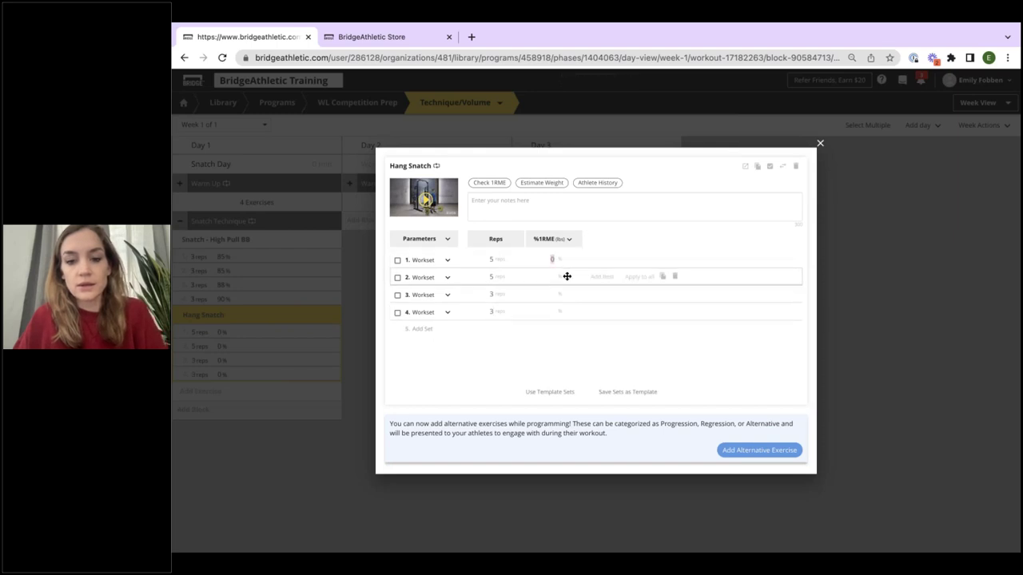
text(50)
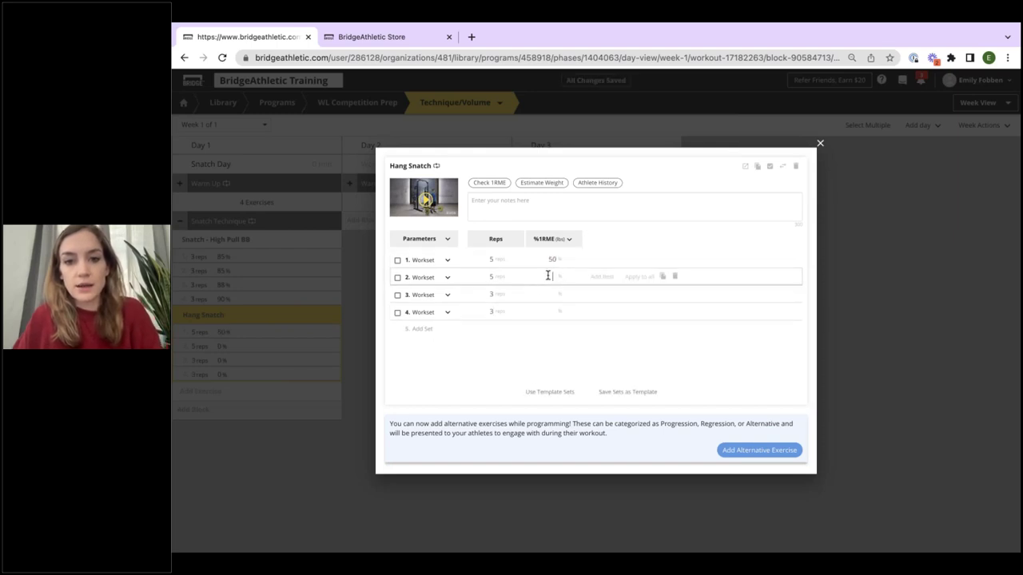
text(55)
click(552, 294)
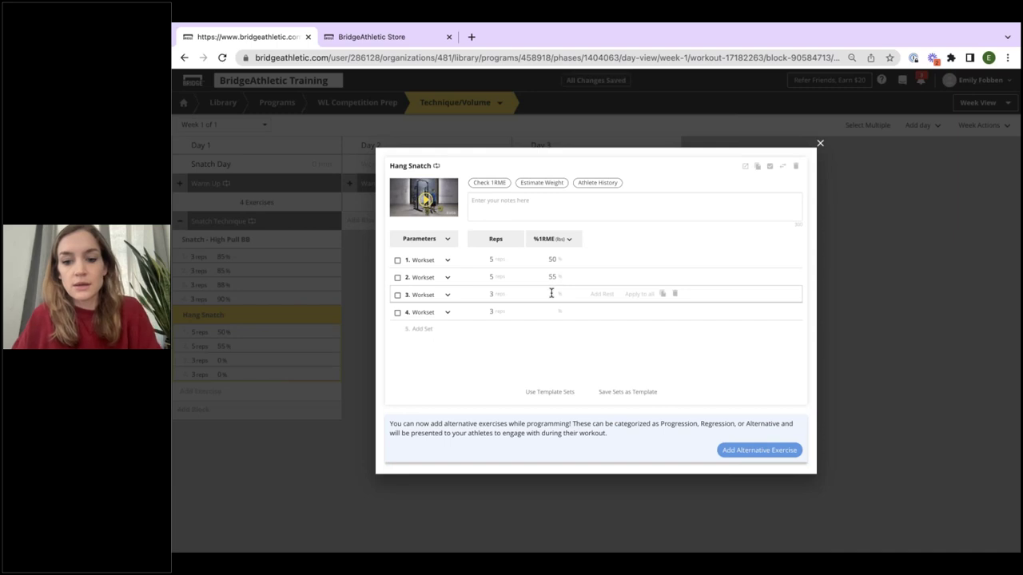
text(60)
click(552, 311)
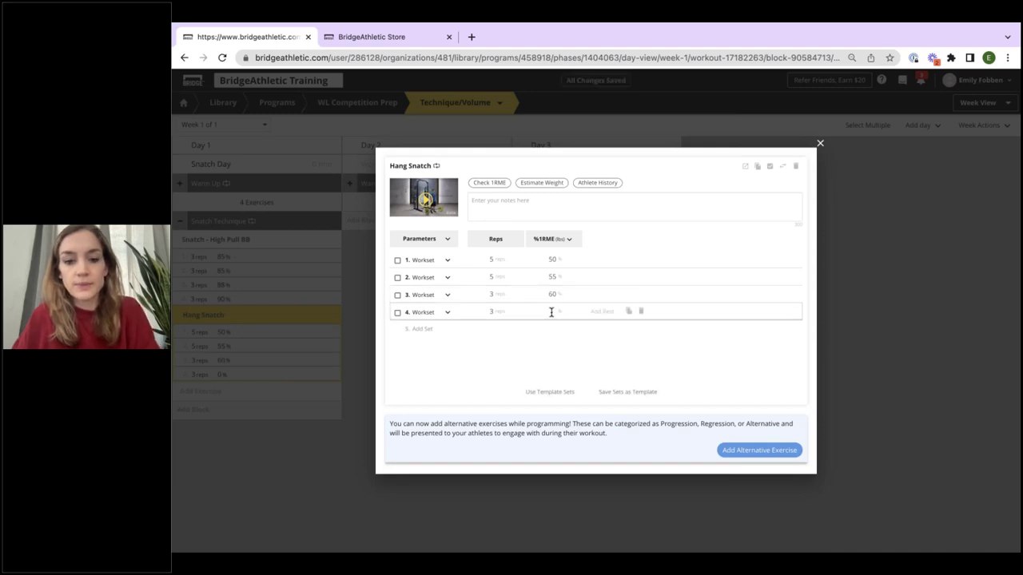
text(65)
Try the %Difficulty load type for Hang Snatch, review its effort guide, and switch back to %1RME.
click(568, 239)
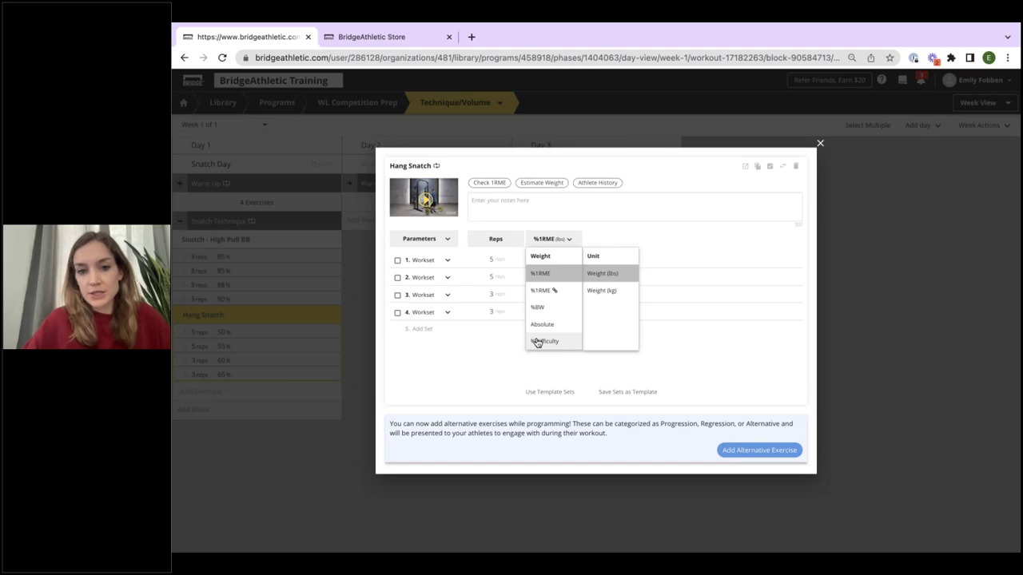
click(537, 342)
mouse_move(577, 240)
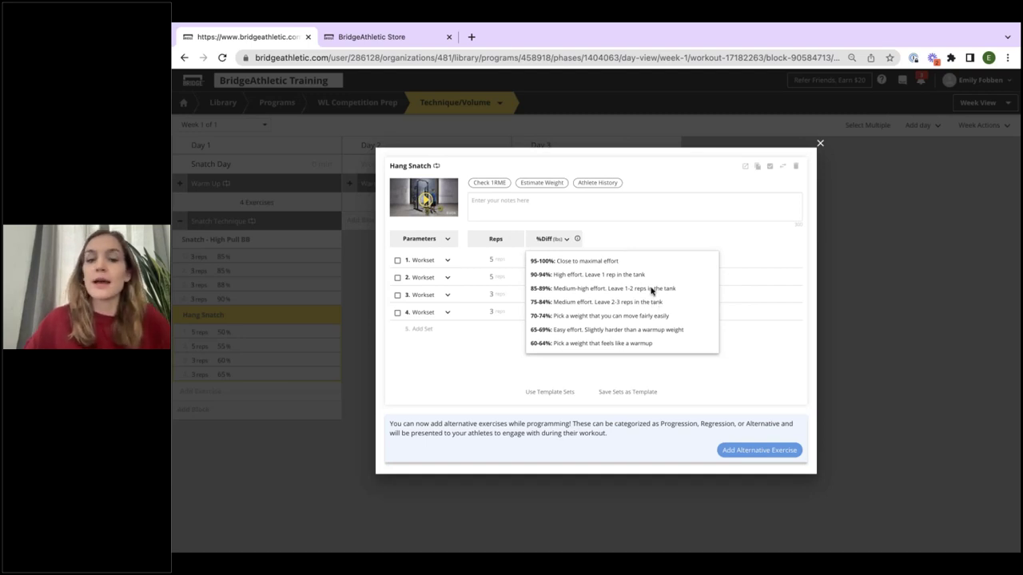
click(564, 242)
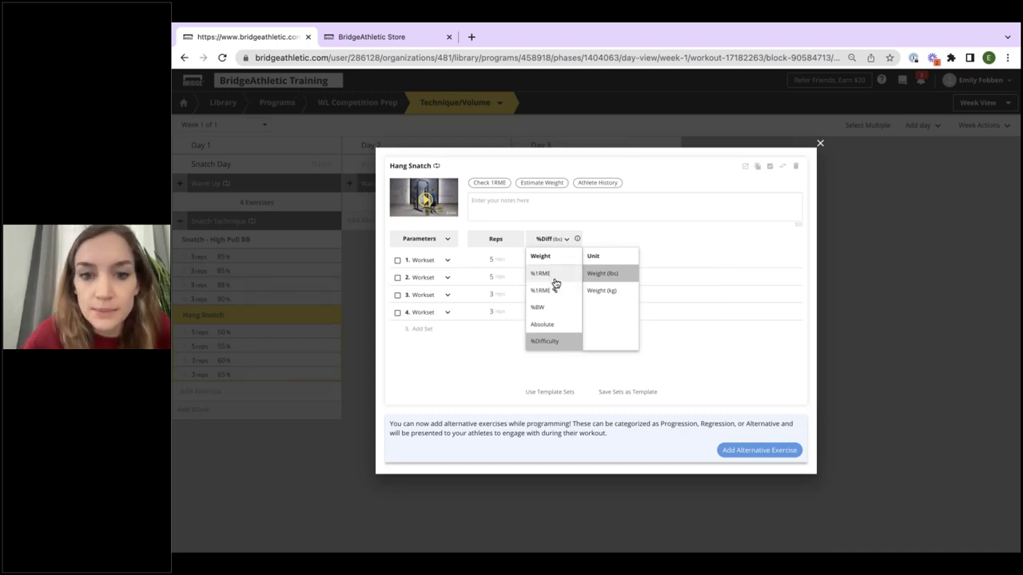
click(554, 275)
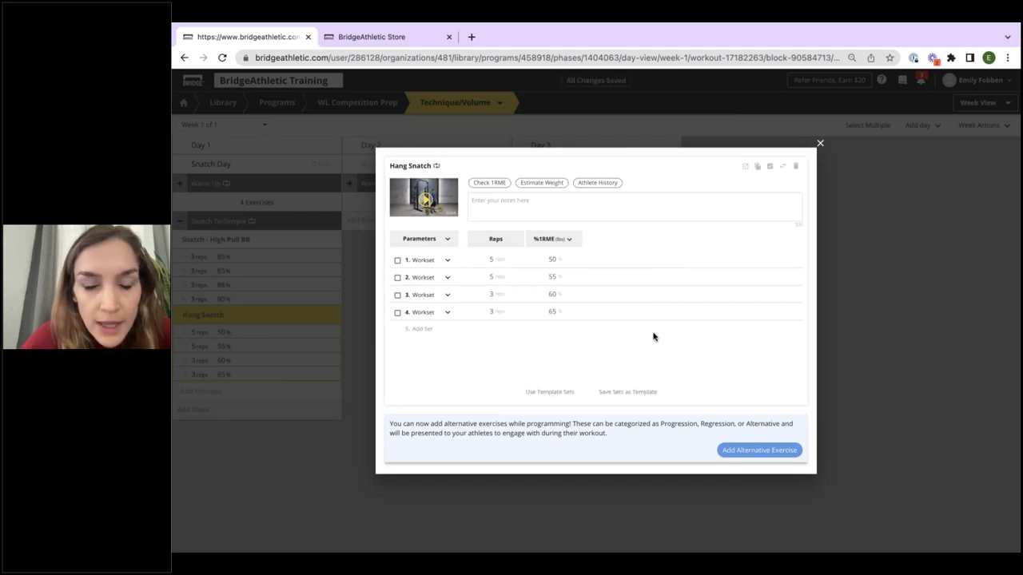
Close the Hang Snatch prescription, collapse the Snatch Technique block, and review the AMRAP explanation among the new block types.
click(870, 219)
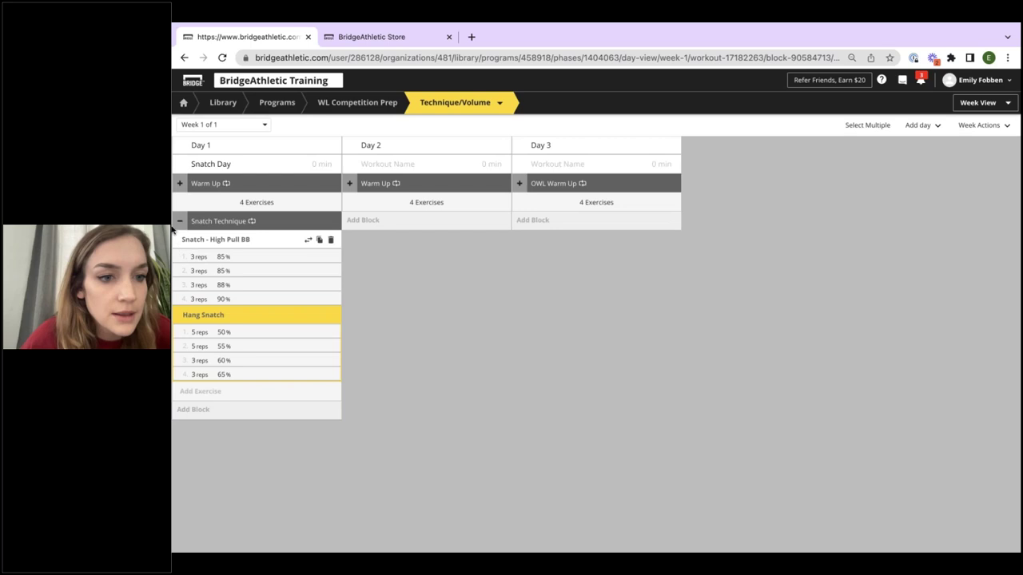
click(179, 221)
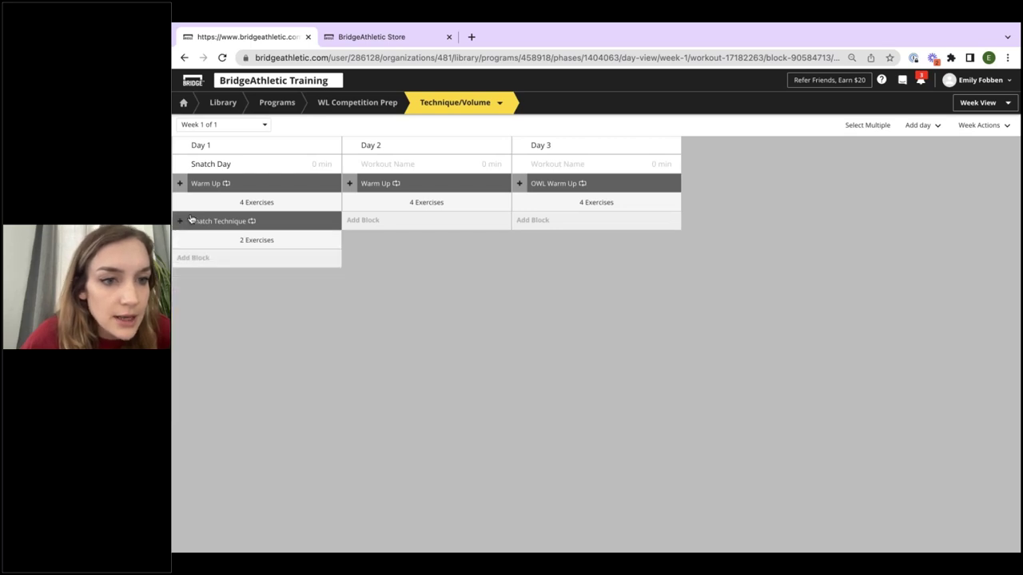
click(199, 262)
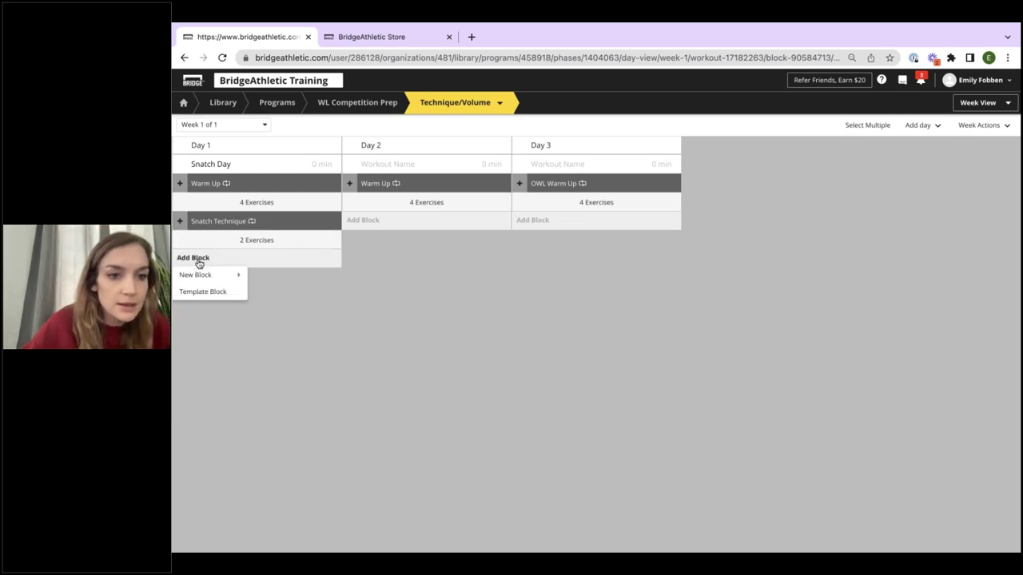
mouse_move(212, 275)
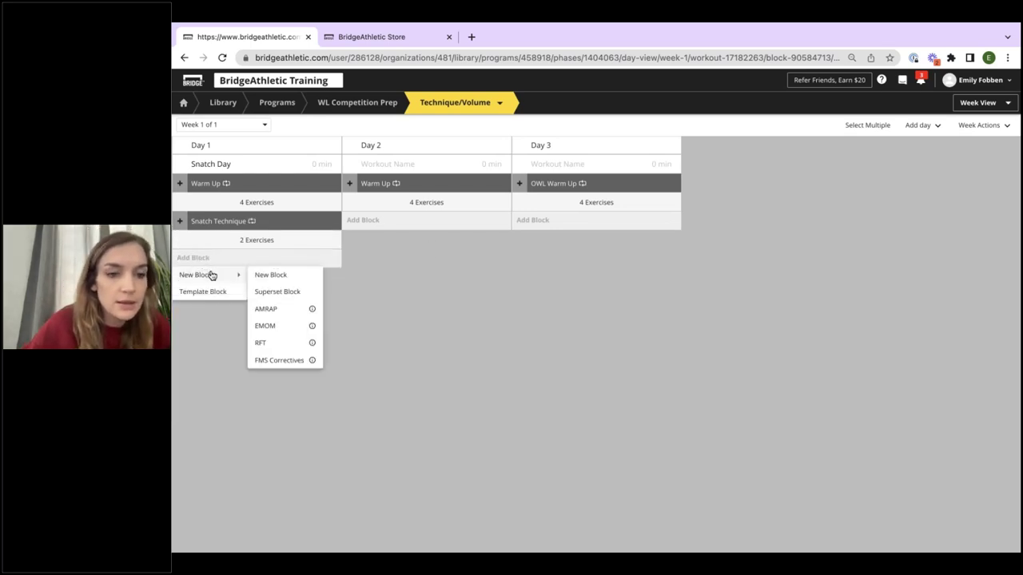
click(312, 310)
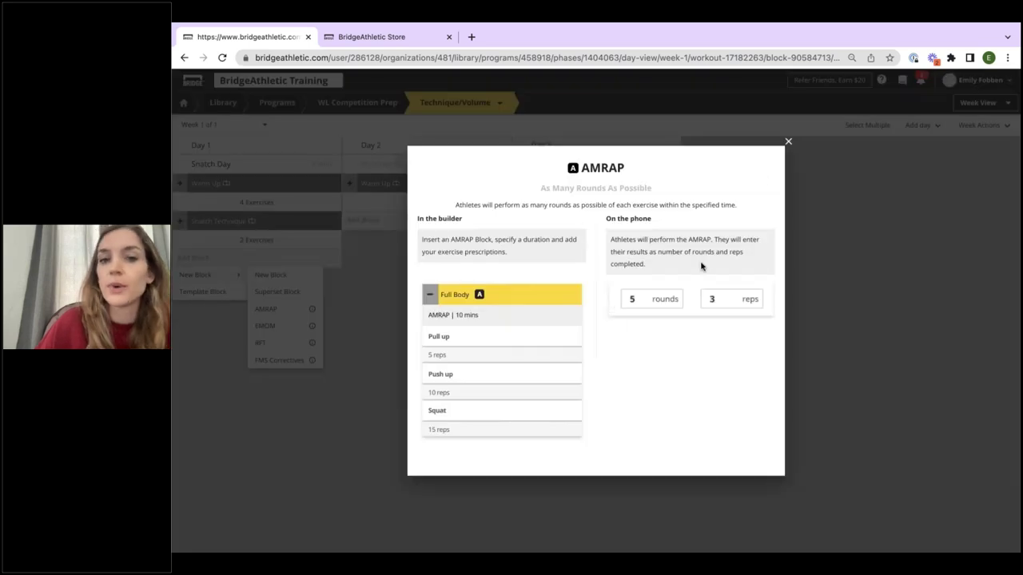
click(787, 141)
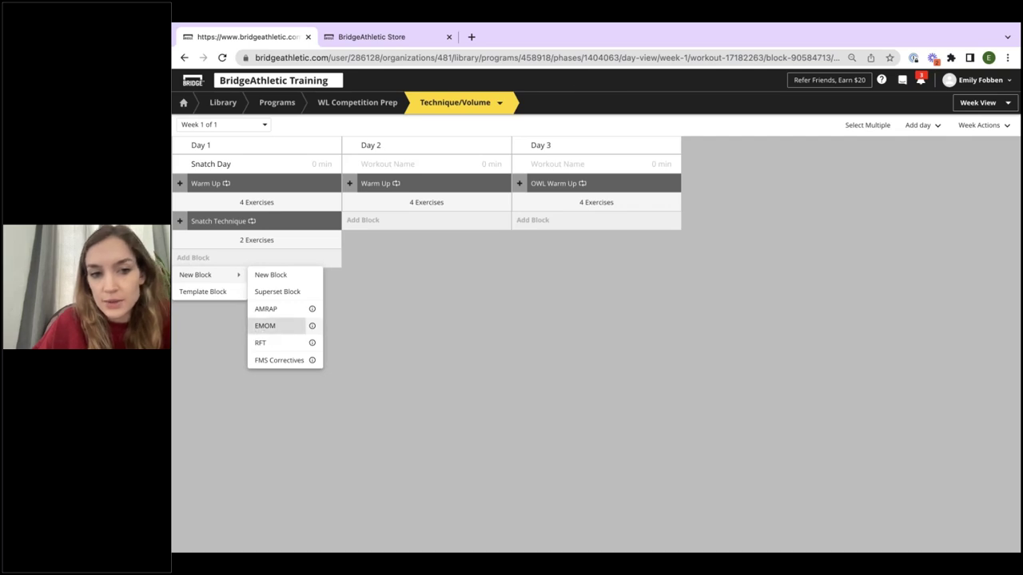
Add an EMOM block to Day 1 named Front Squat EMOM with 10 rounds.
click(255, 325)
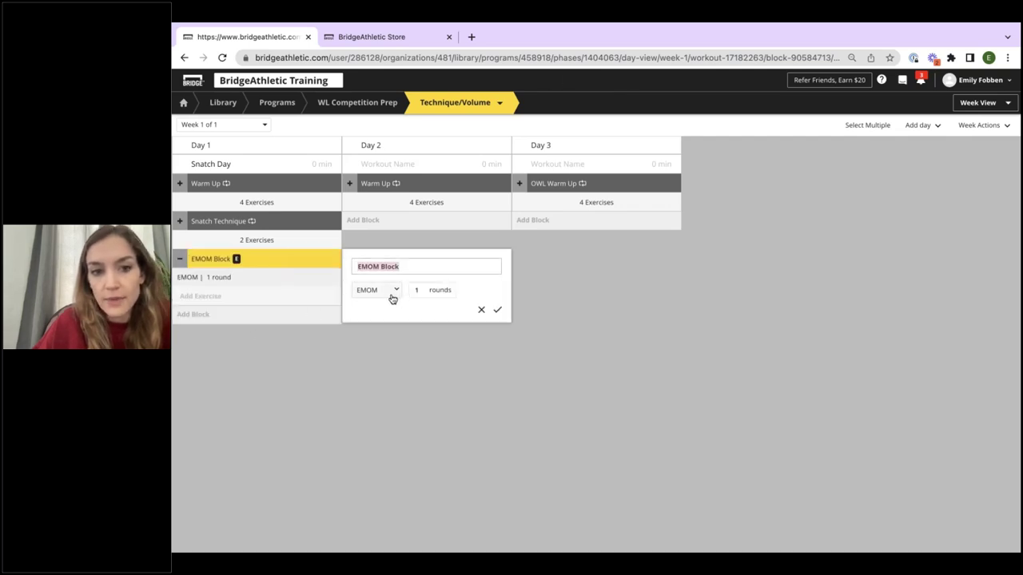
text(Front Squat EM)
key(BackSpace)
key(BackSpace)
text(EMOM)
click(446, 290)
text(10)
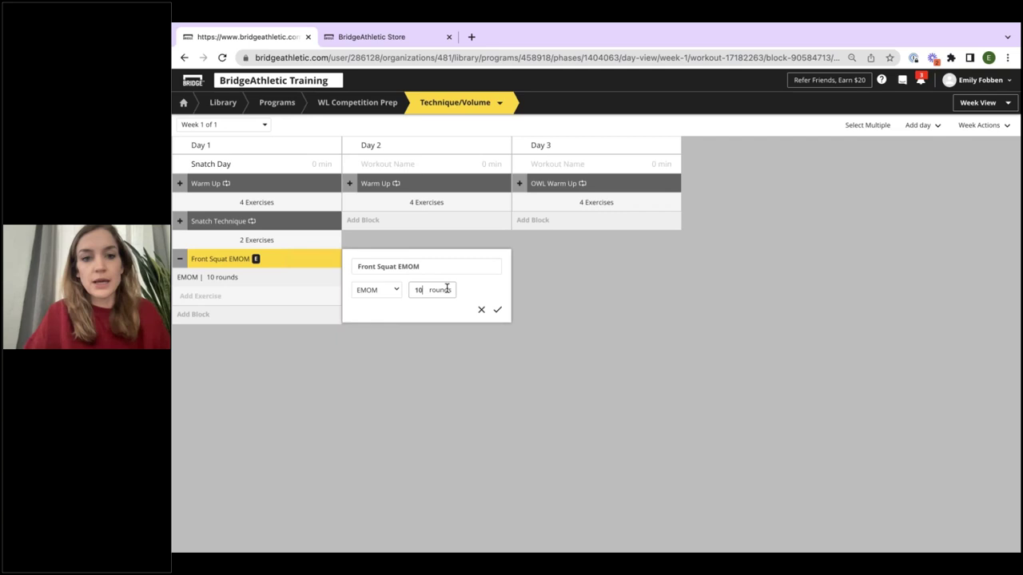
click(497, 310)
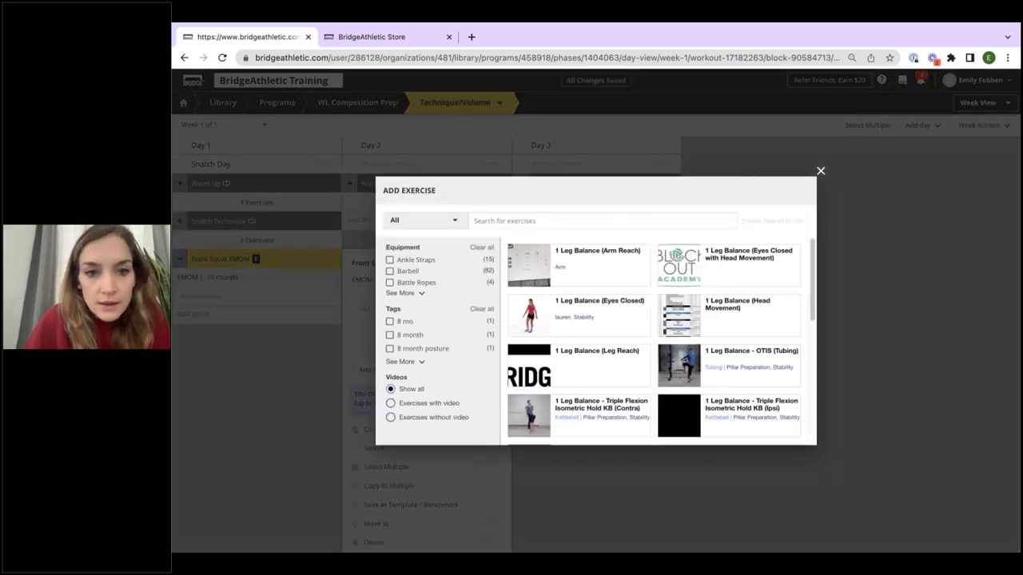
Find Front Squat - Barbell in the exercise library and add it to the Front Squat EMOM block.
text(front squat)
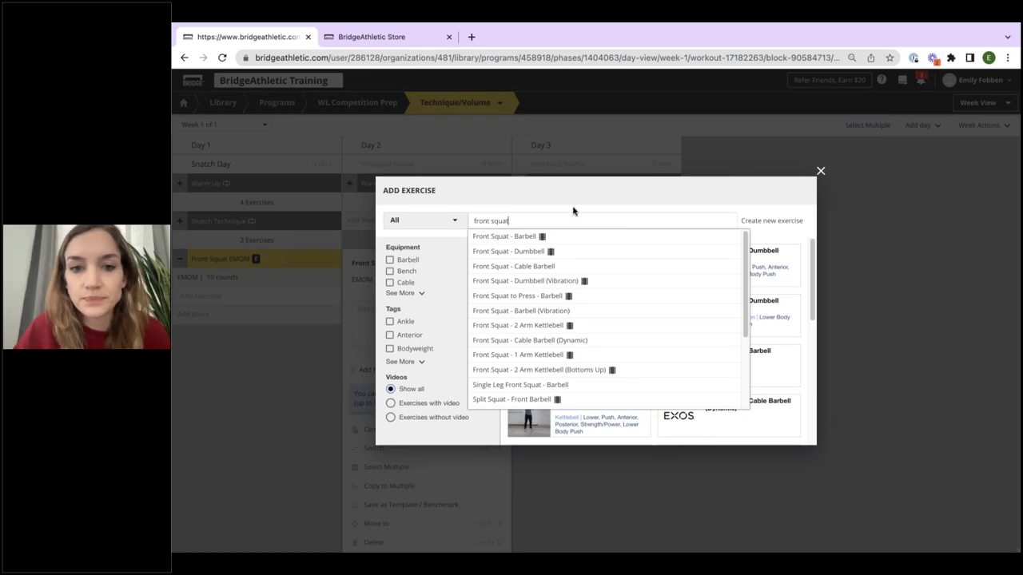
click(563, 238)
click(764, 429)
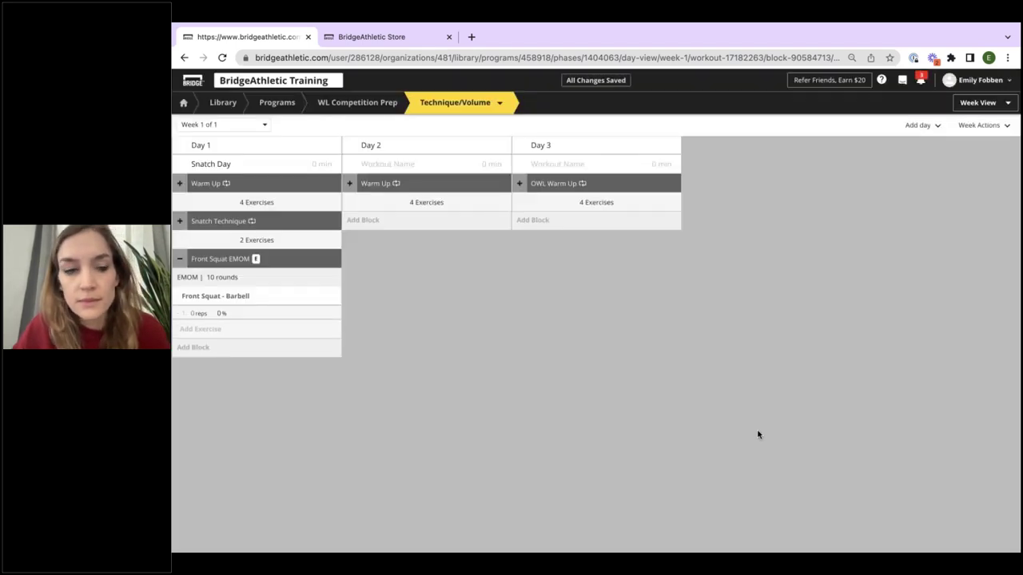
Prescribe 5 reps at 70 %Difficulty for the Front Squat - Barbell workset and close the prescription.
click(229, 300)
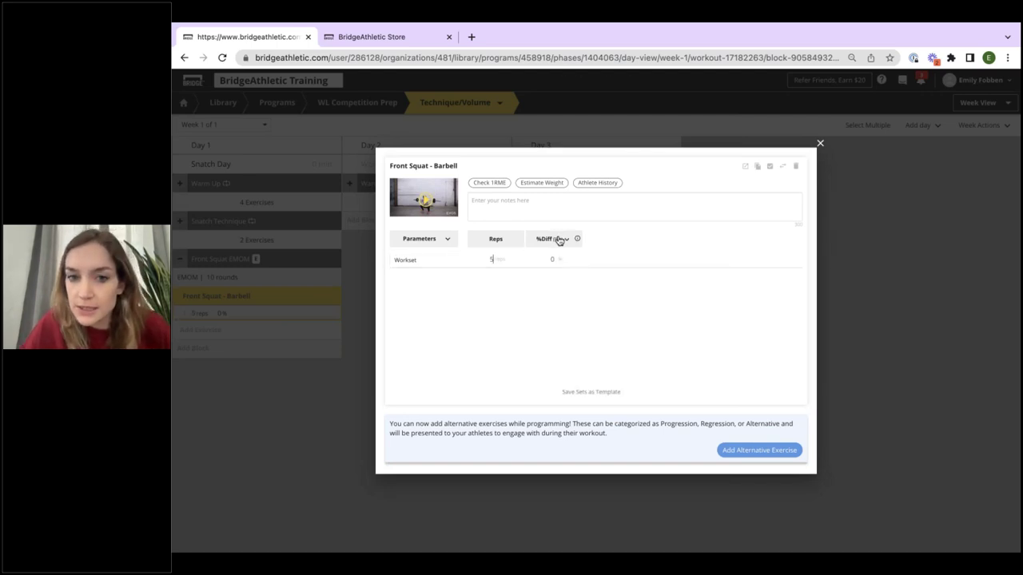
mouse_move(577, 241)
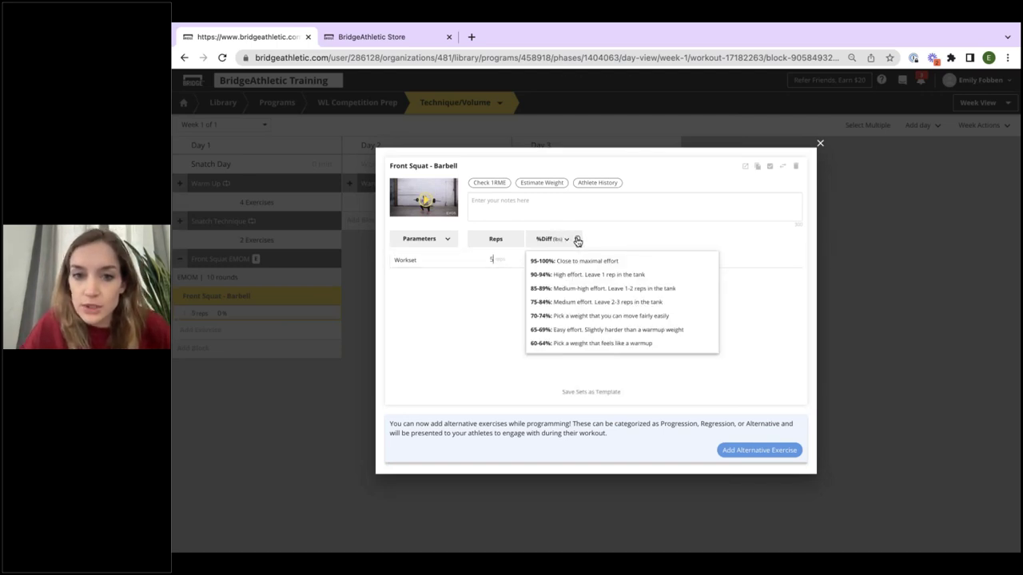
click(552, 258)
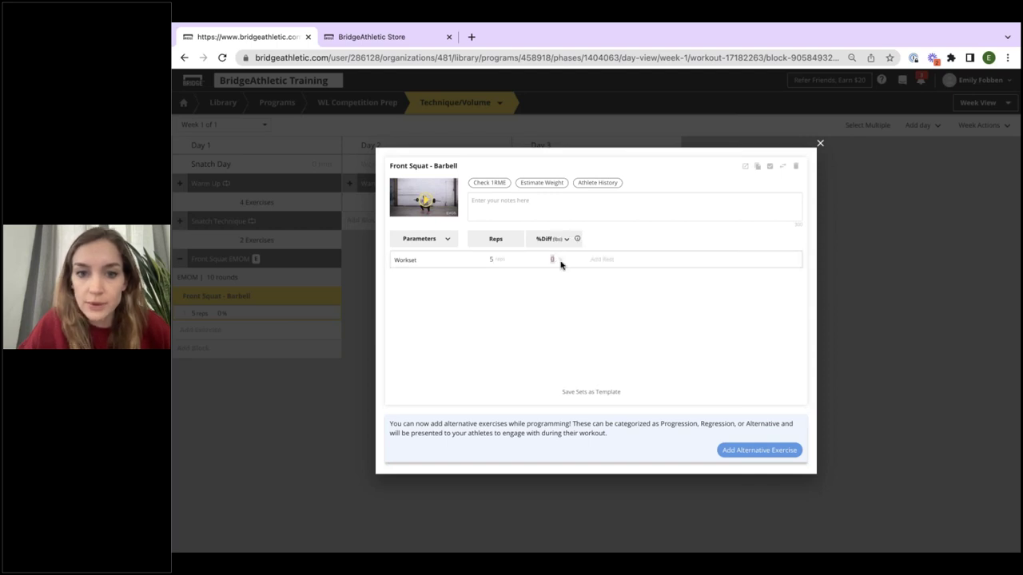
text(70)
click(857, 212)
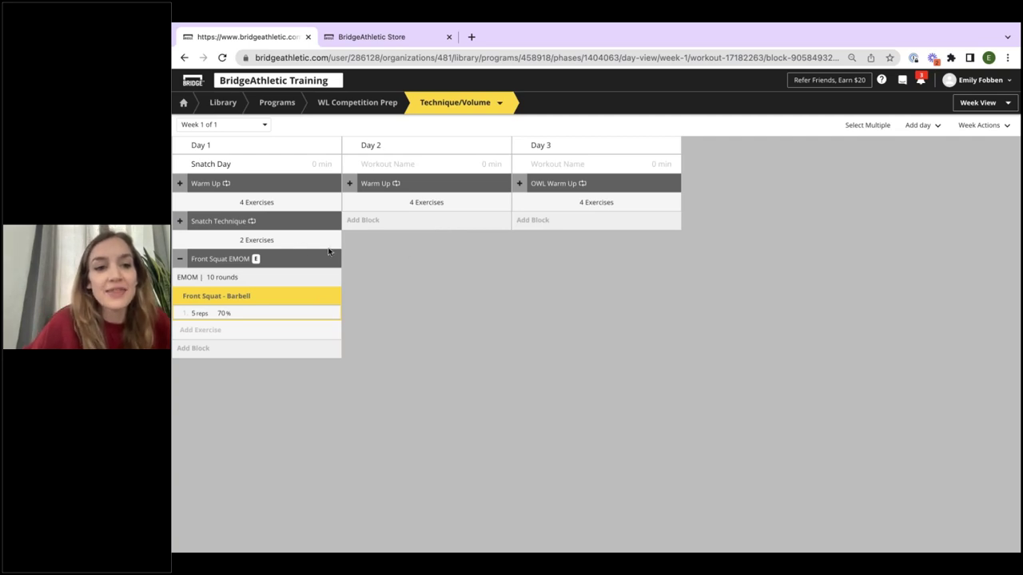
Name the Day 2 workout Clean Day.
click(381, 165)
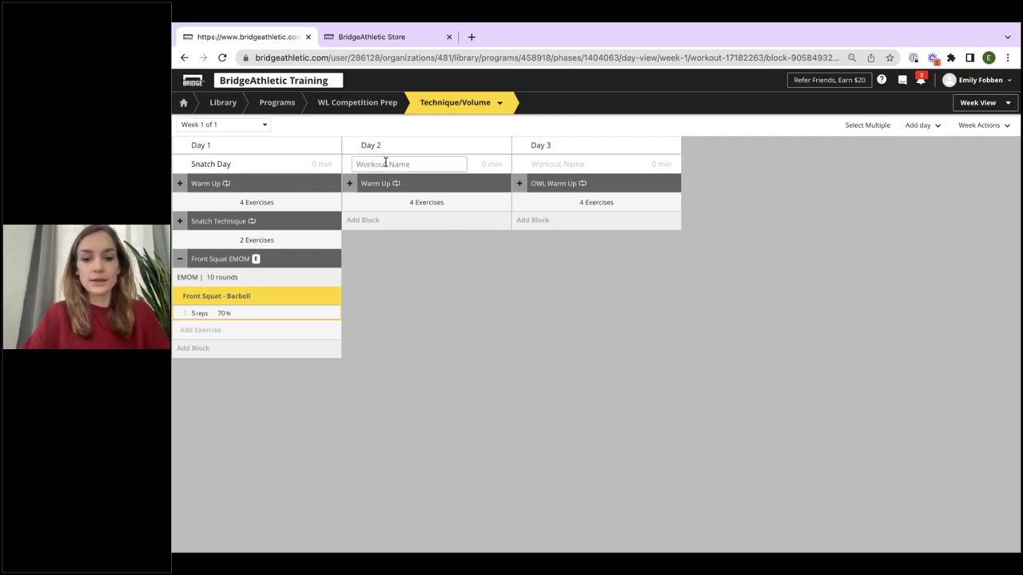
text(Clean Day)
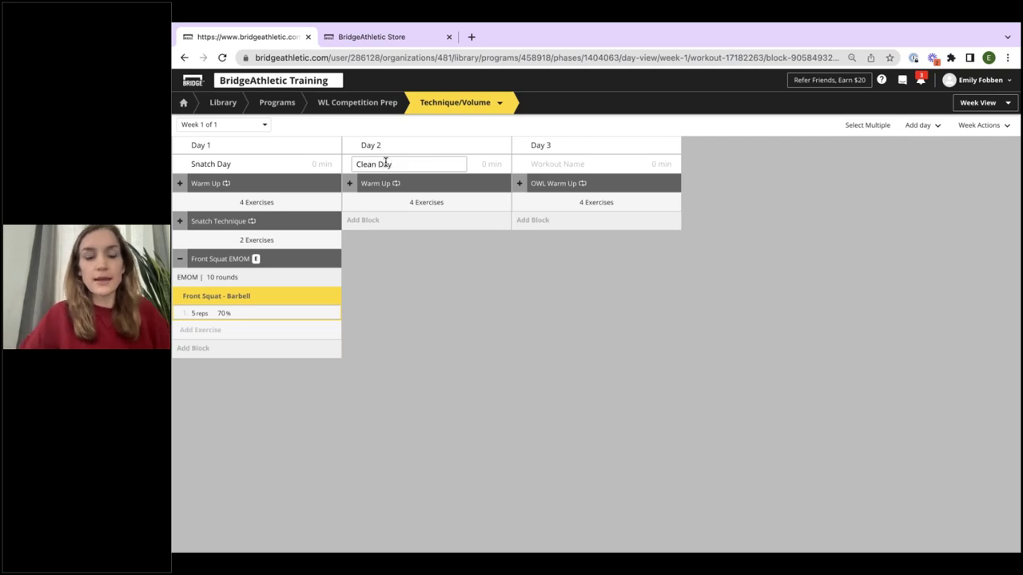
click(410, 263)
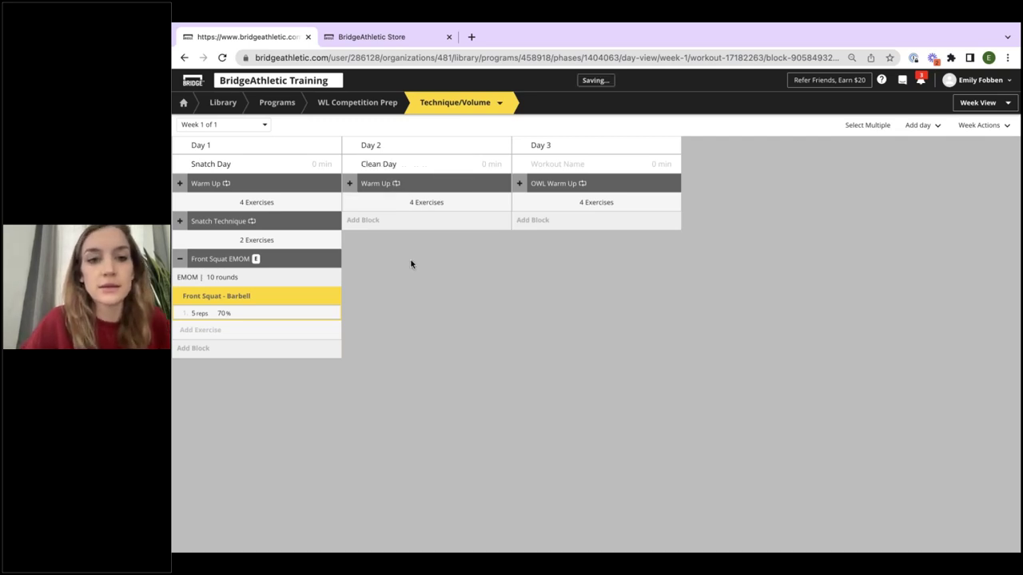
Browse the template block collections, insert Clean and Jerk Technique from My Templates into Day 2, and expand the day's technique blocks.
click(365, 220)
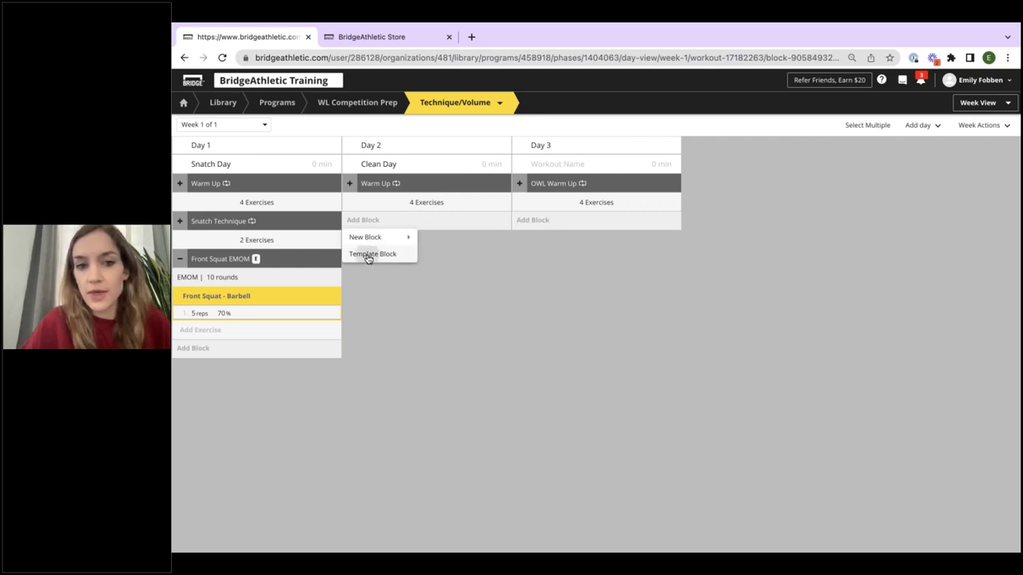
click(370, 254)
click(524, 242)
click(598, 241)
scroll(599, 343, down, 5)
scroll(599, 314, down, 10)
scroll(599, 309, down, 3)
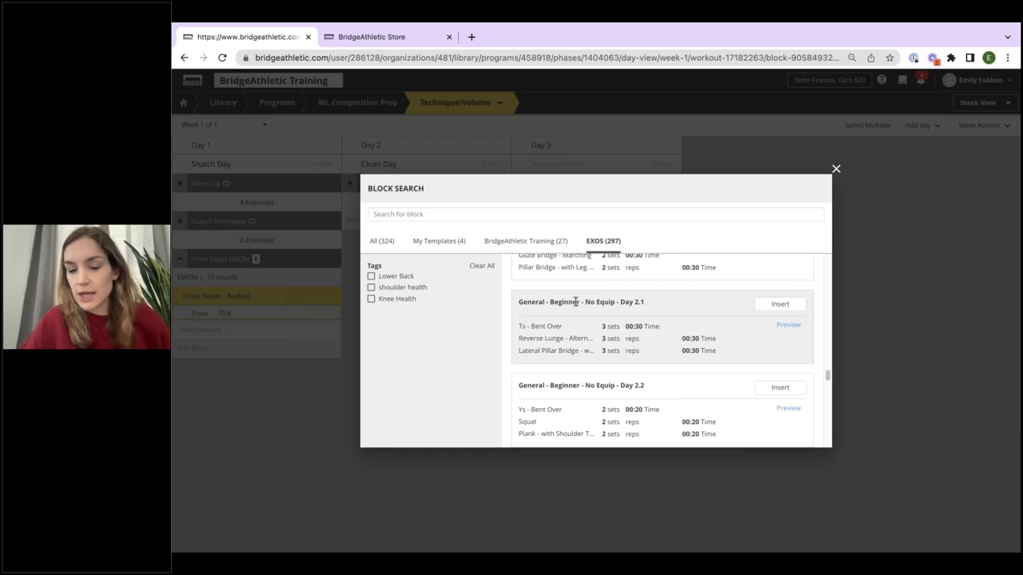
click(438, 239)
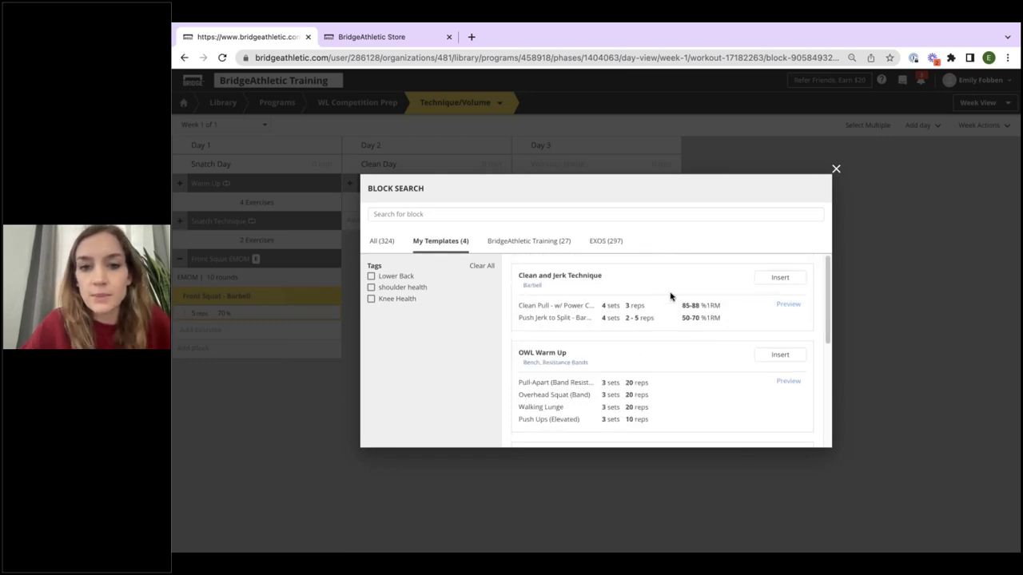
click(777, 279)
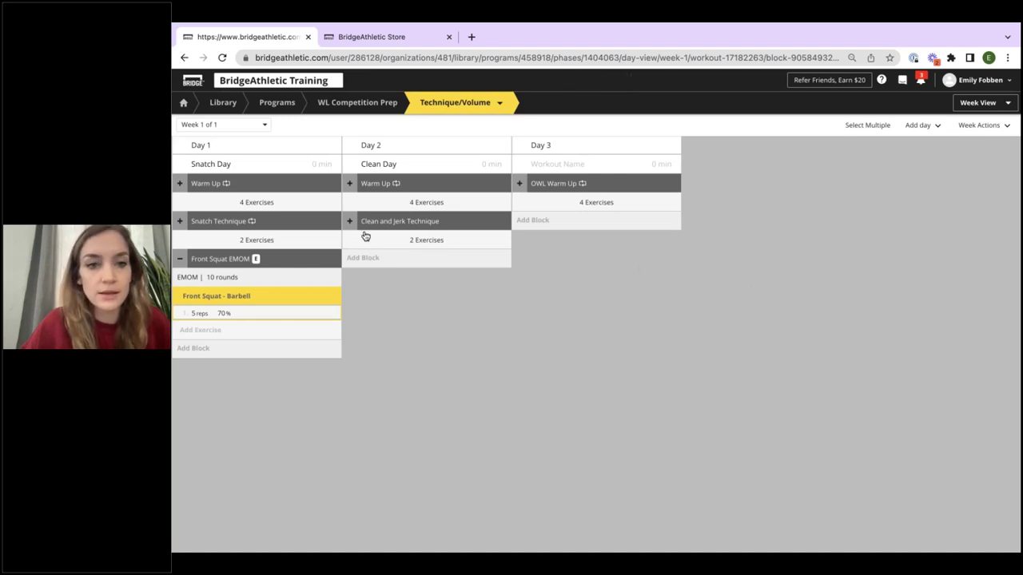
click(350, 221)
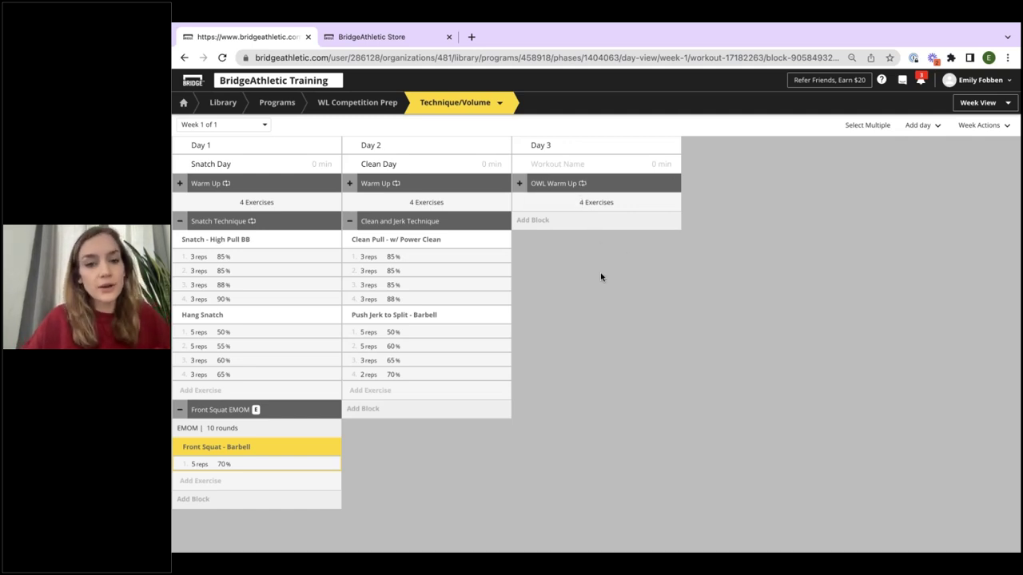
Clone the training week twice to extend the Technique/Volume phase to three weeks.
click(989, 133)
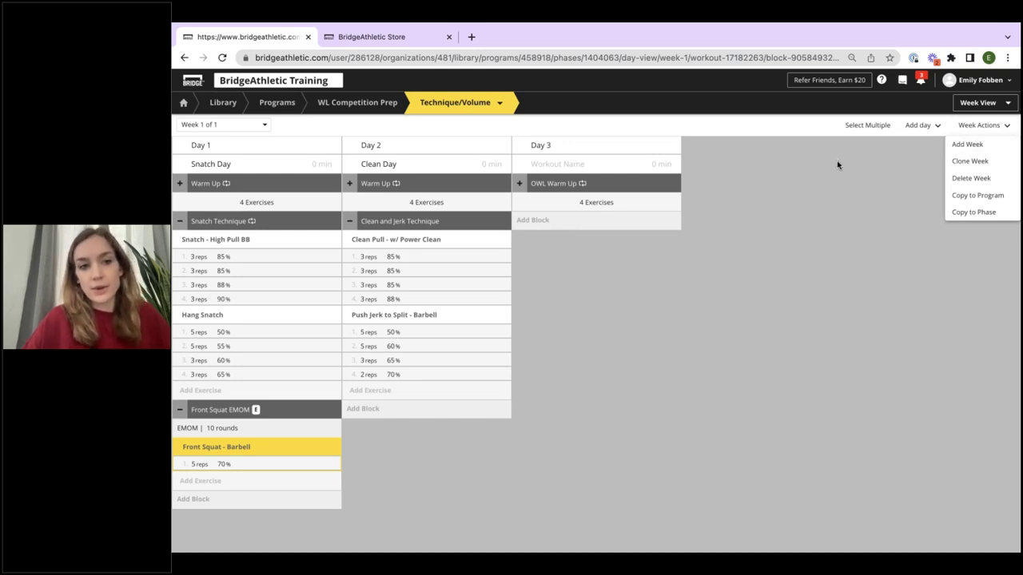
click(960, 161)
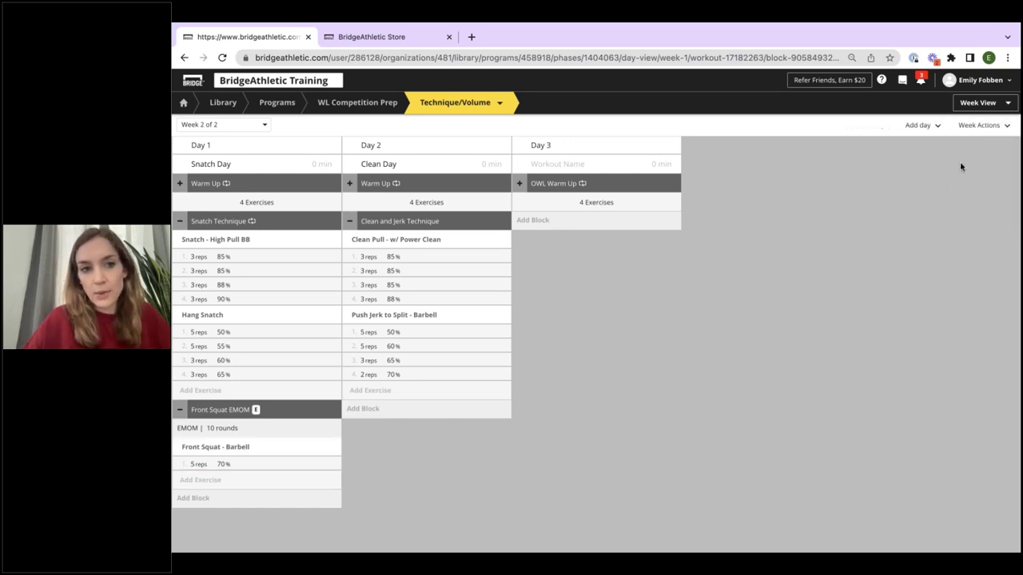
click(989, 128)
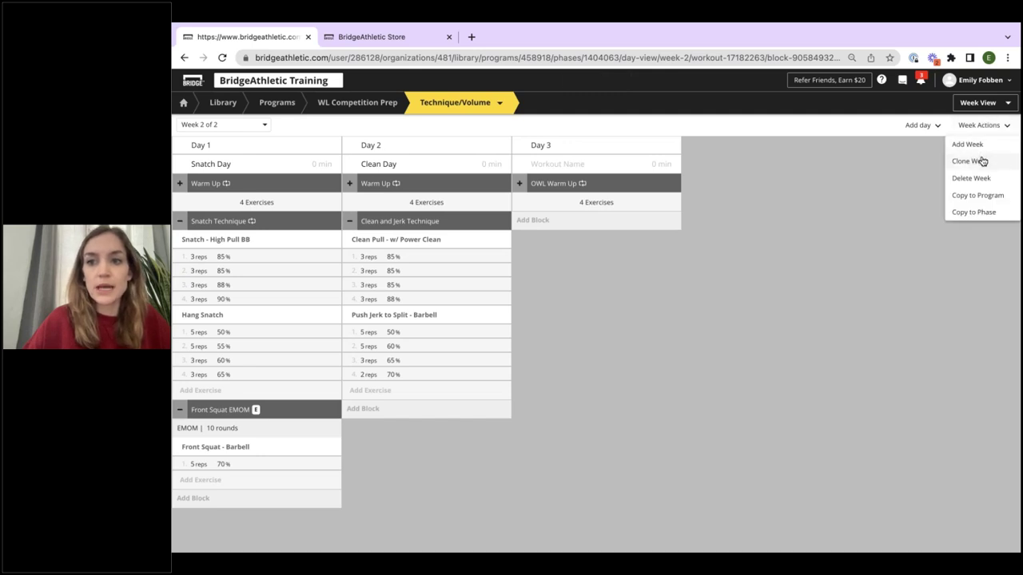
click(979, 159)
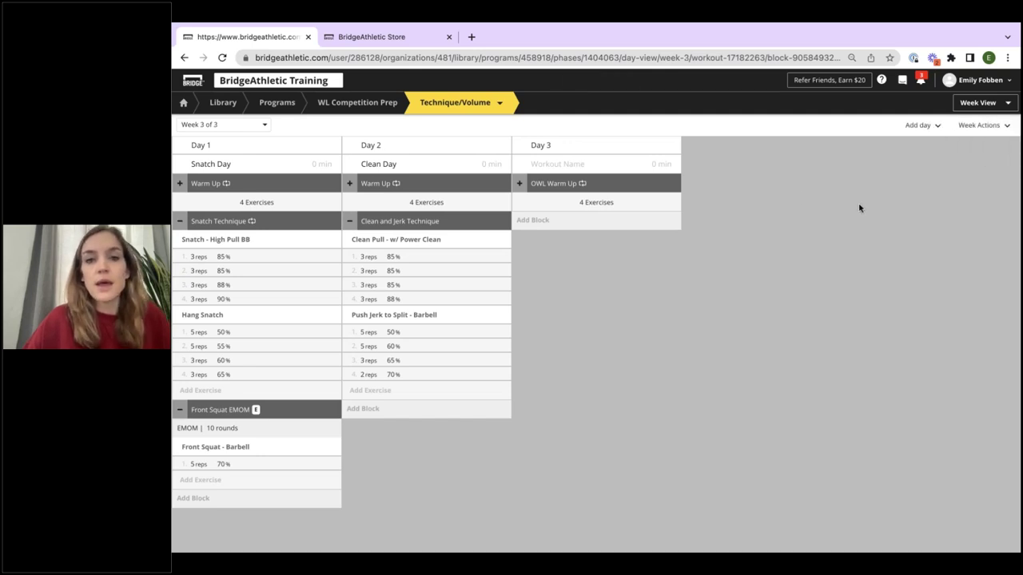
Check the cloned Week 2 and return to Week 1 of the phase.
click(251, 126)
click(247, 154)
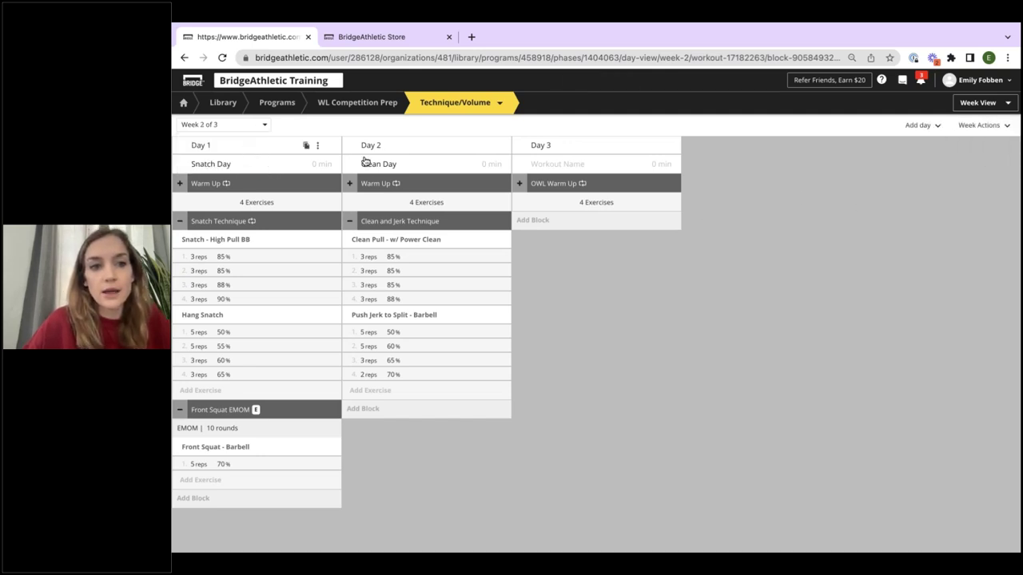
click(227, 124)
click(229, 139)
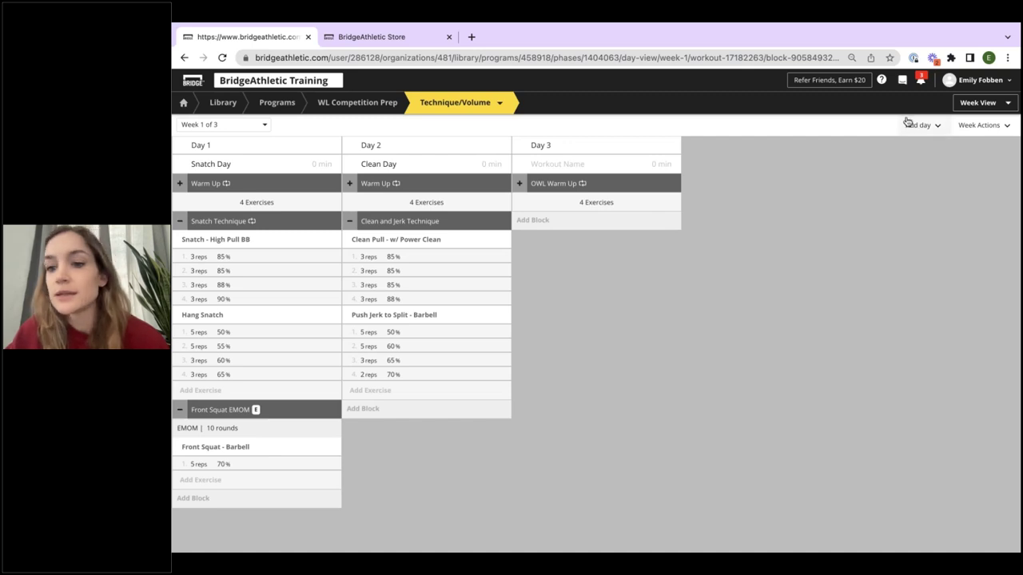
Switch to Load Progression View, review the Day 1 Warm Up across the weeks, and expand only the Snatch Technique block.
click(977, 104)
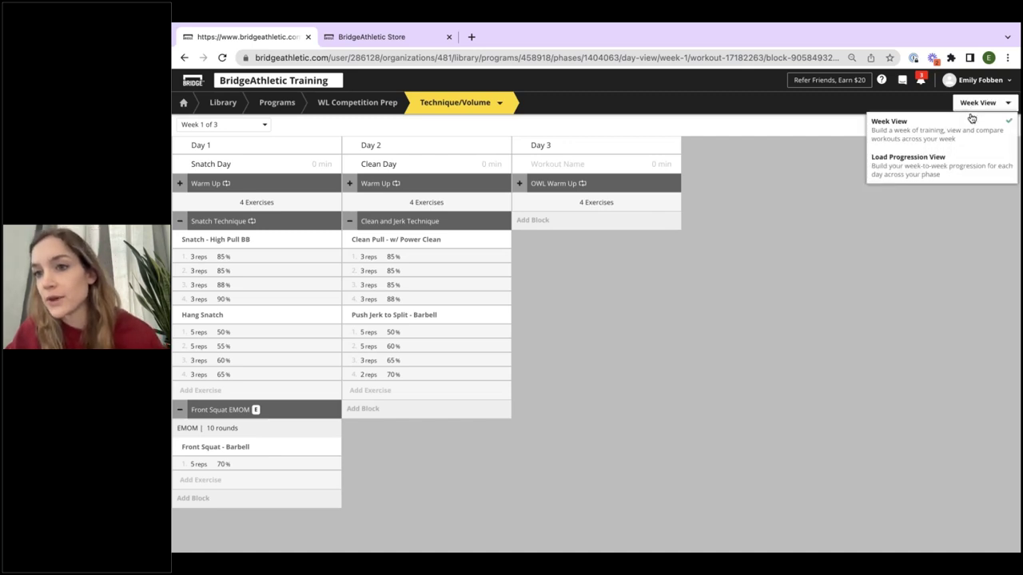
click(938, 178)
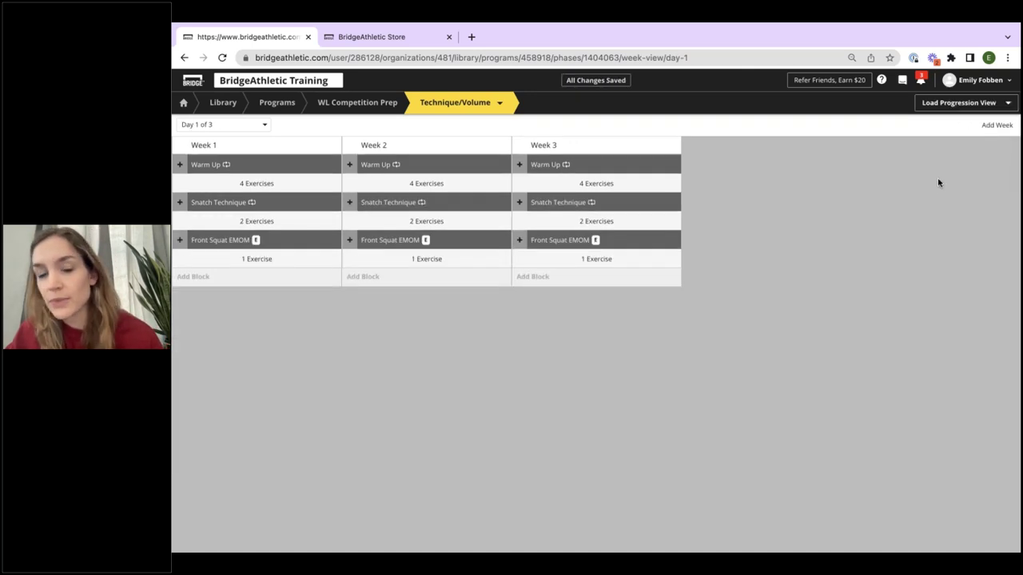
click(181, 165)
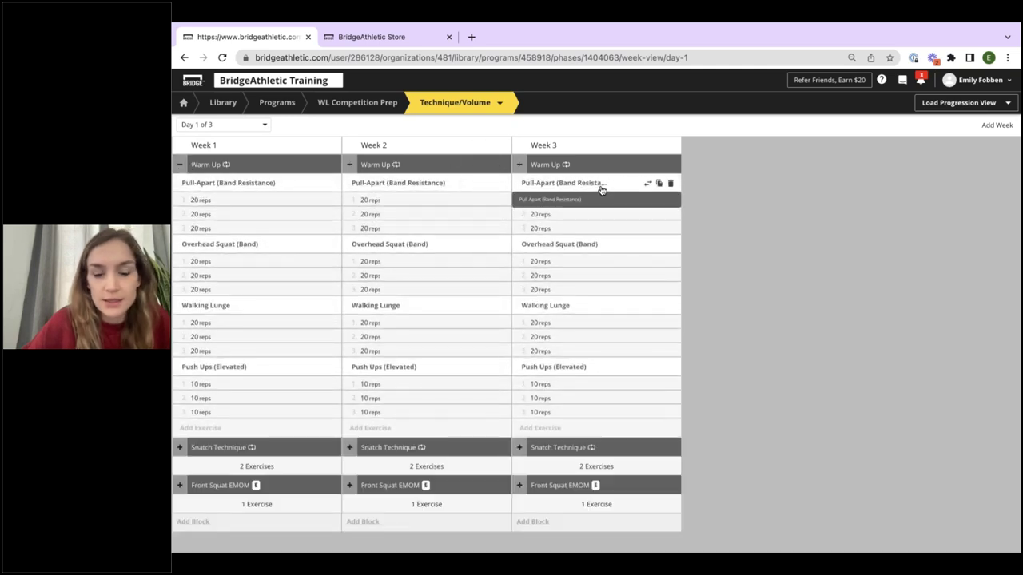
click(177, 164)
click(179, 204)
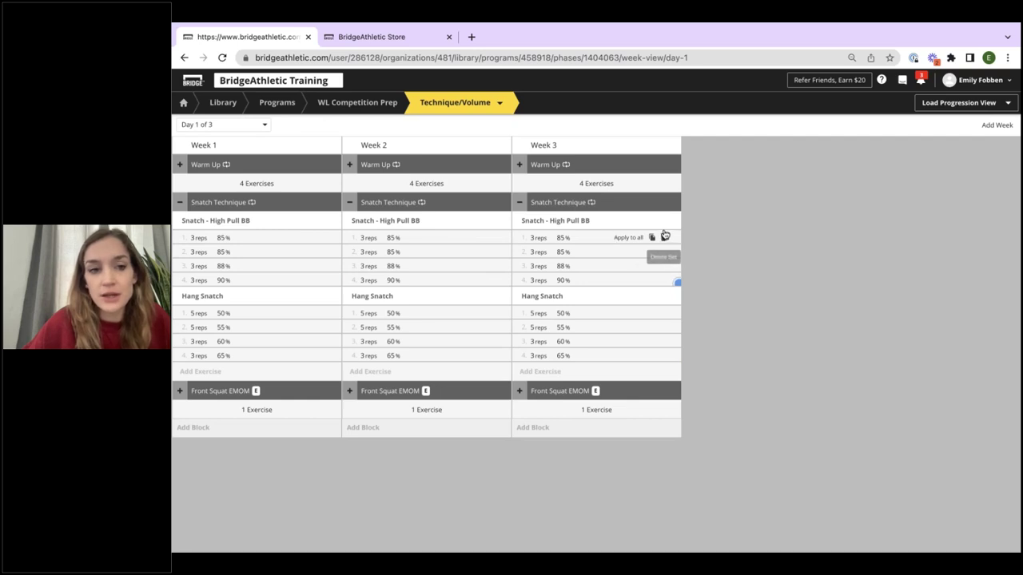
drag(639, 226, 258, 232)
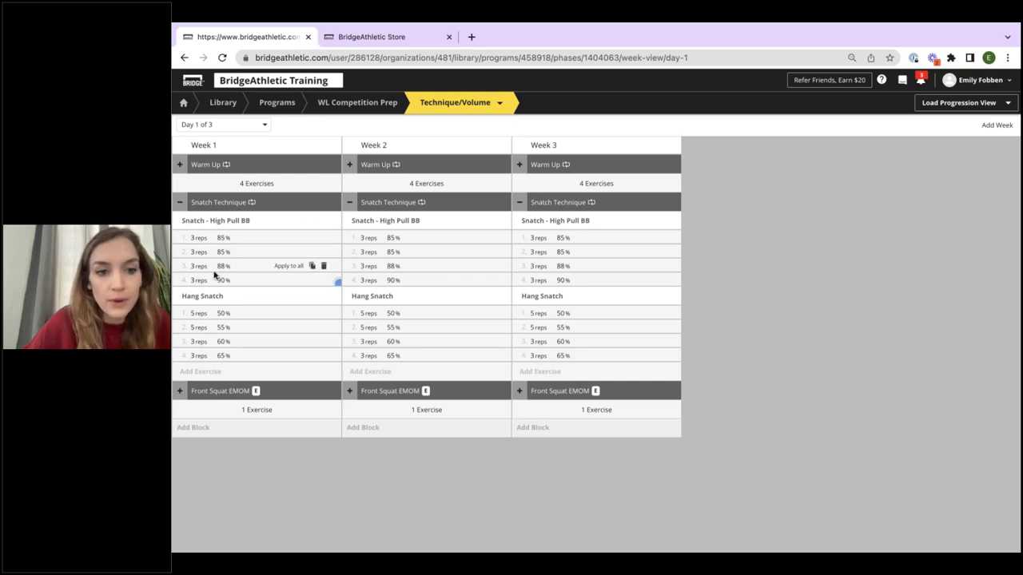
Set the fourth Snatch - High Pull BB set in Week 2 to 95 percent.
click(392, 279)
text(95)
key(Return)
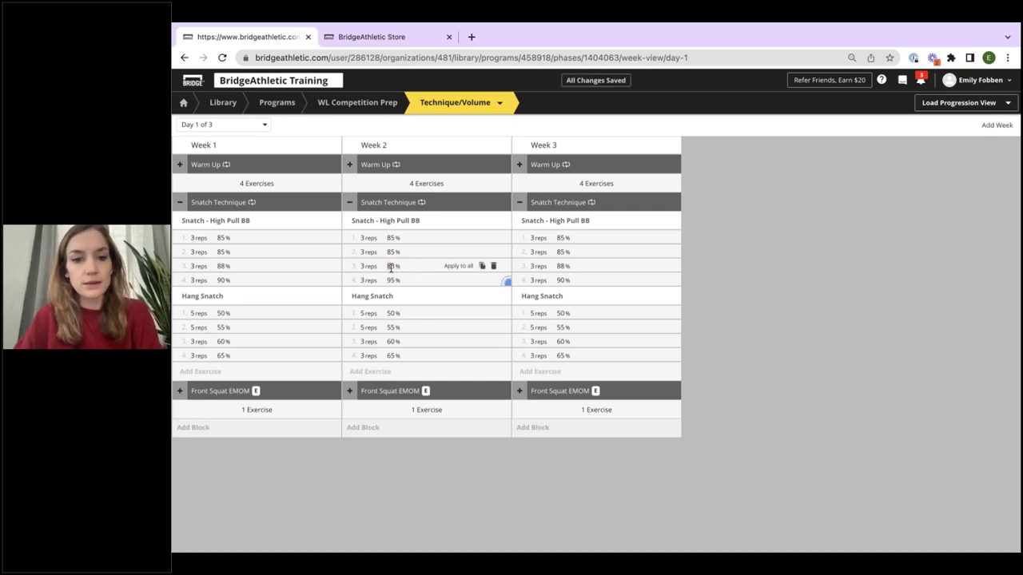
Set the third Snatch - High Pull BB set in Week 2 to 90 percent and the second set to 88 percent.
click(391, 266)
text(90)
click(392, 253)
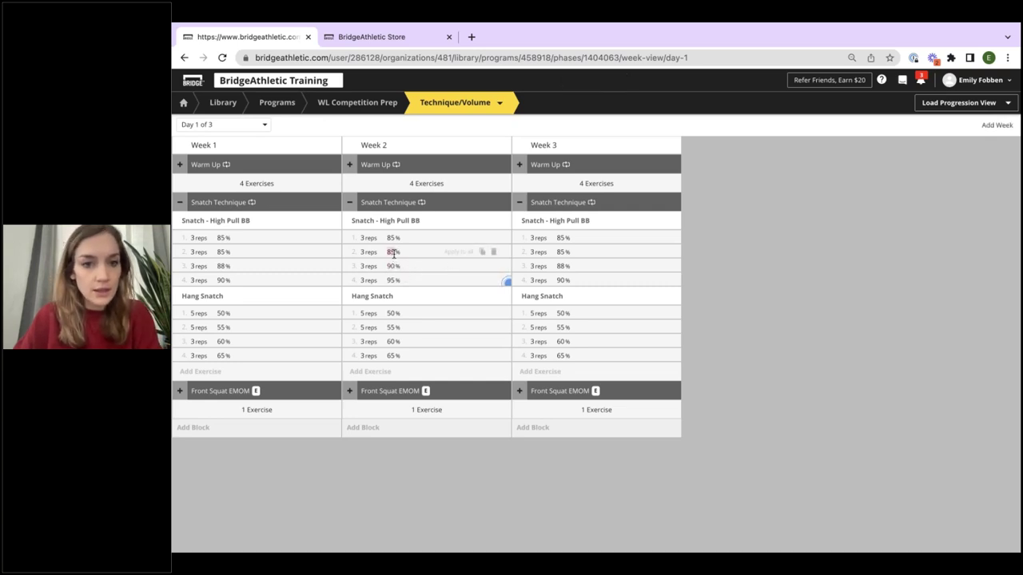
text(88)
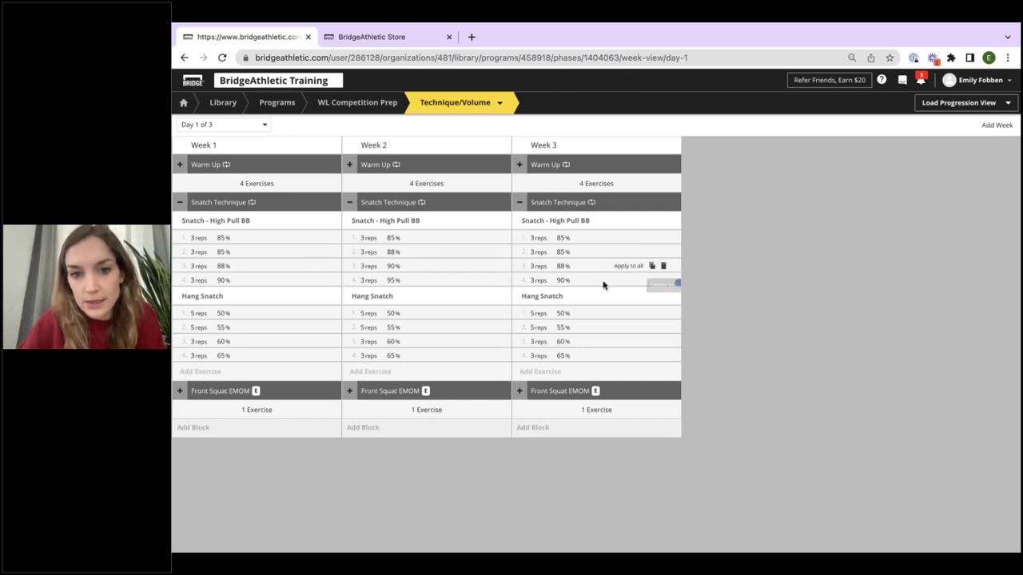
Set the four Week 3 Snatch - High Pull BB sets to 90, 93, 95 and 100 percent.
double_click(560, 275)
text(100)
click(566, 265)
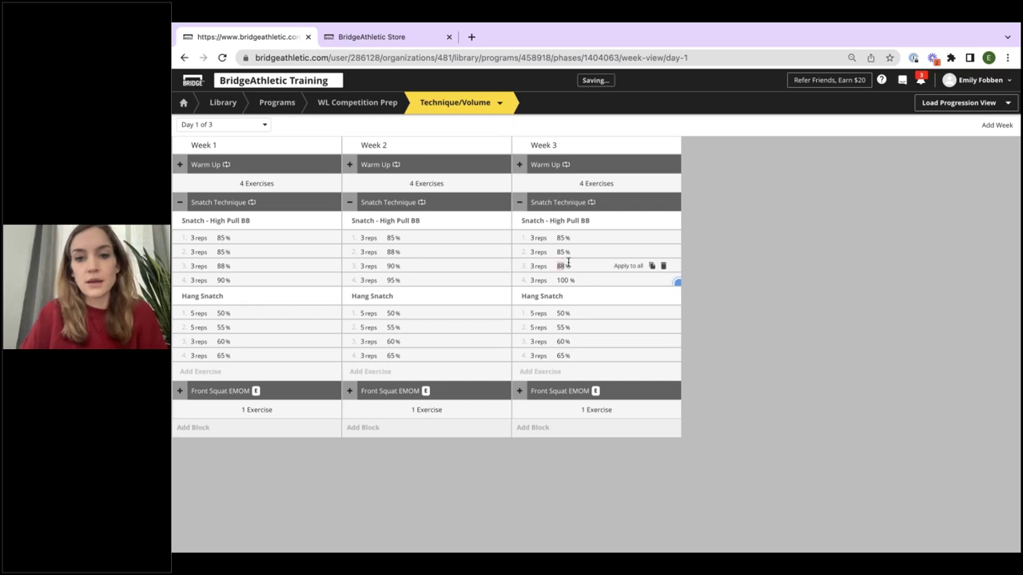
text(95)
click(562, 251)
text(90)
click(562, 237)
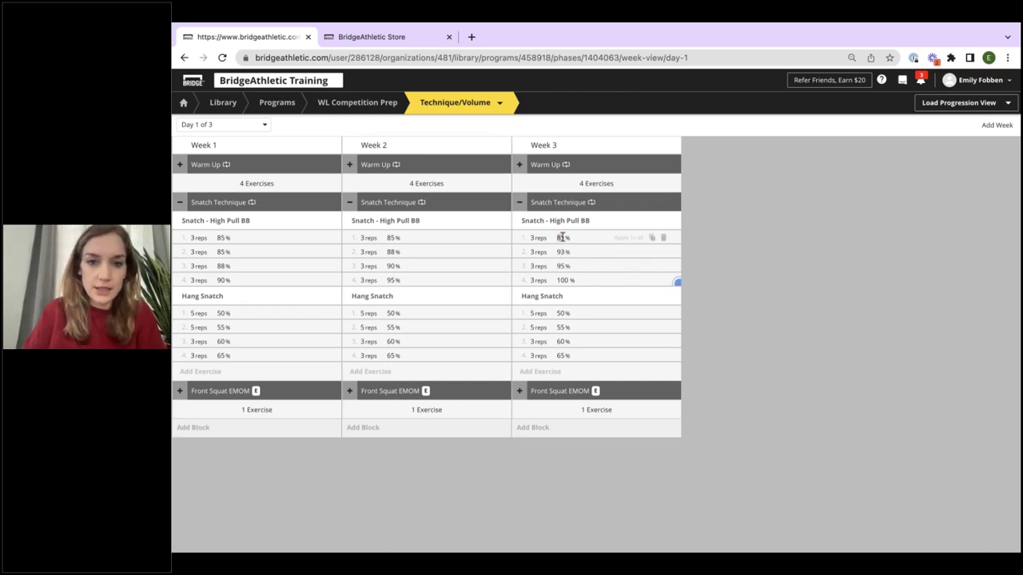
text(90)
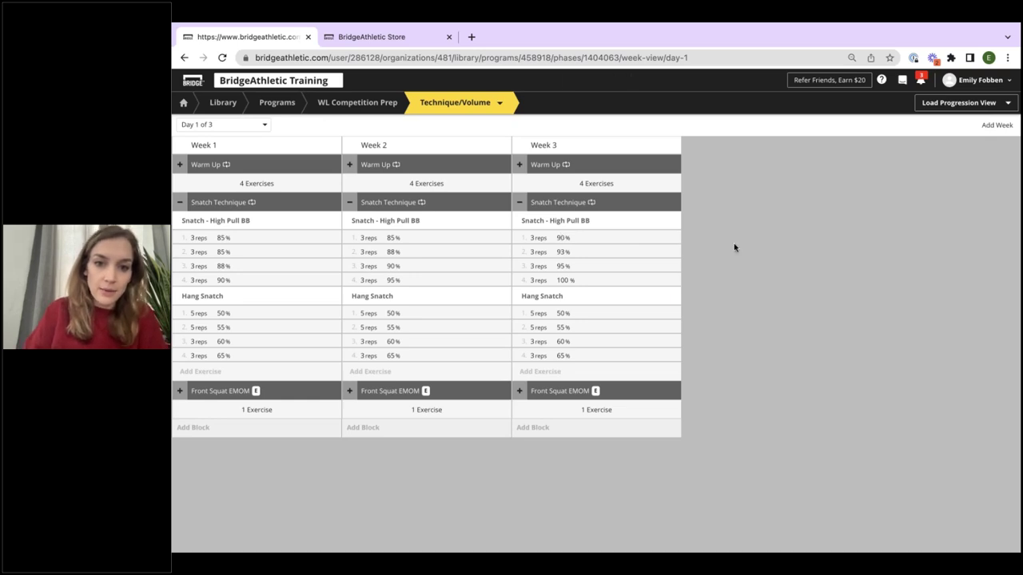
click(736, 248)
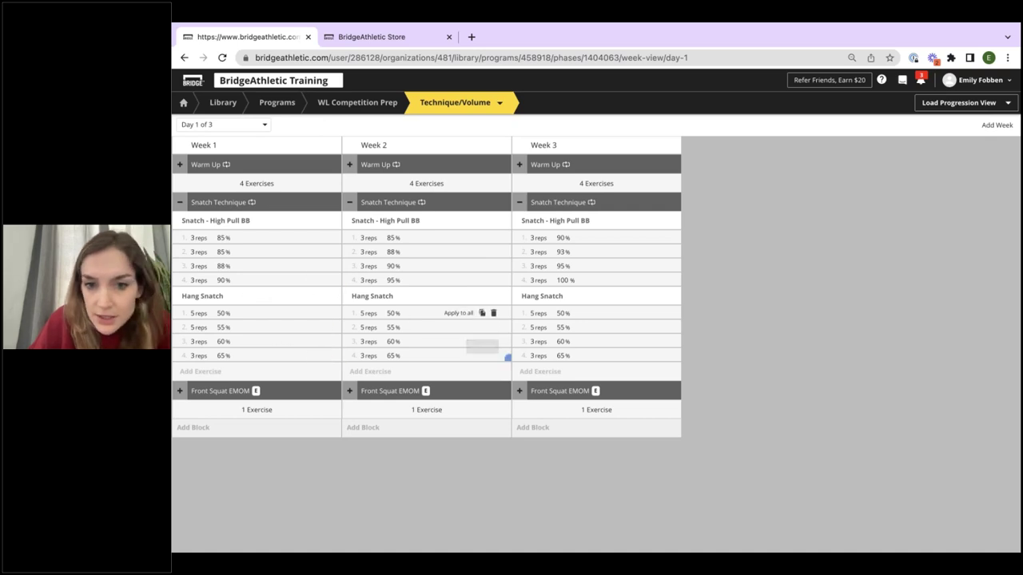
Expand the Front Squat EMOM block and set Front Squat - Barbell to 7 reps in Week 2 and 10 reps in Week 3.
click(179, 391)
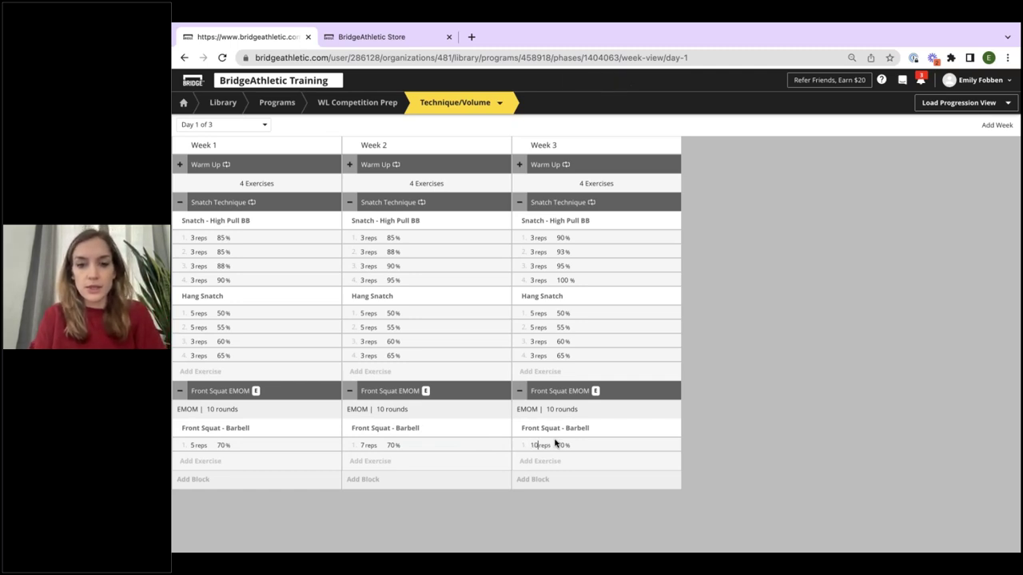
key(Return)
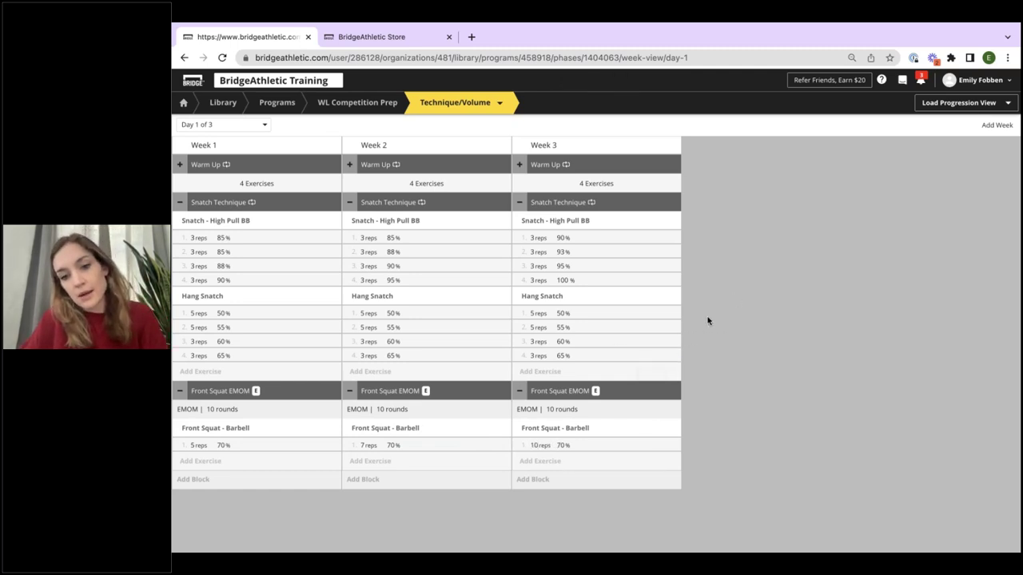
Switch the phase back to Week View and compare the days of Week 1 and Week 2.
click(951, 107)
click(939, 121)
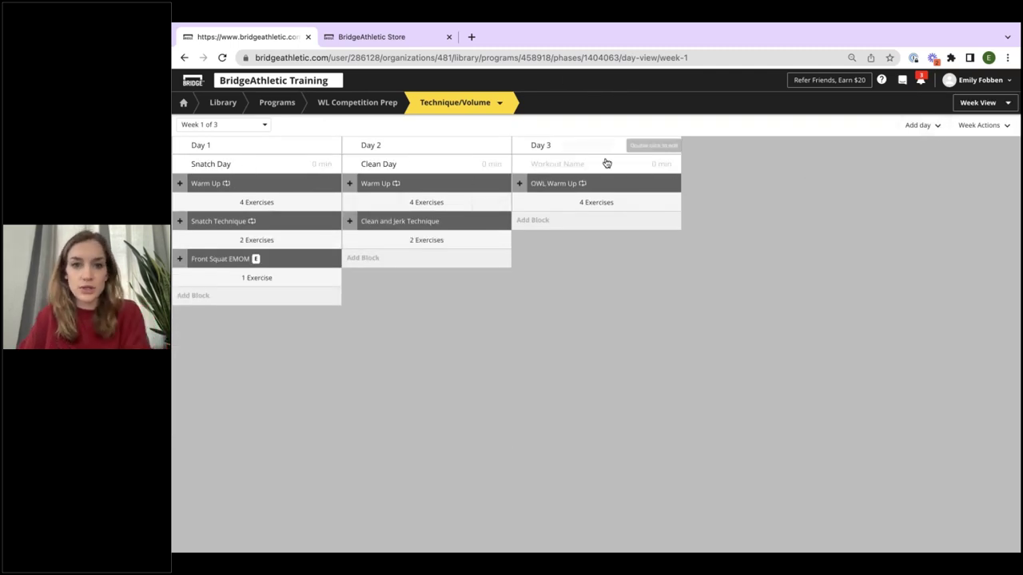
click(239, 131)
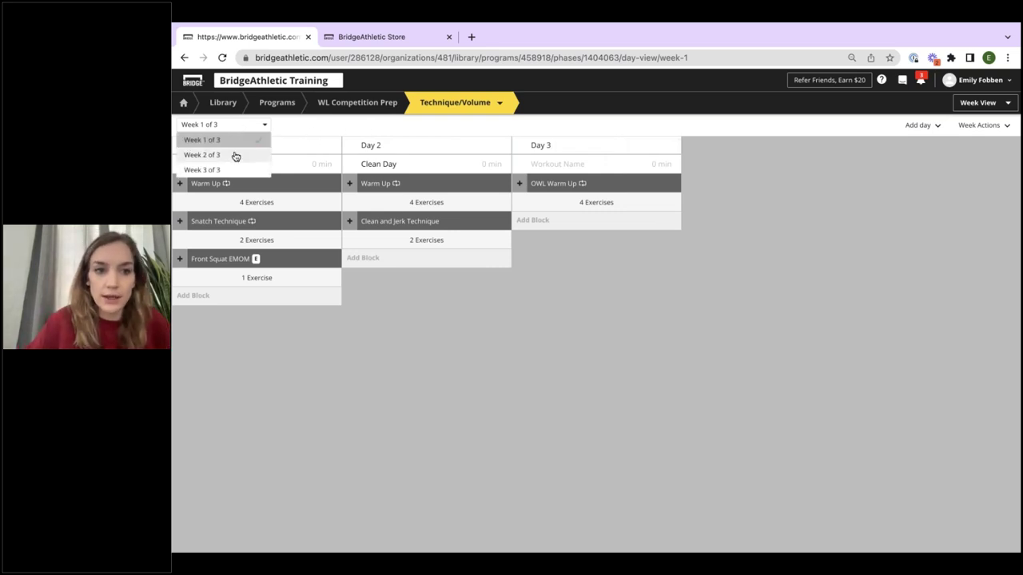
click(236, 152)
click(241, 130)
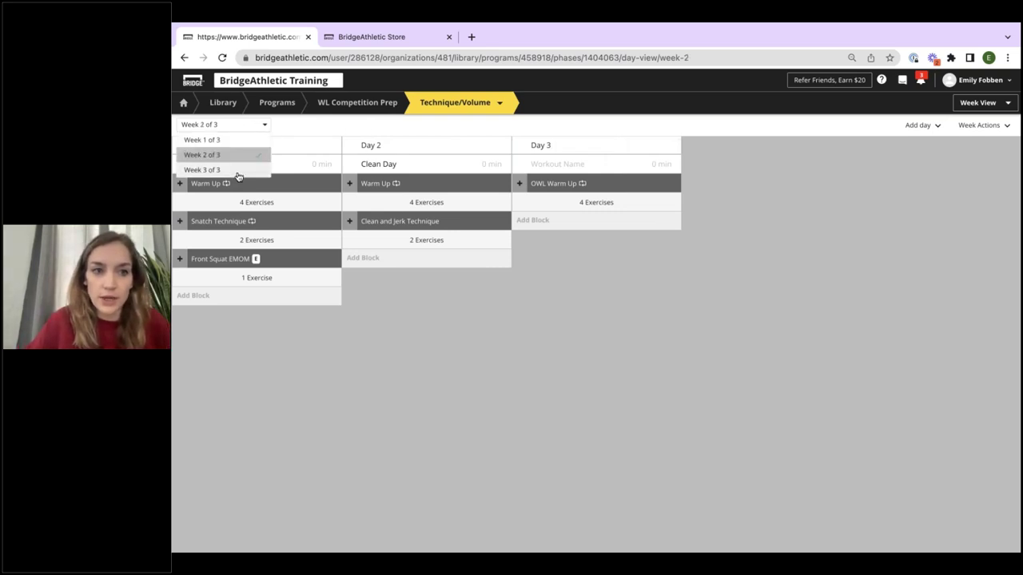
click(237, 141)
click(237, 128)
click(239, 142)
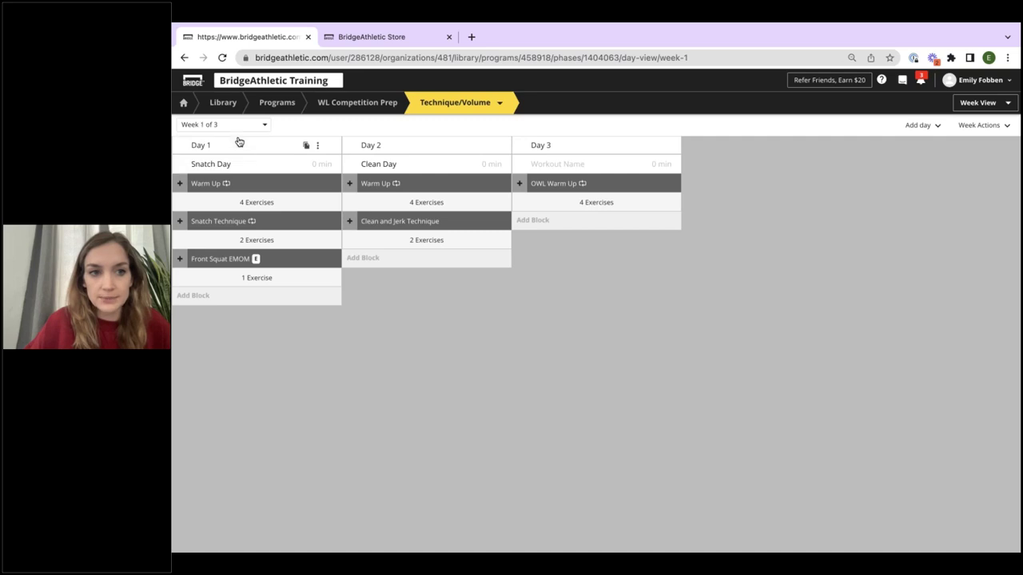
click(251, 131)
click(249, 153)
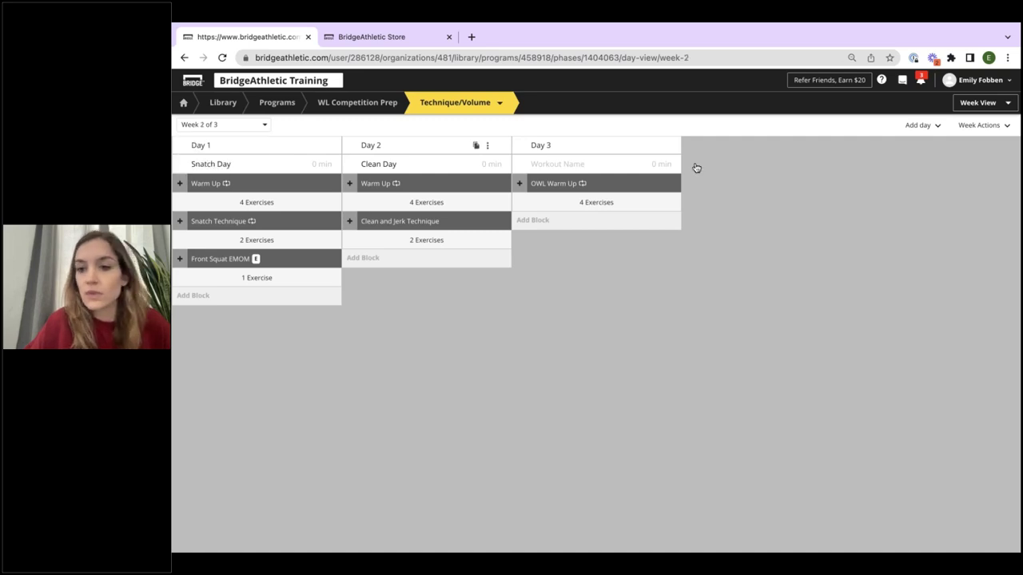
Review the available week actions and the options for adding a day to Week 2.
click(992, 126)
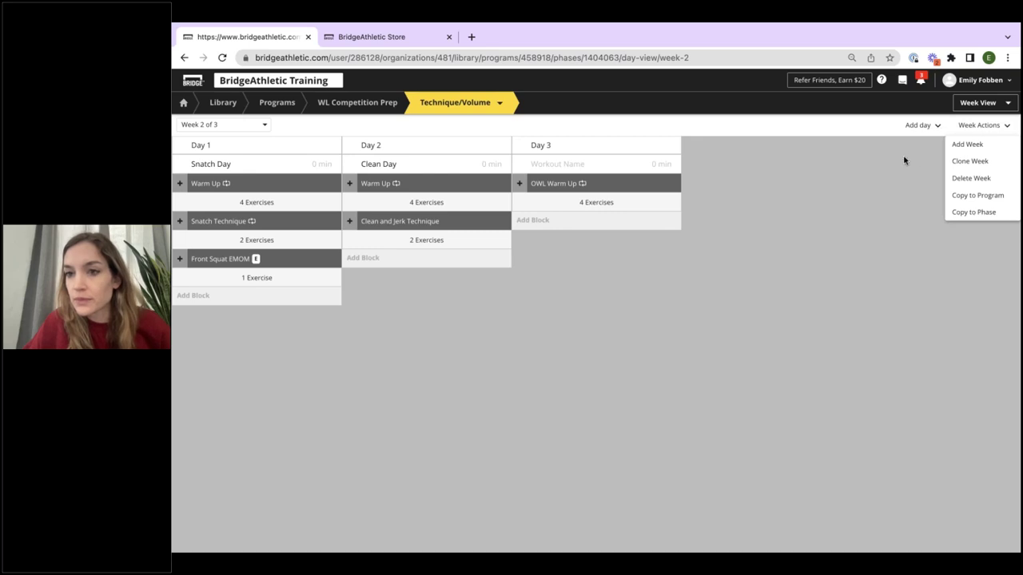
click(909, 127)
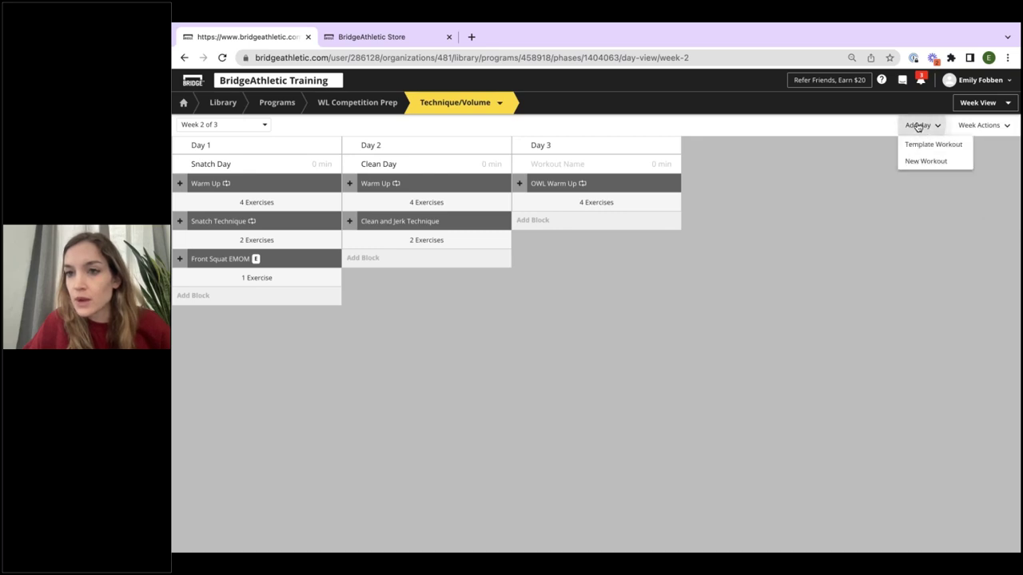
click(864, 157)
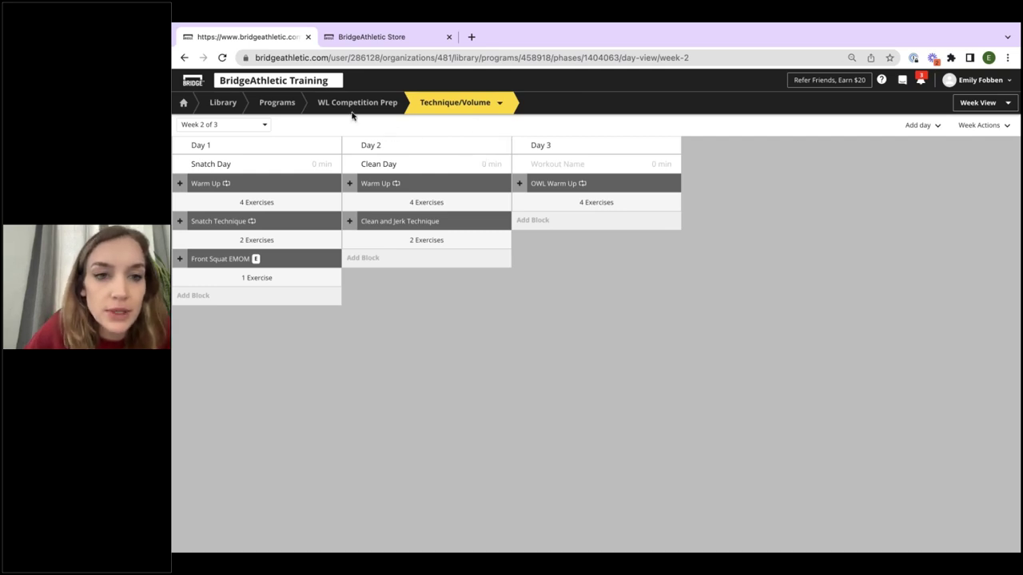
mouse_move(618, 192)
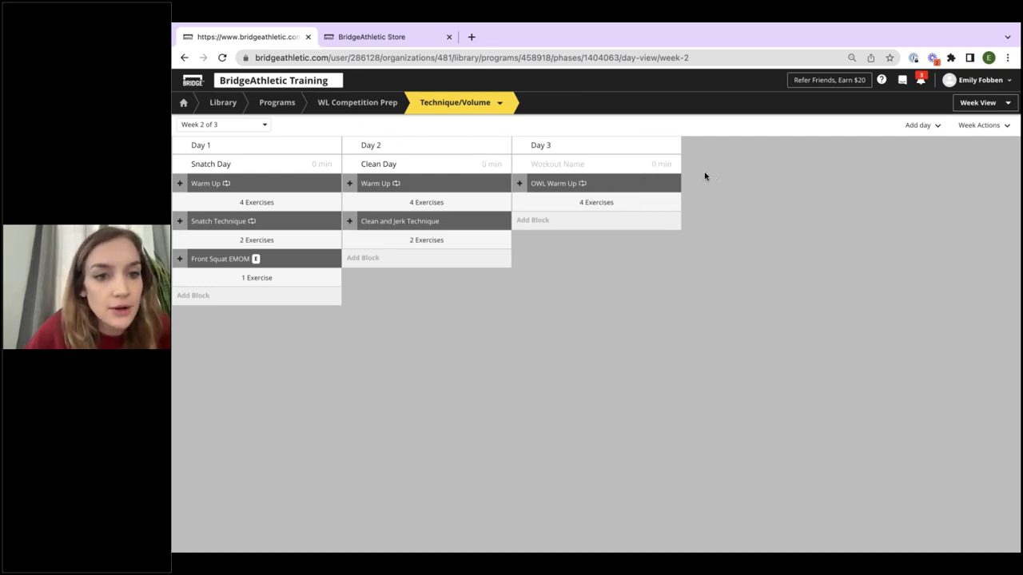
Return to the library's program list and open the WL Competition Prep program overview.
click(228, 102)
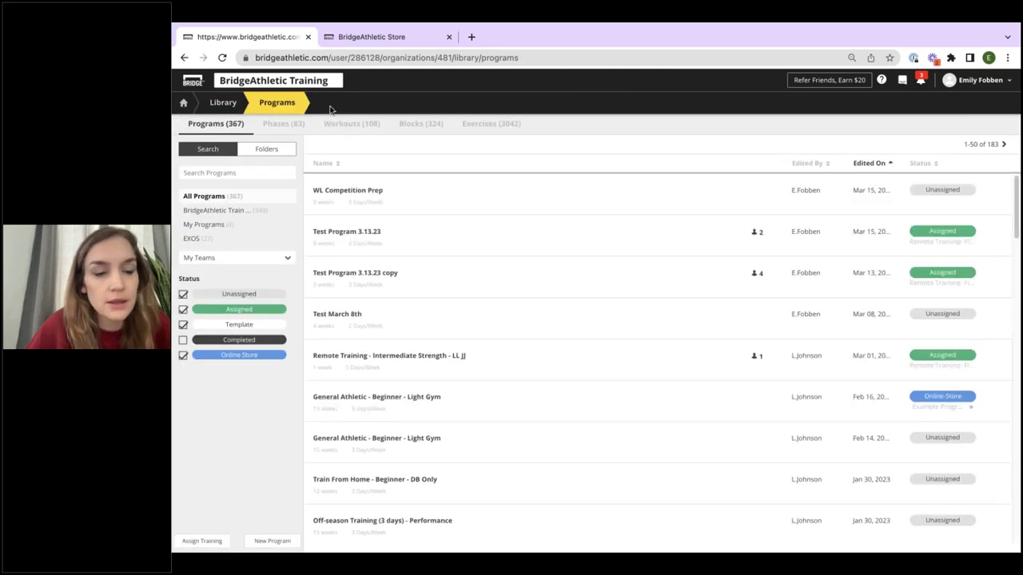
click(428, 197)
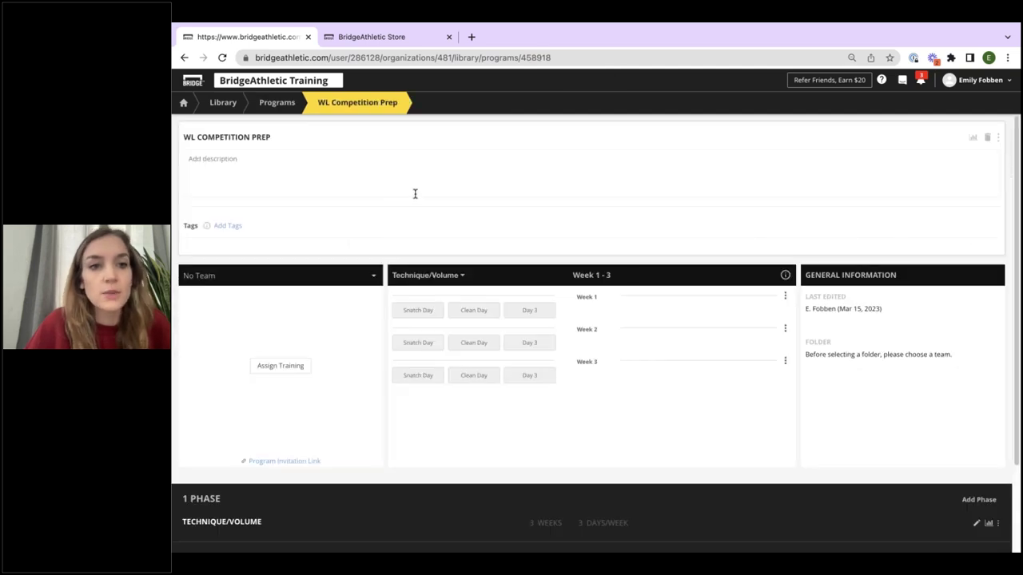
click(274, 106)
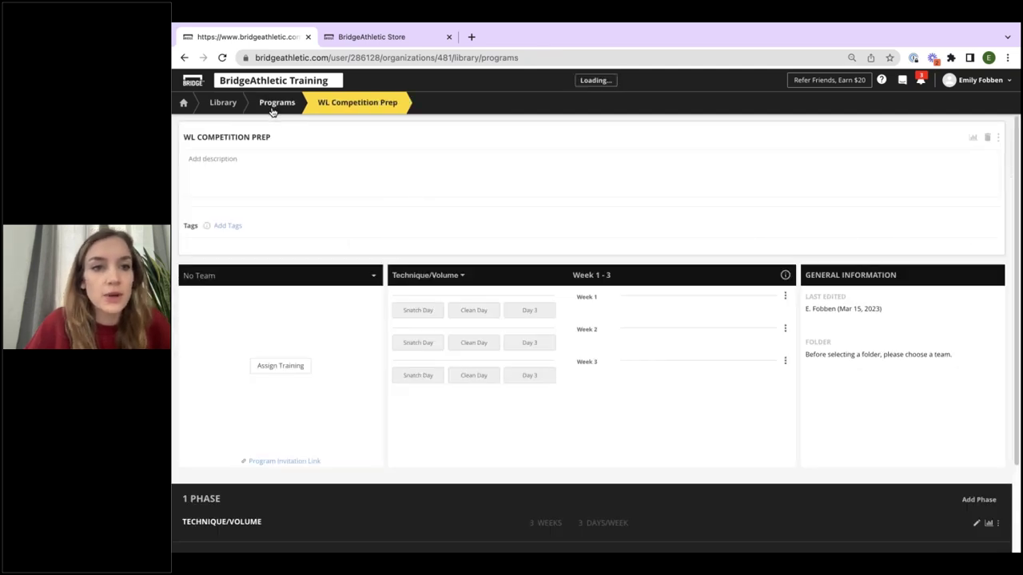
click(455, 197)
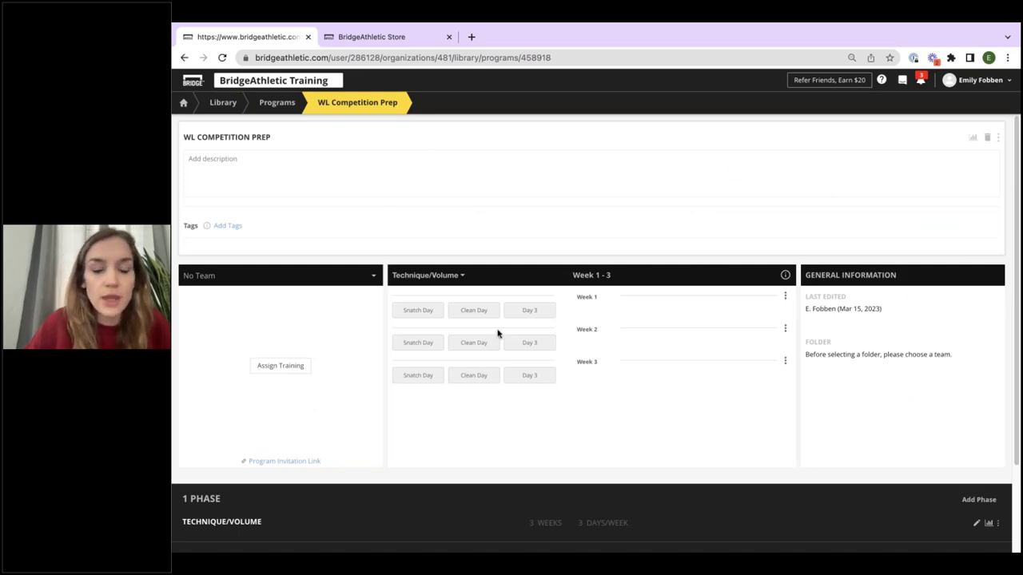
Examine the Technique/Volume phase's volume, intensity and load analysis, then close it.
scroll(587, 418, down, 2)
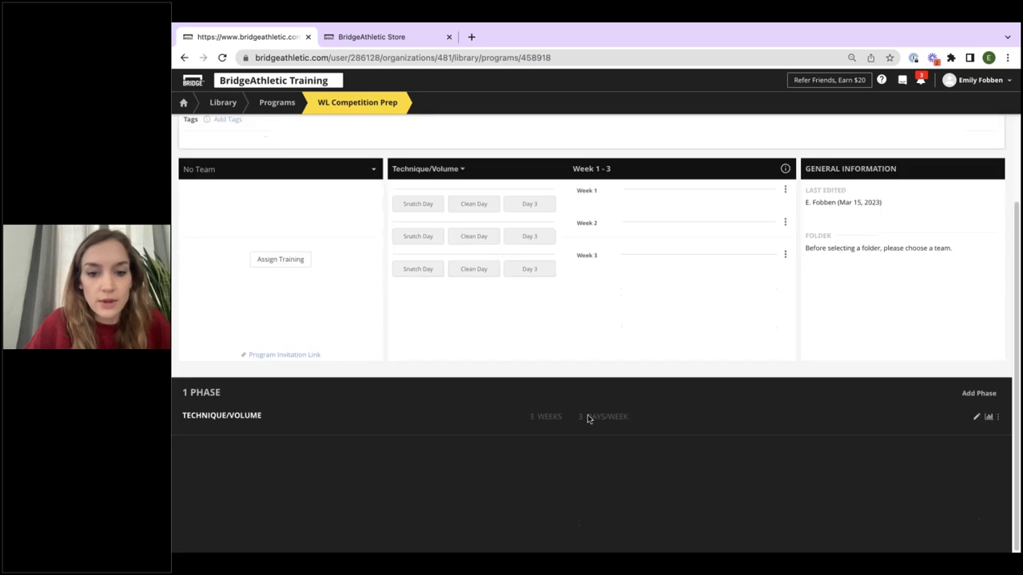
click(988, 418)
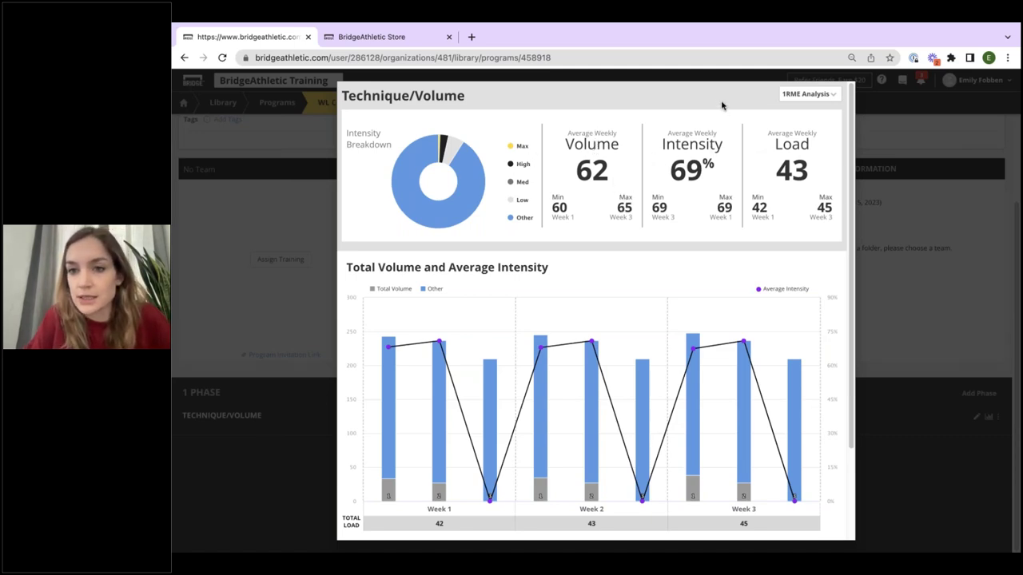
click(920, 387)
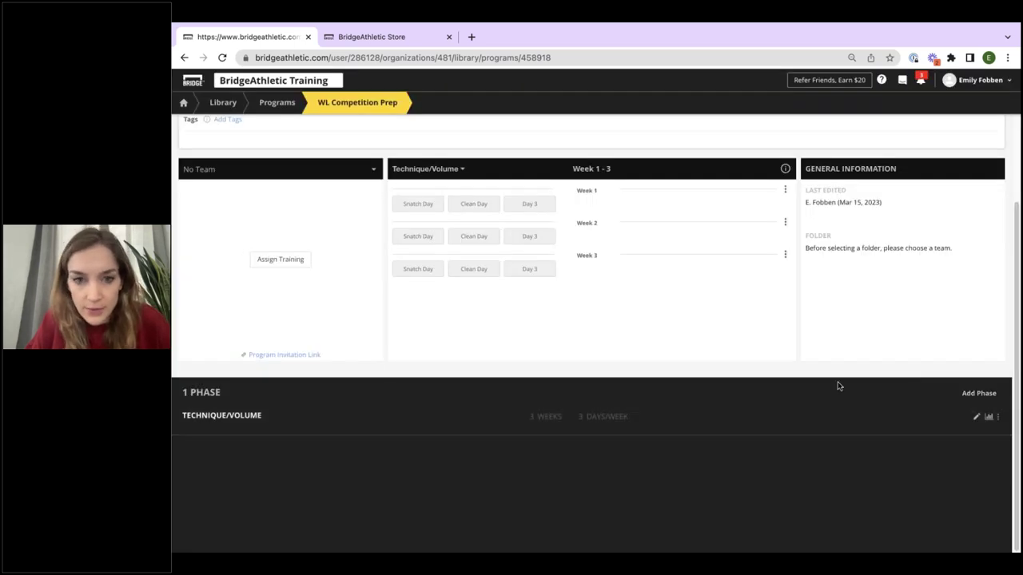
Start assigning the WL Competition Prep training and choose HS Soccer Development as the team.
scroll(706, 369, up, 1)
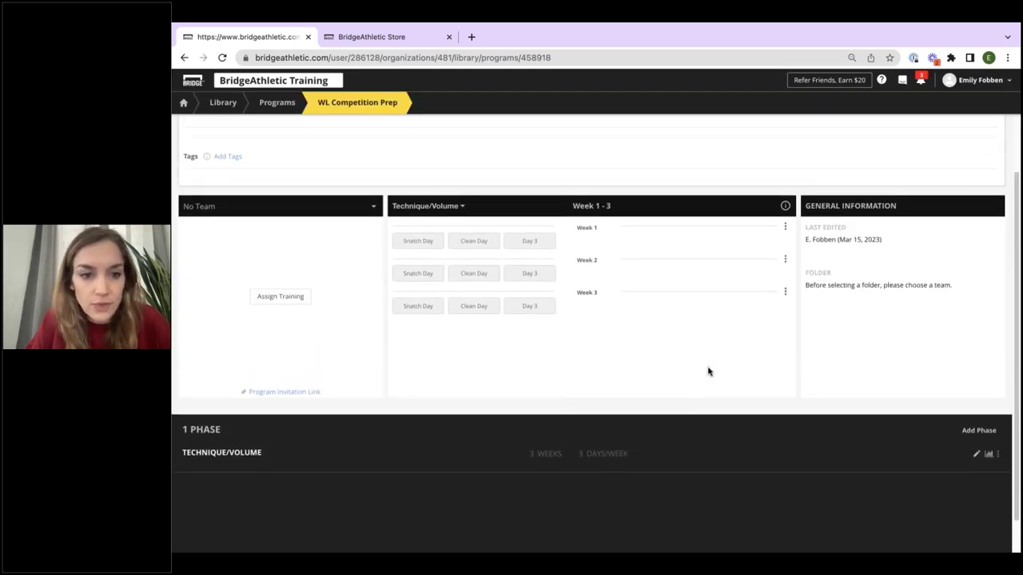
scroll(707, 370, up, 2)
scroll(594, 340, down, 3)
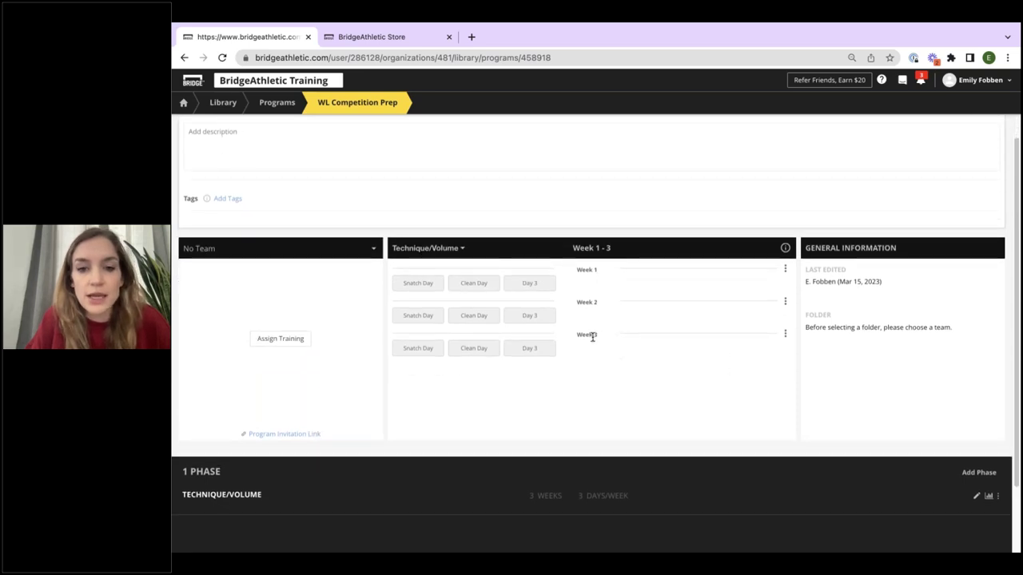
scroll(596, 343, up, 3)
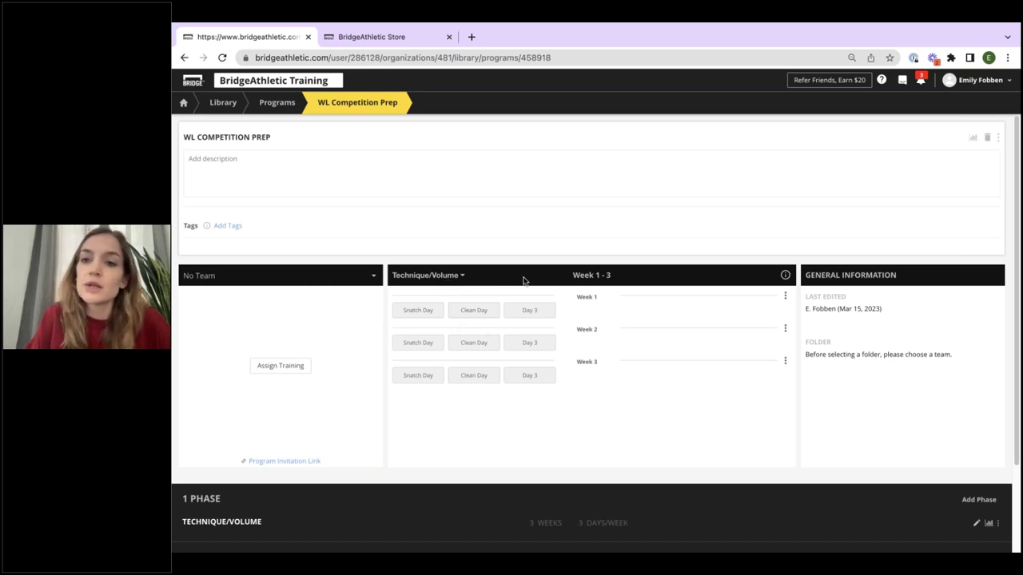
click(268, 367)
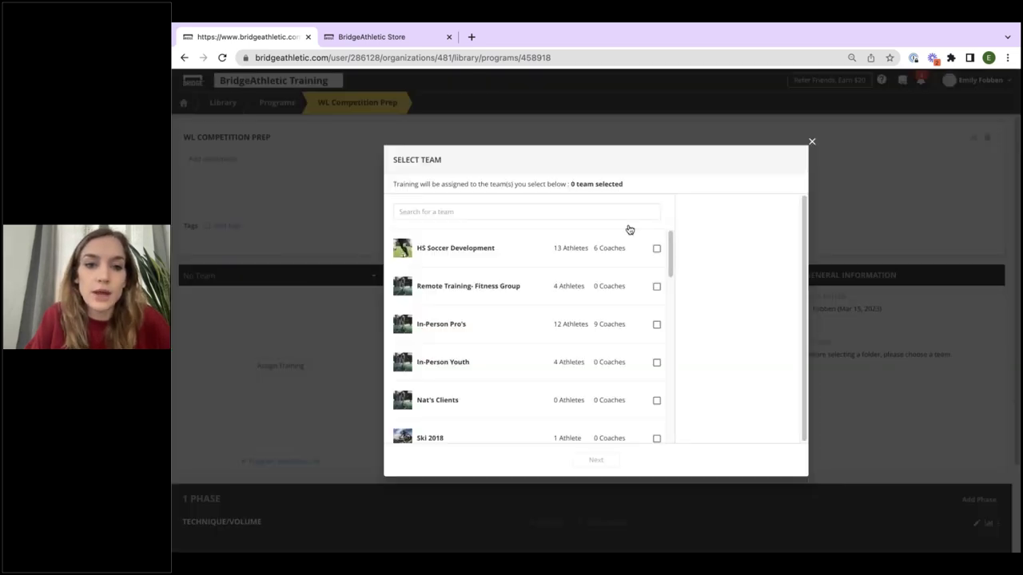
click(657, 249)
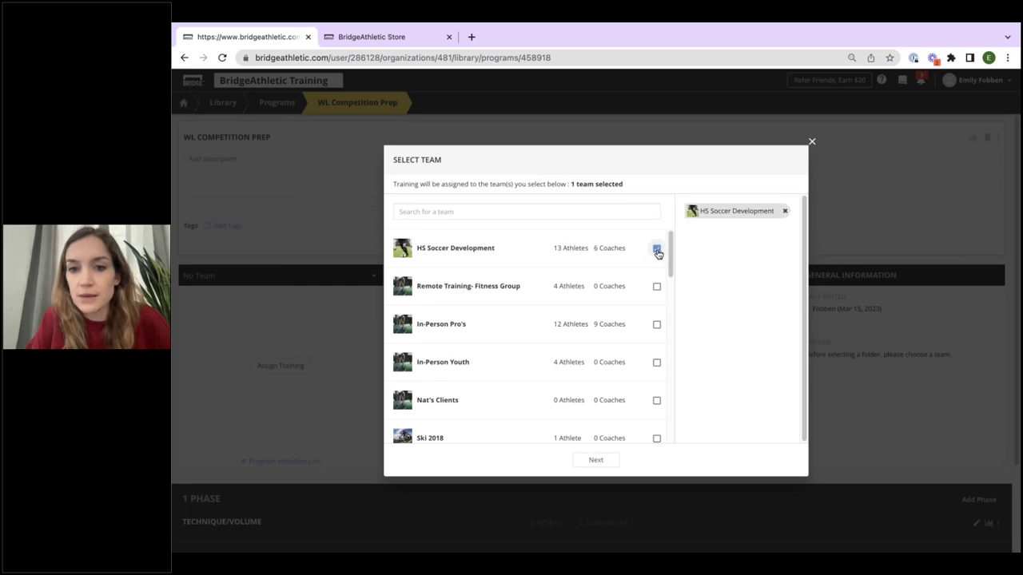
click(601, 458)
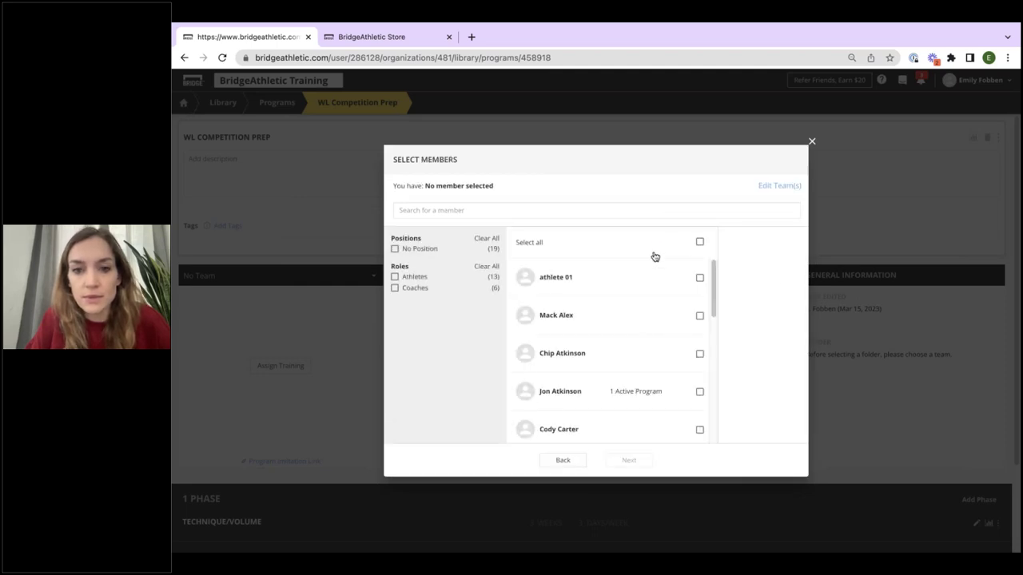
Select all members of the team for the assignment and continue to the training schedule.
scroll(662, 350, down, 7)
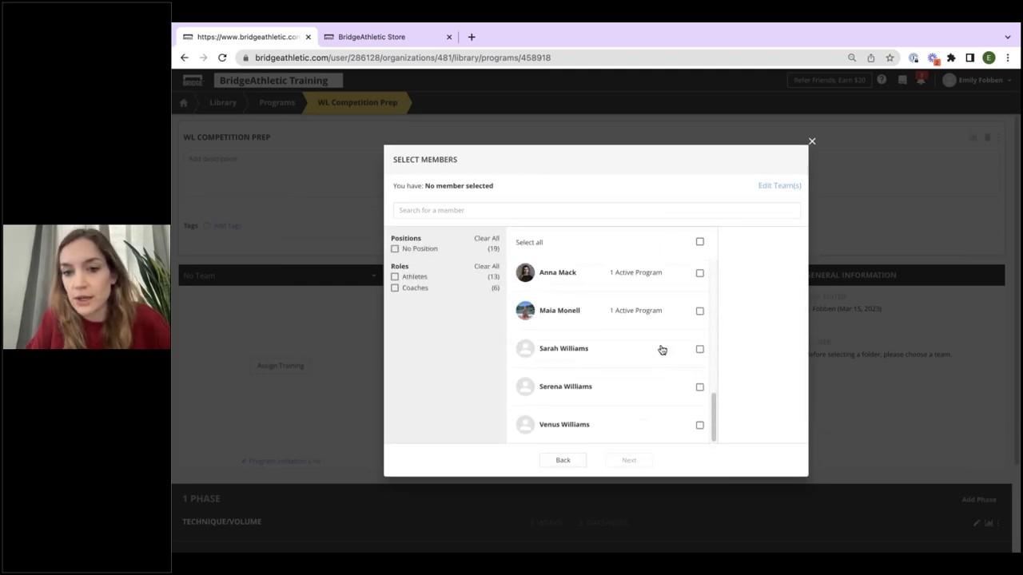
click(700, 243)
click(625, 465)
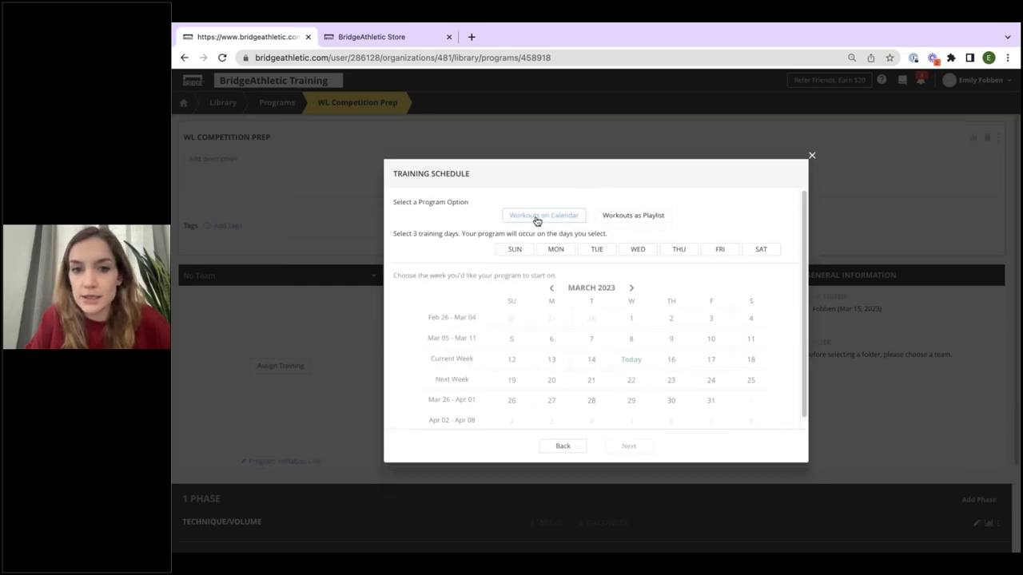
Schedule the workouts on the calendar for Monday, Wednesday and Friday, starting next week, and continue to the review.
click(631, 216)
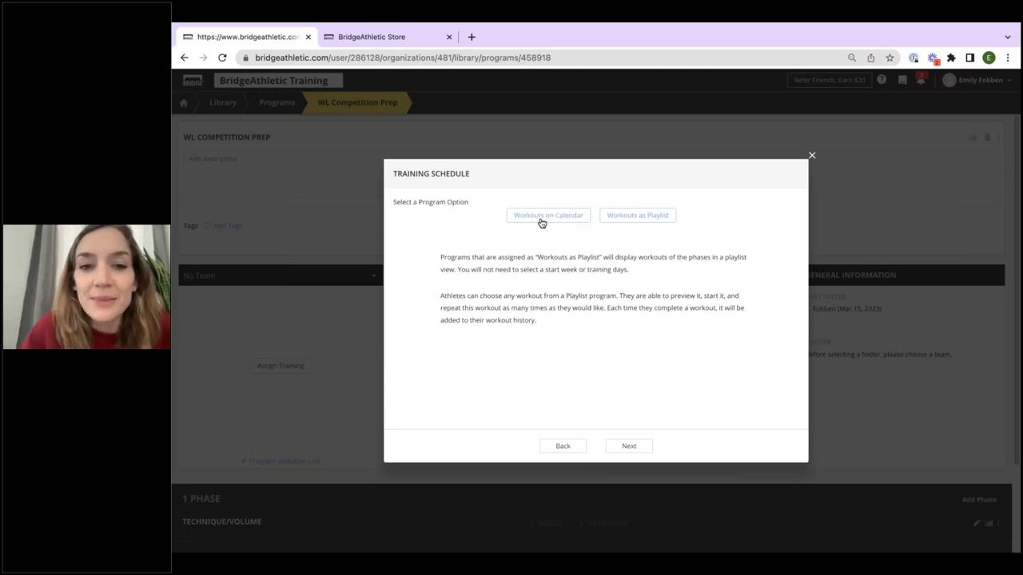
click(541, 222)
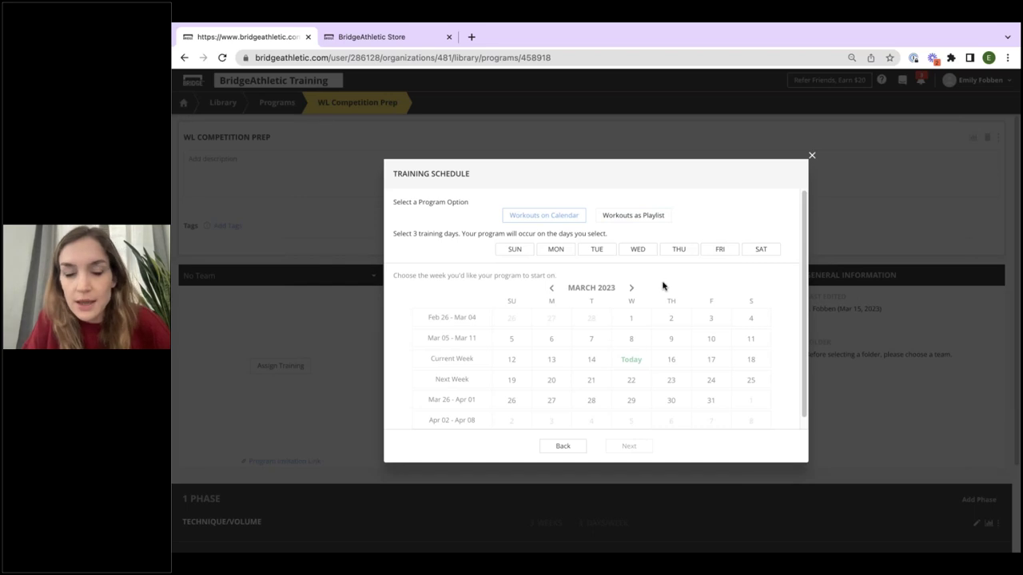
click(564, 254)
click(641, 253)
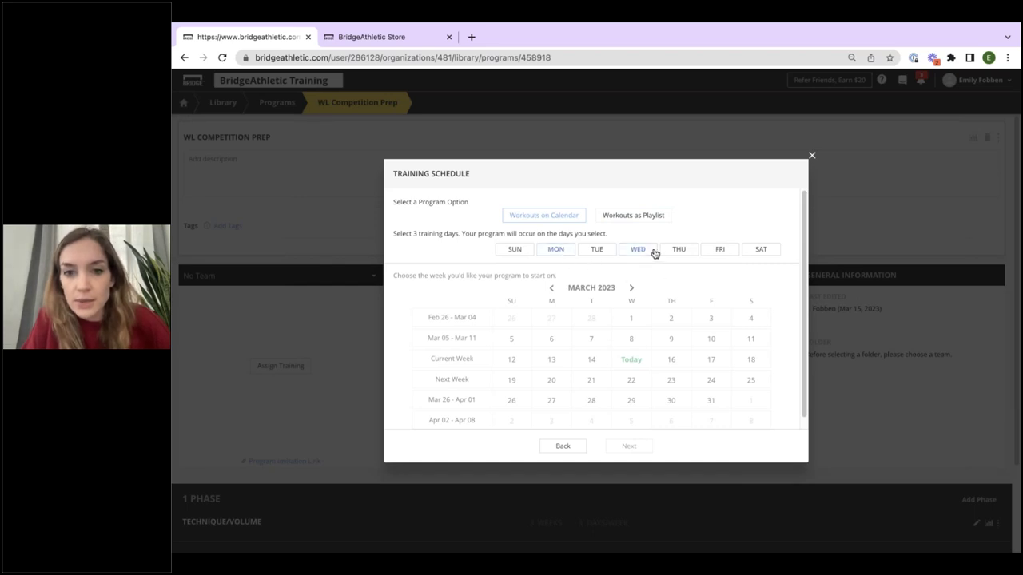
click(724, 250)
scroll(639, 315, down, 1)
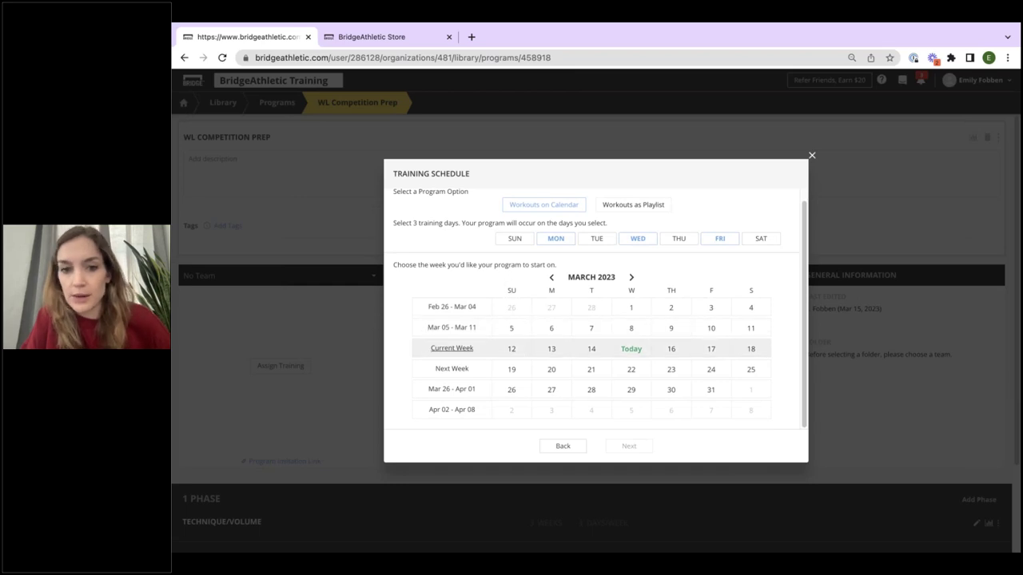
click(457, 369)
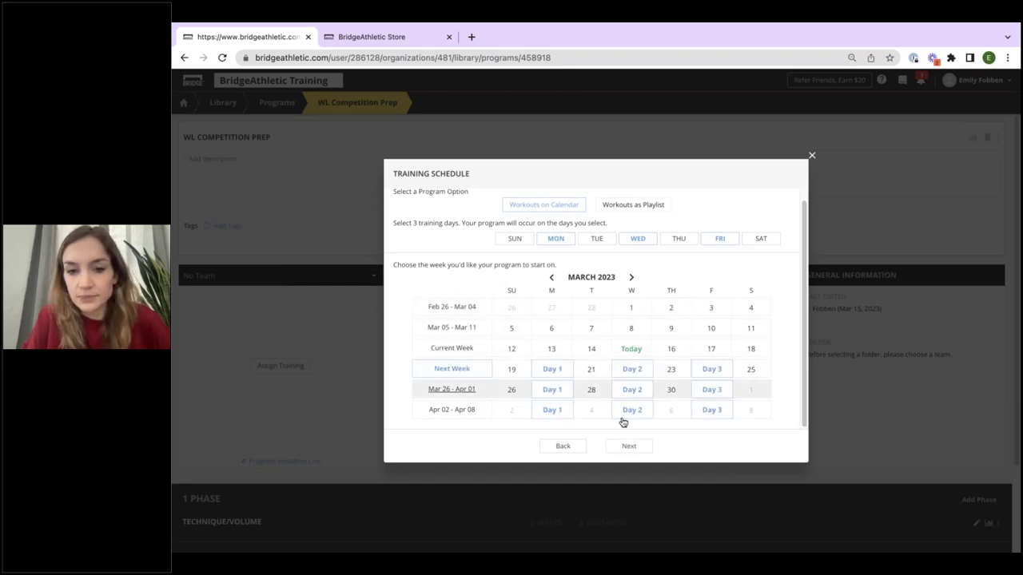
click(630, 445)
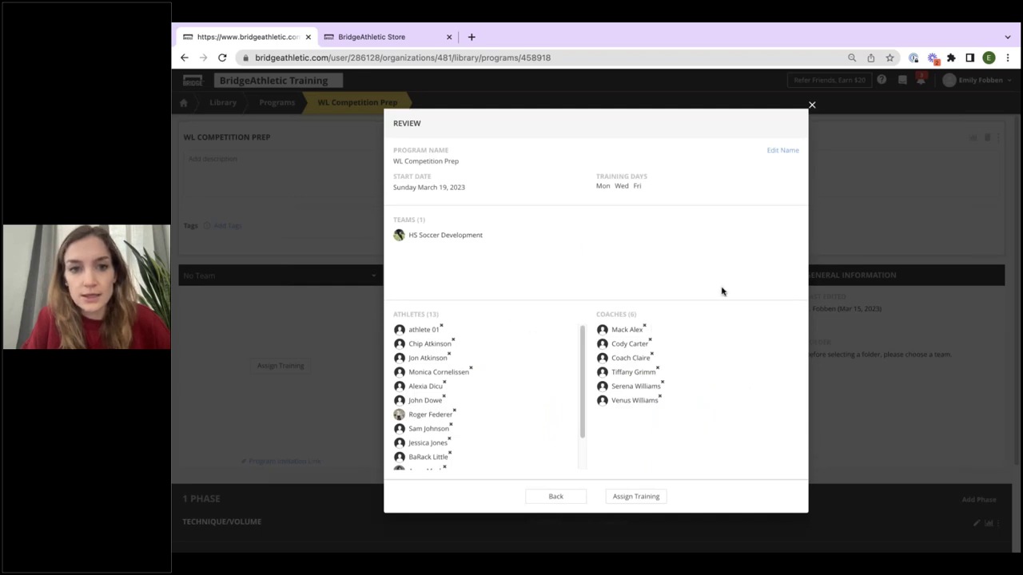
Assign the training immediately with email notifications, keeping the members' other programs active, and dismiss the confirmation.
click(663, 497)
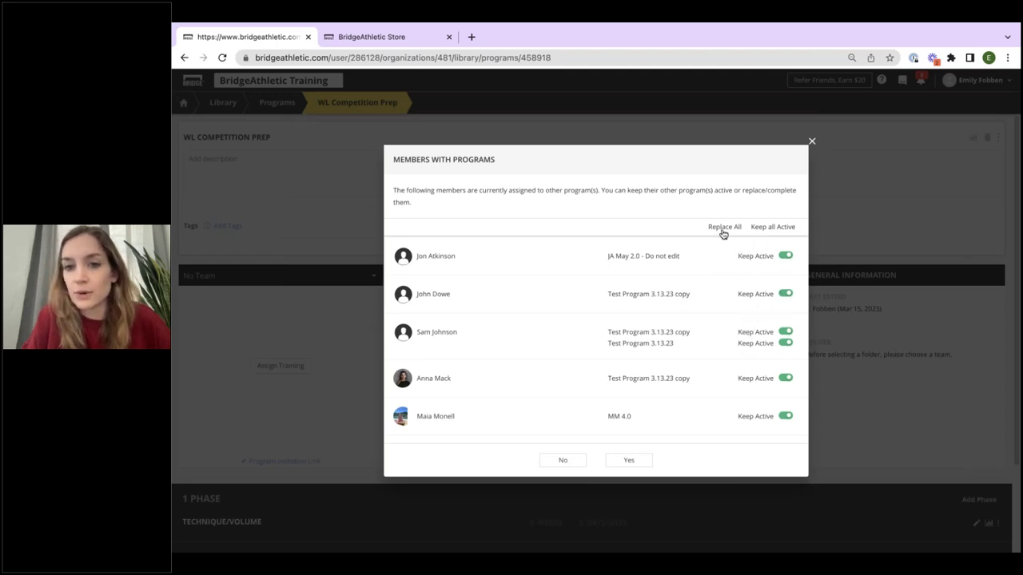
click(649, 462)
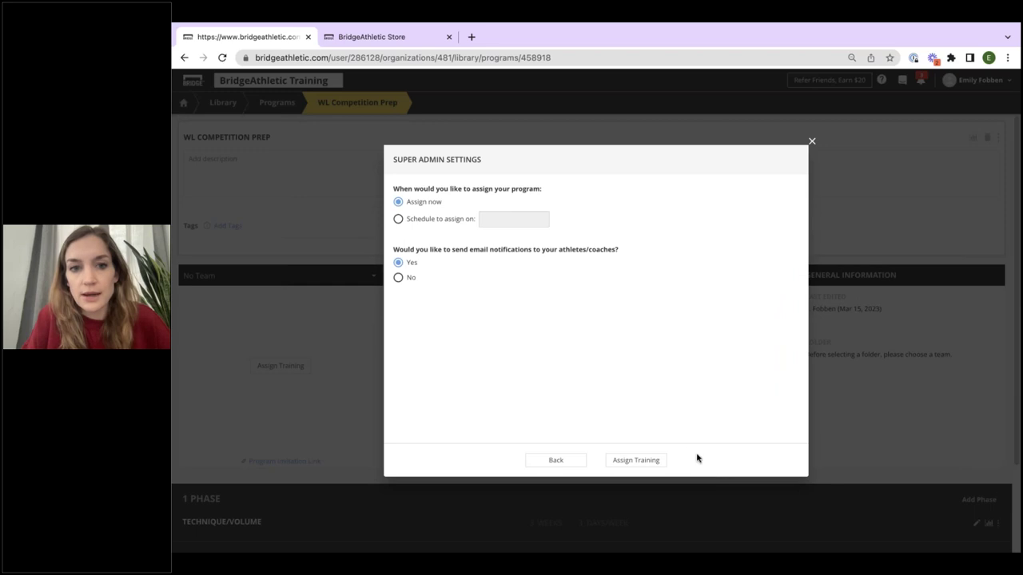
click(636, 460)
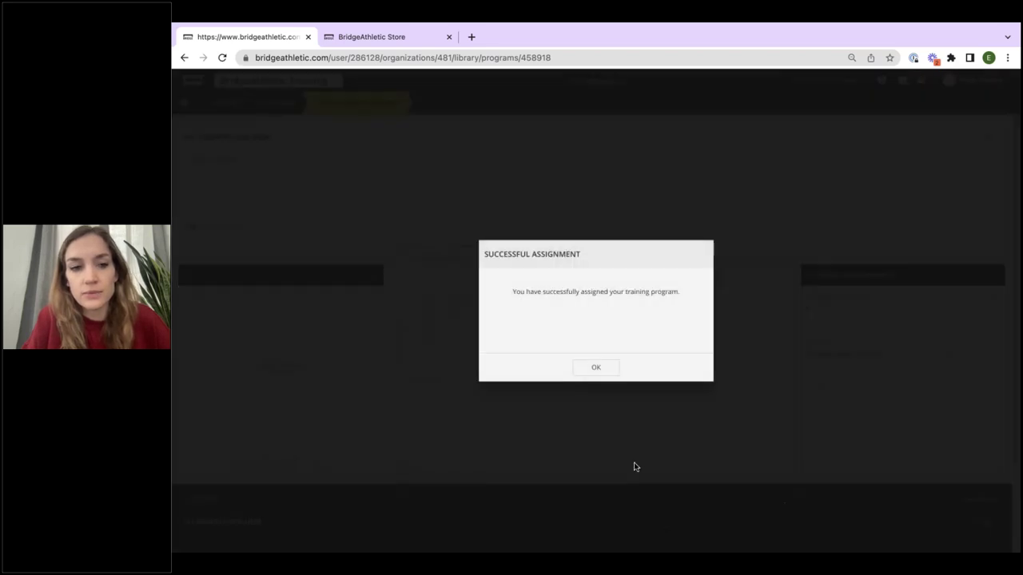
click(596, 362)
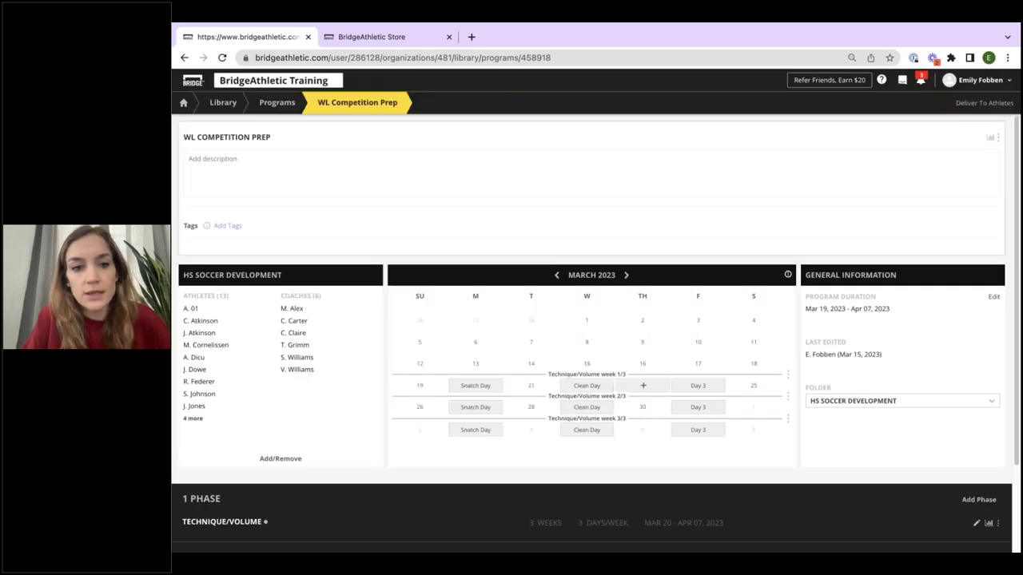
Try moving the week 1 Snatch Day to March 19 on the program calendar, and discard the change.
drag(475, 385, 436, 393)
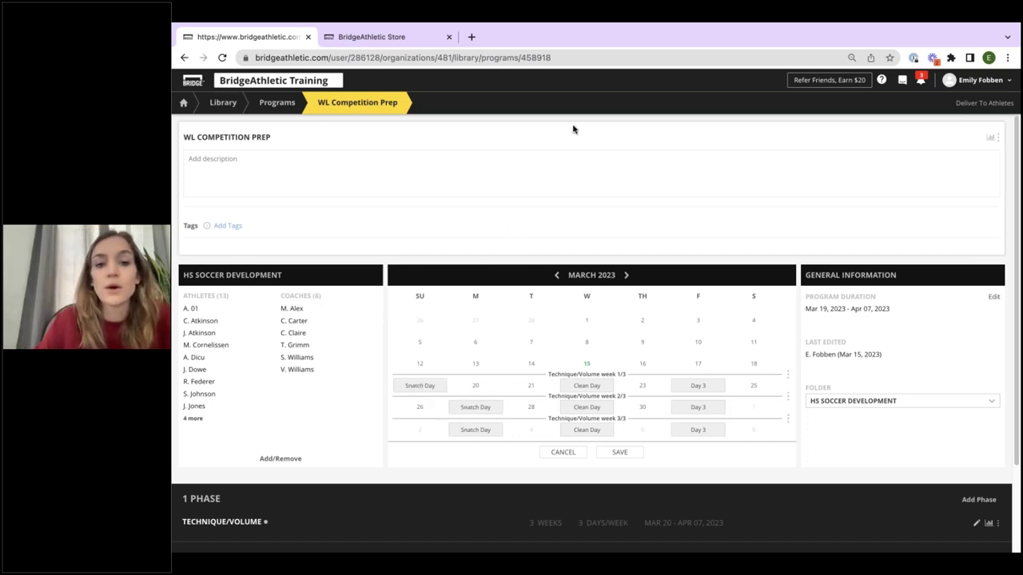
drag(410, 381, 496, 381)
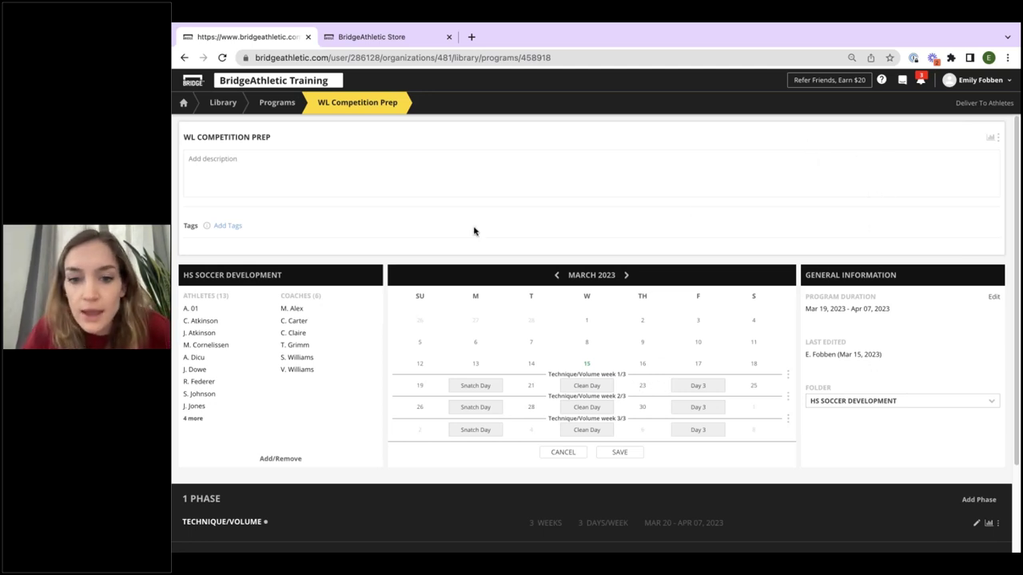
click(566, 453)
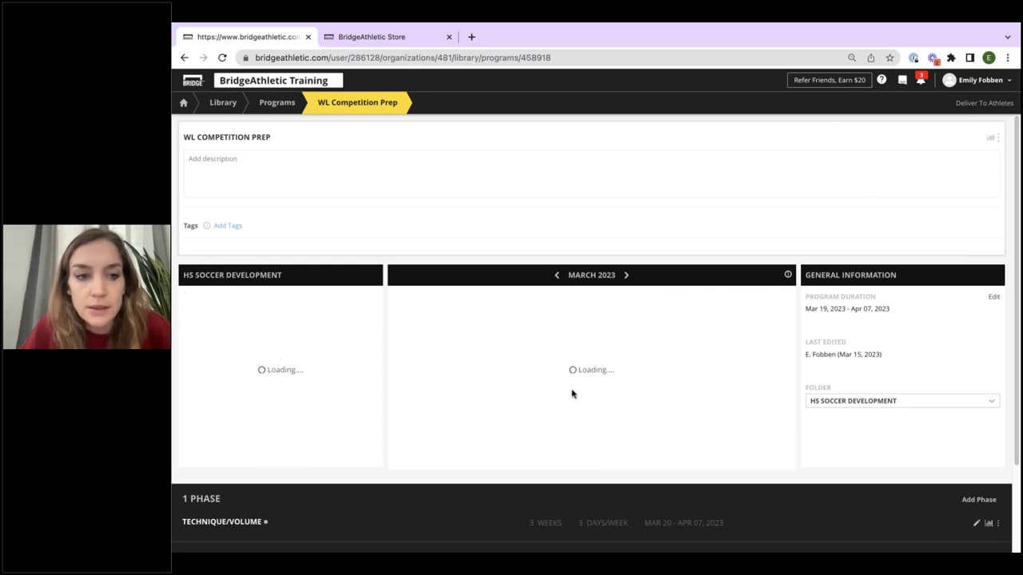
Clone the WL Competition Prep program.
click(997, 137)
mouse_move(961, 226)
click(926, 192)
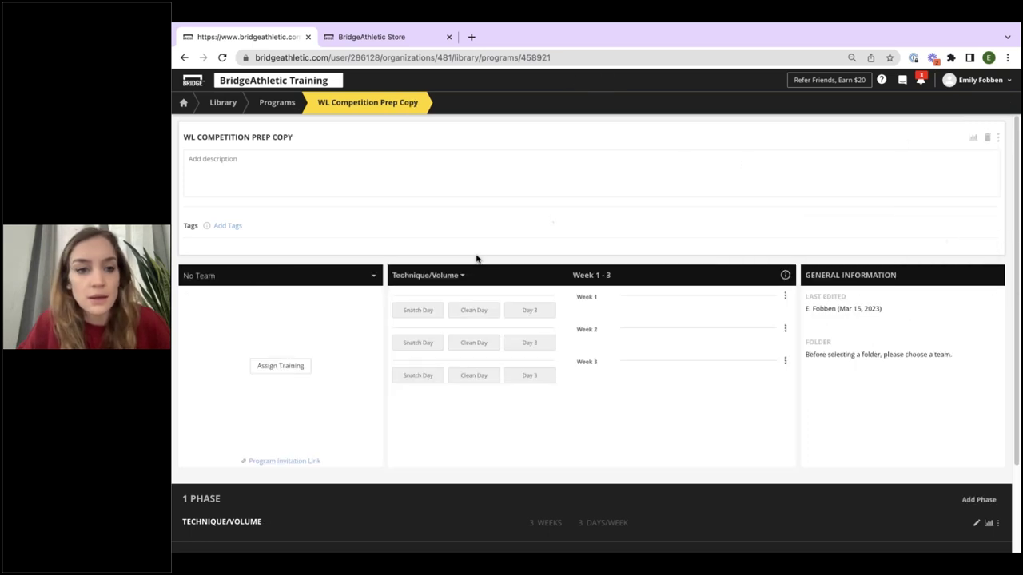
Start assigning the cloned program to HS Soccer Development, select all members and continue to the training schedule.
click(286, 369)
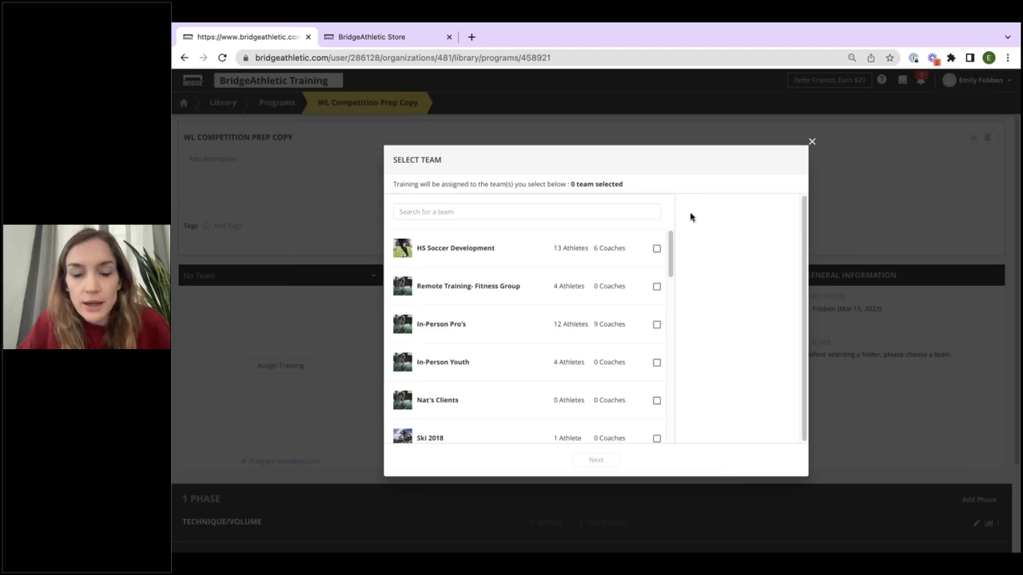
click(655, 249)
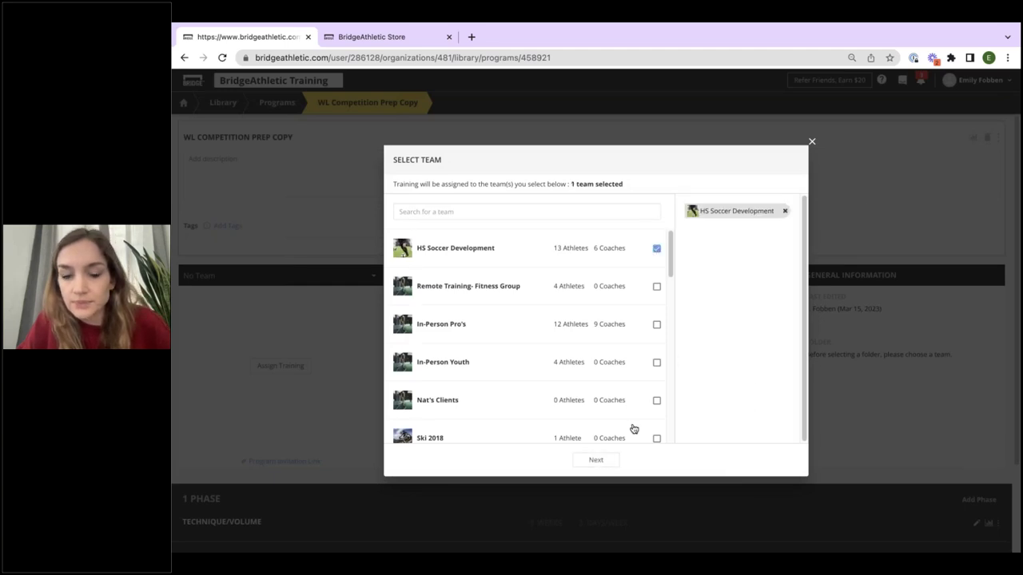
click(596, 460)
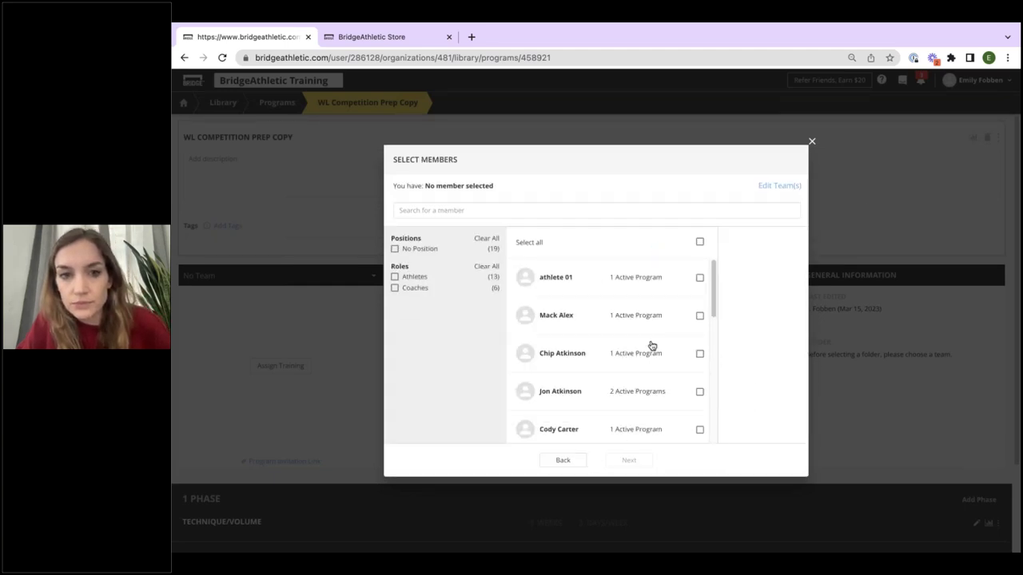
click(699, 278)
click(699, 242)
click(630, 460)
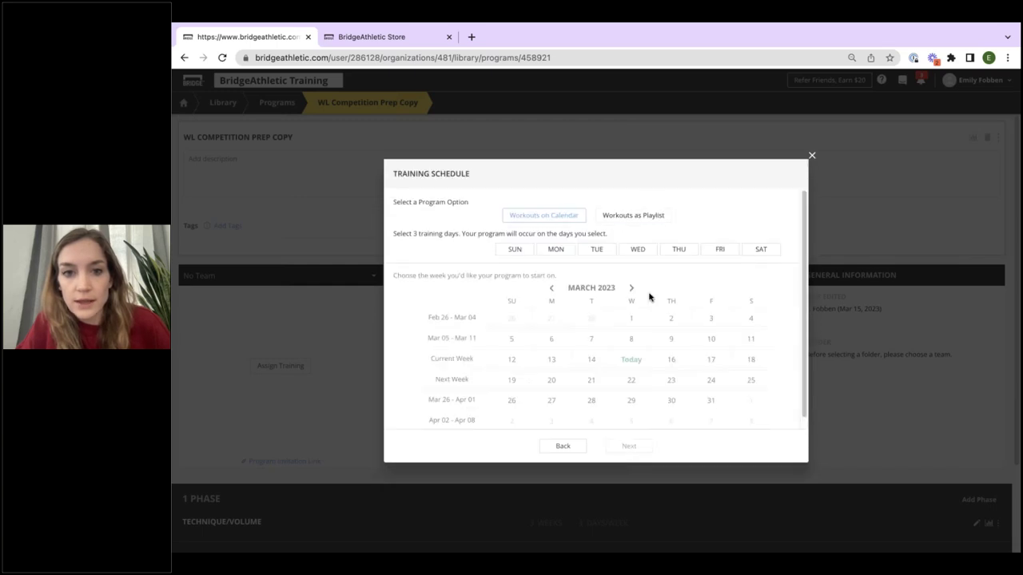
Assign the cloned program as a workout playlist immediately, with email notifications and the members' other programs kept active.
click(631, 219)
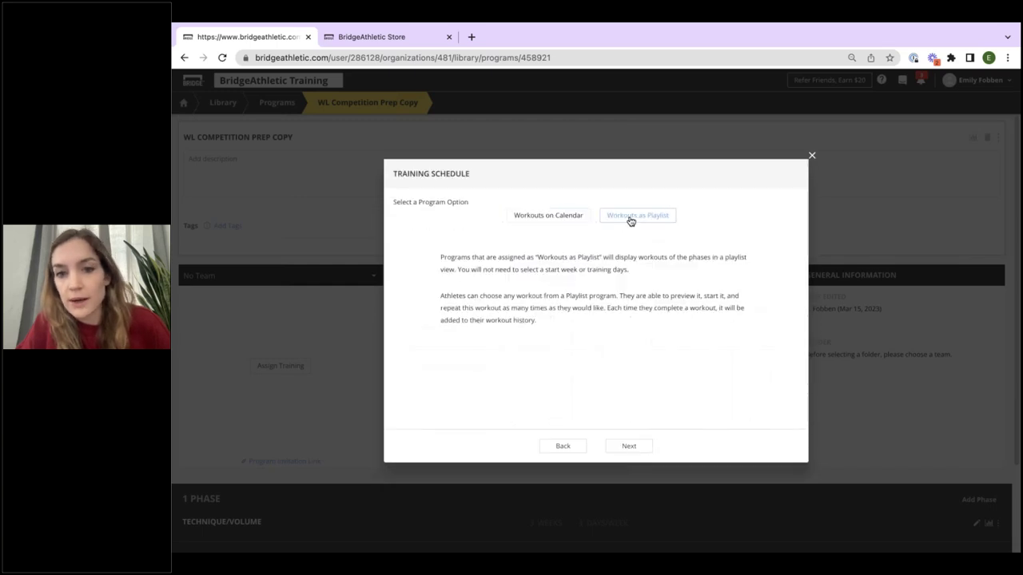
click(626, 448)
click(630, 497)
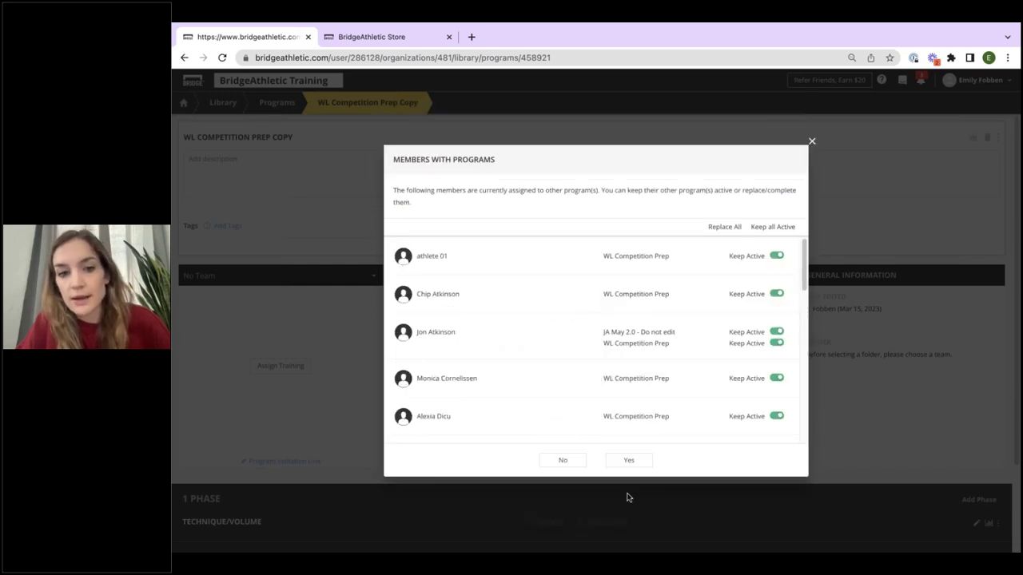
scroll(667, 392, down, 10)
click(642, 465)
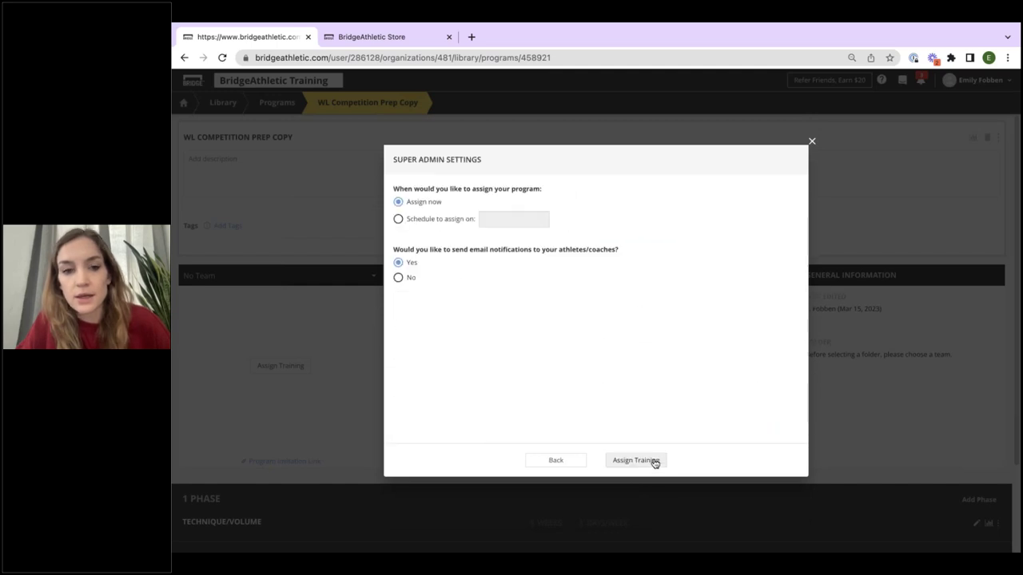
click(636, 460)
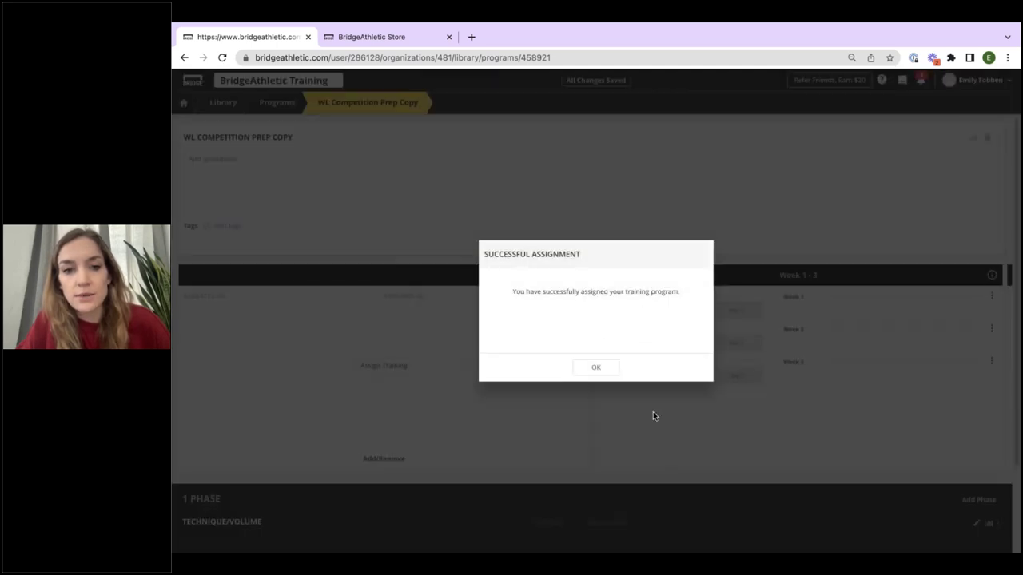
click(601, 370)
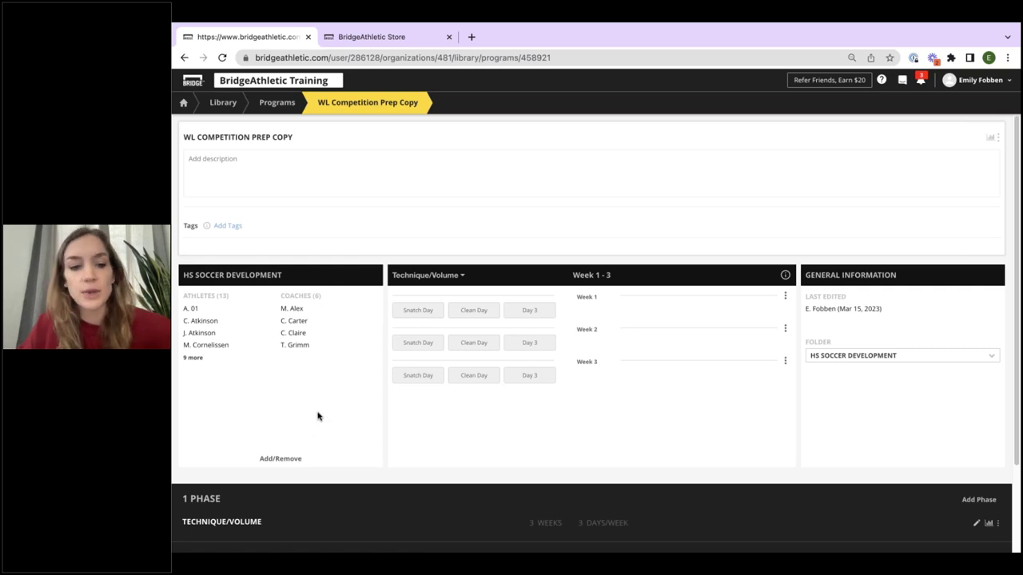
scroll(321, 400, down, 2)
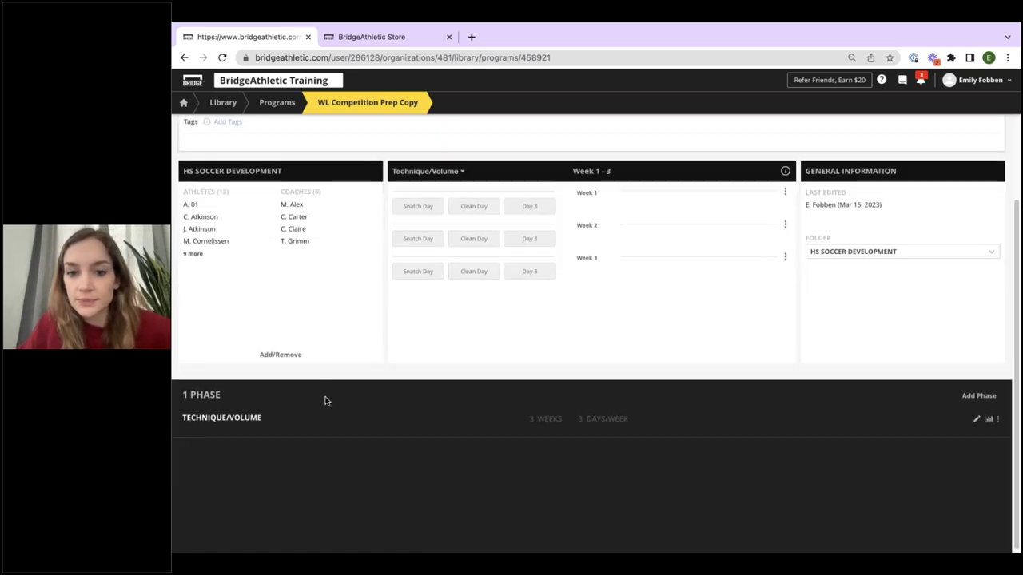
scroll(324, 401, up, 2)
scroll(331, 401, down, 2)
scroll(332, 403, up, 2)
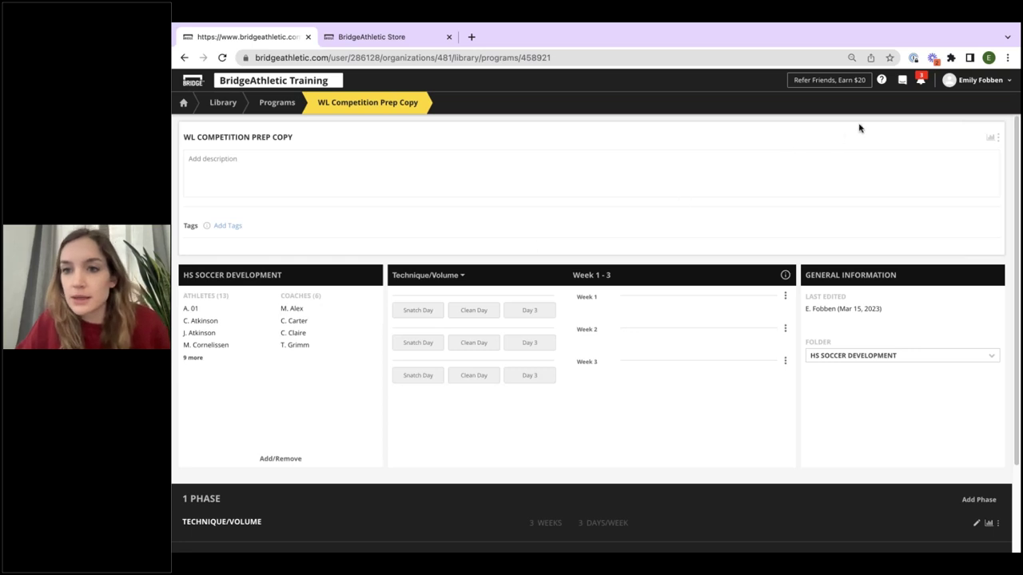
click(997, 137)
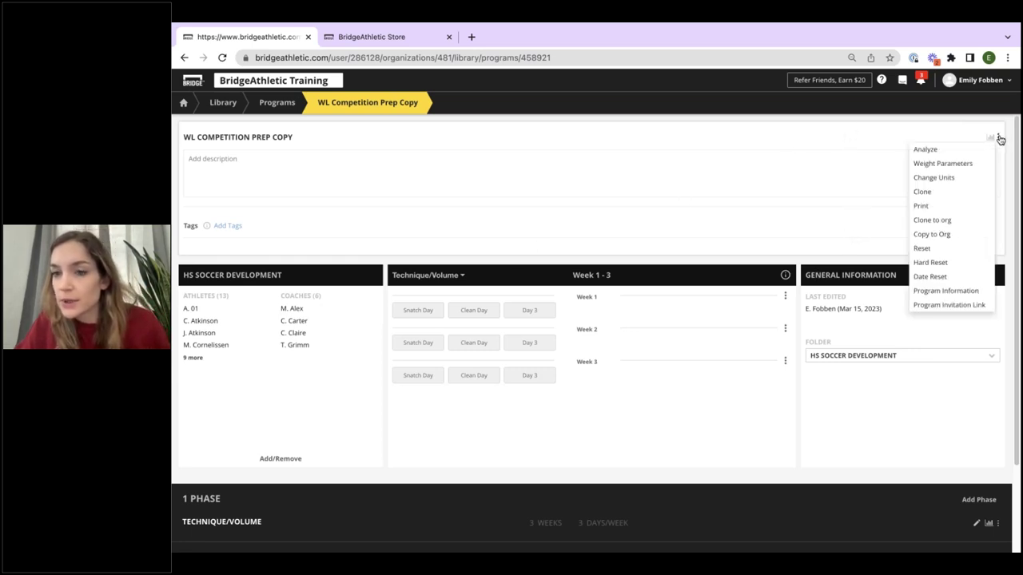
click(999, 139)
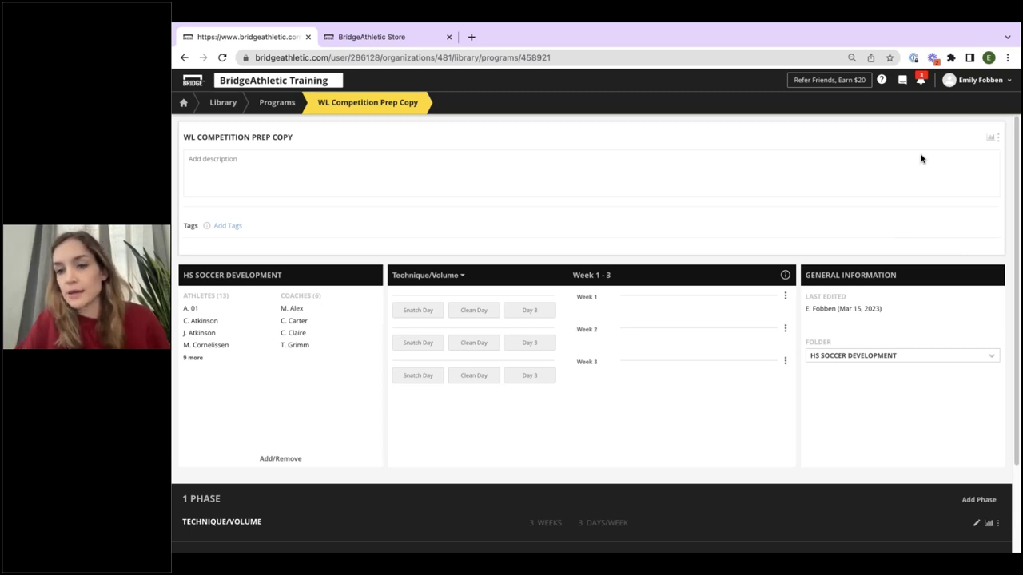
click(997, 138)
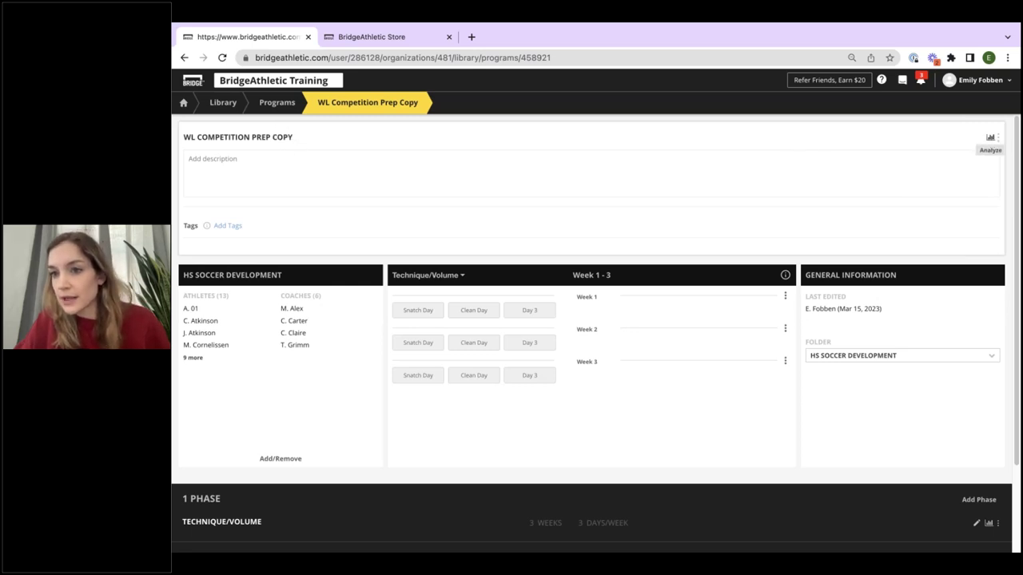
Examine the cloned program's volume, intensity and load analysis, and close it.
click(990, 138)
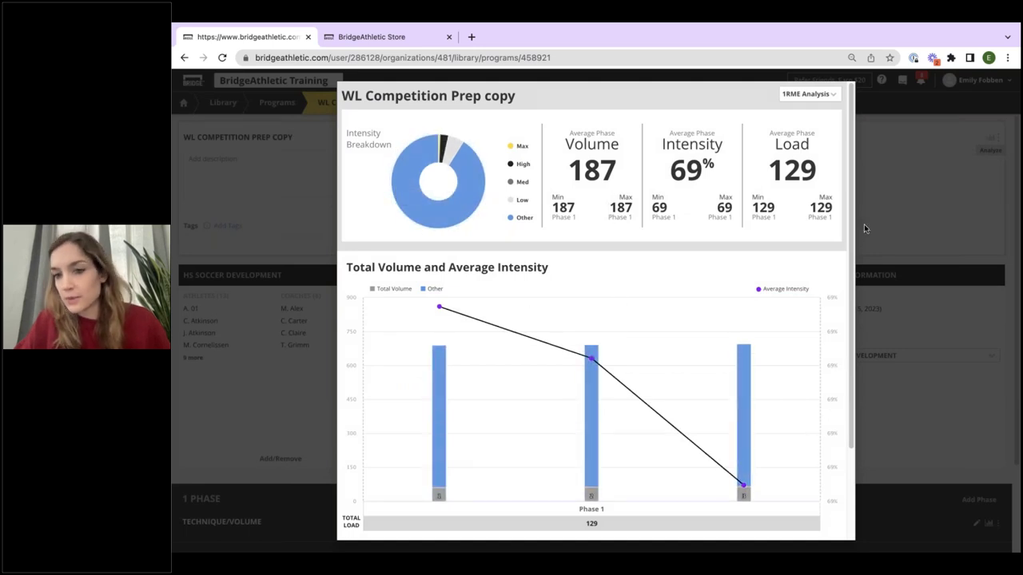
scroll(794, 214, down, 1)
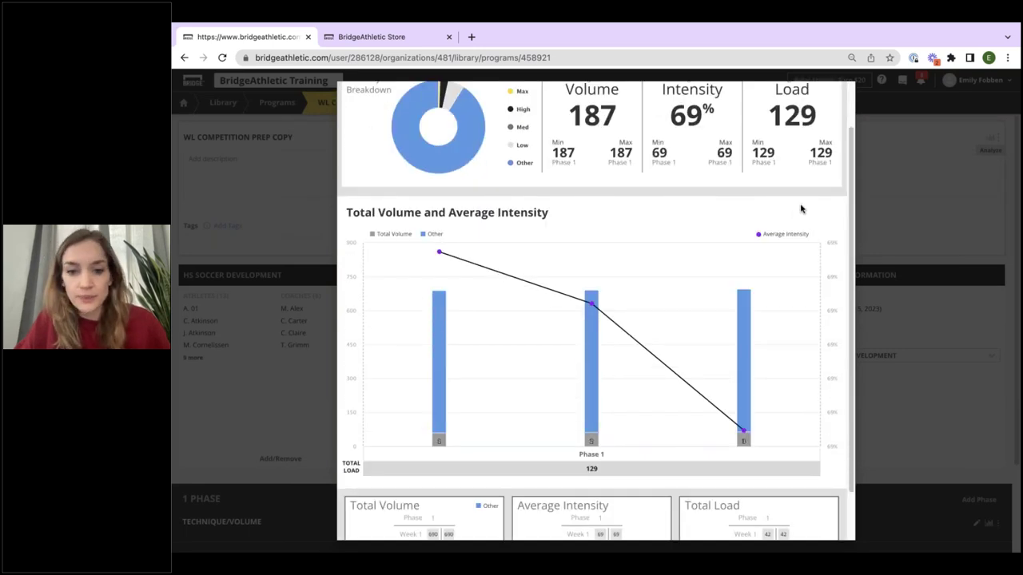
scroll(801, 208, down, 1)
scroll(799, 209, up, 3)
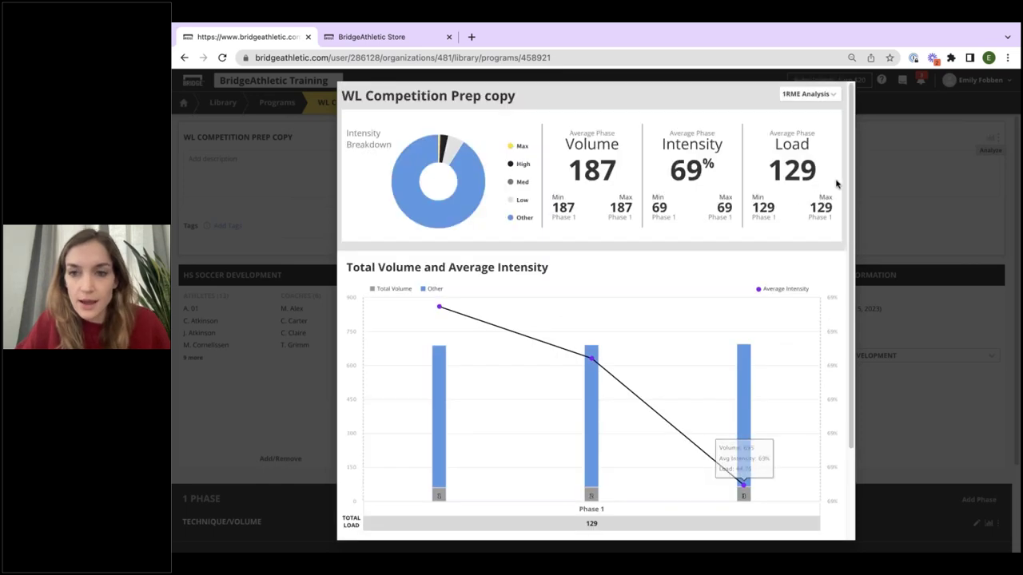
click(981, 146)
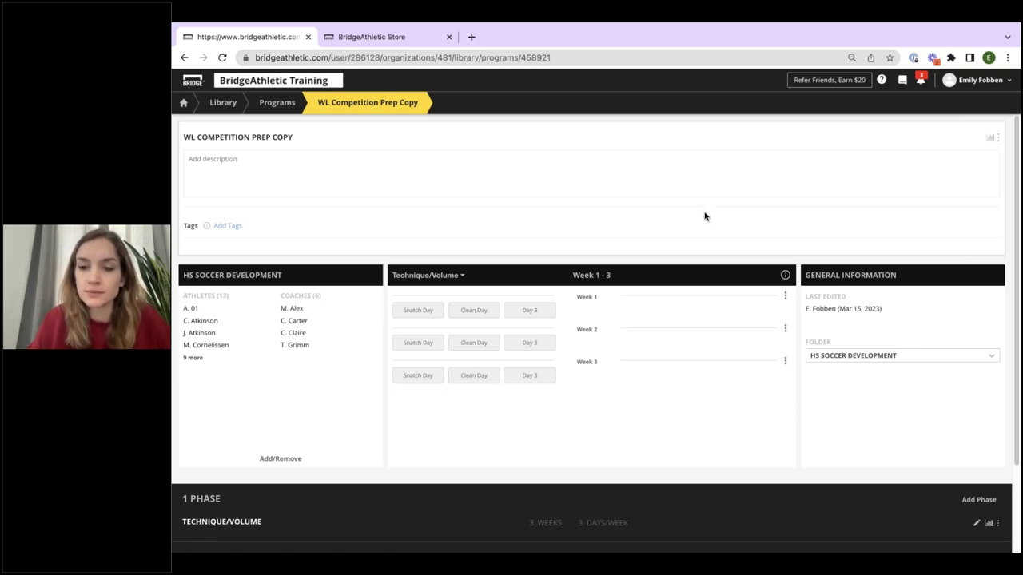
Return to the library's program list and open the original WL Competition Prep program to view its calendar and phase.
click(219, 105)
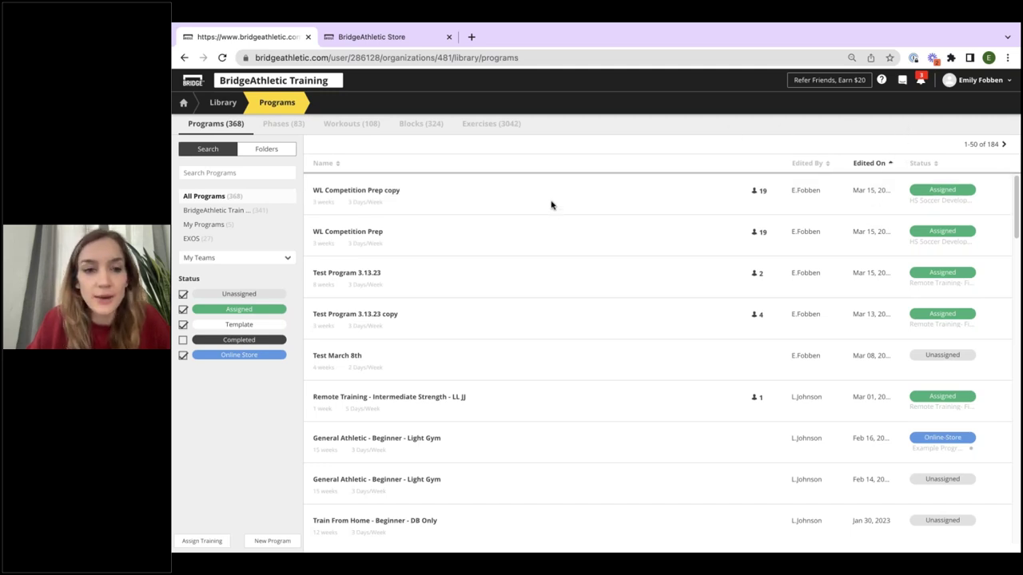
click(480, 239)
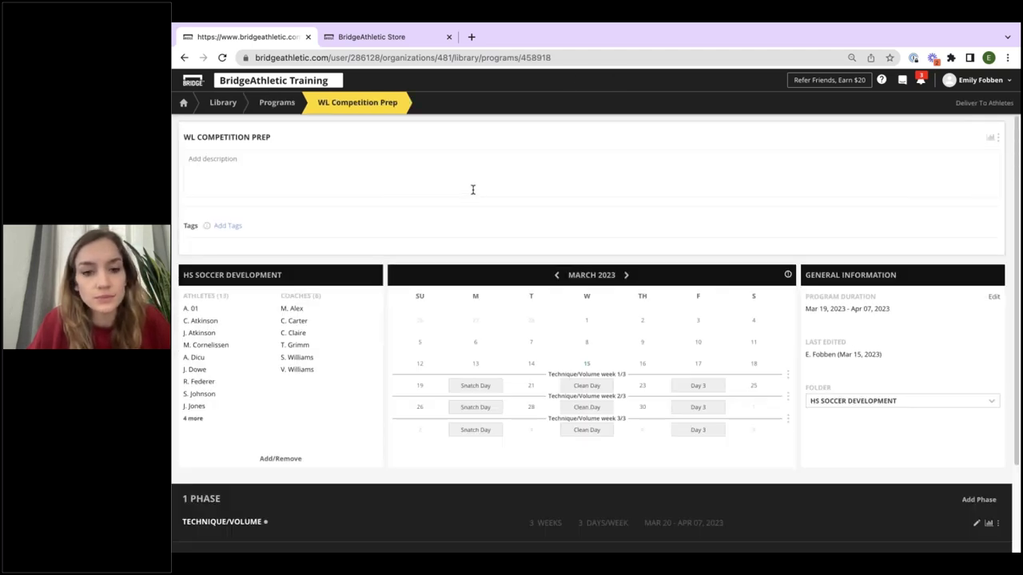
scroll(473, 181, down, 2)
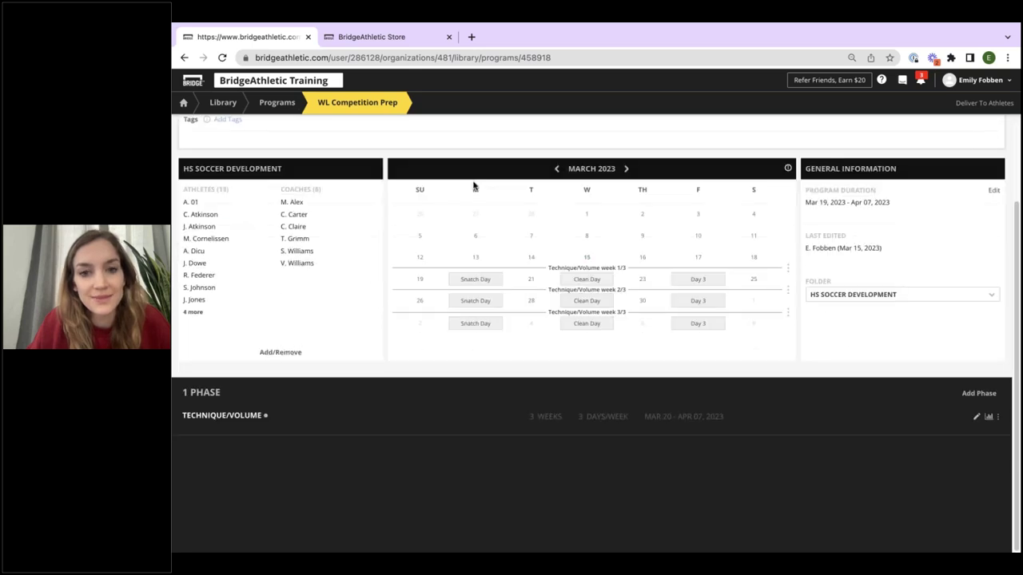
Return to the library's program list and open the Technique/Volume phase of the WL Competition Prep copy program.
scroll(473, 185, up, 1)
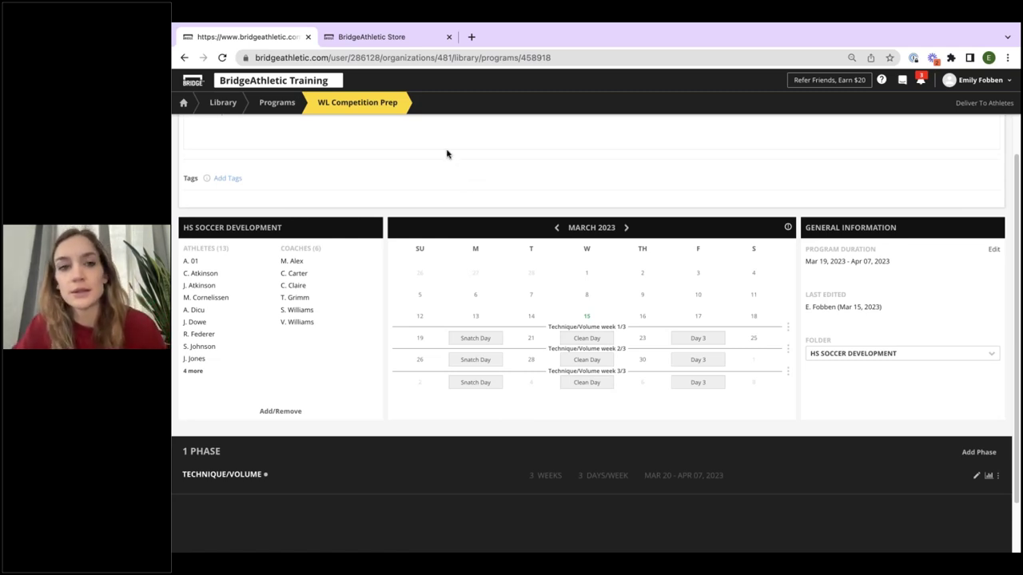
click(278, 109)
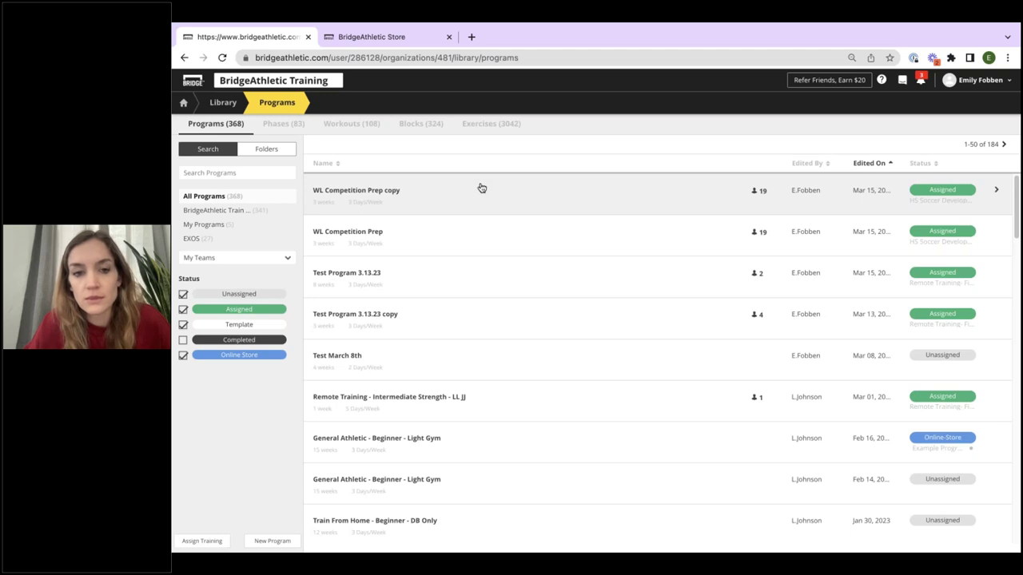
click(483, 193)
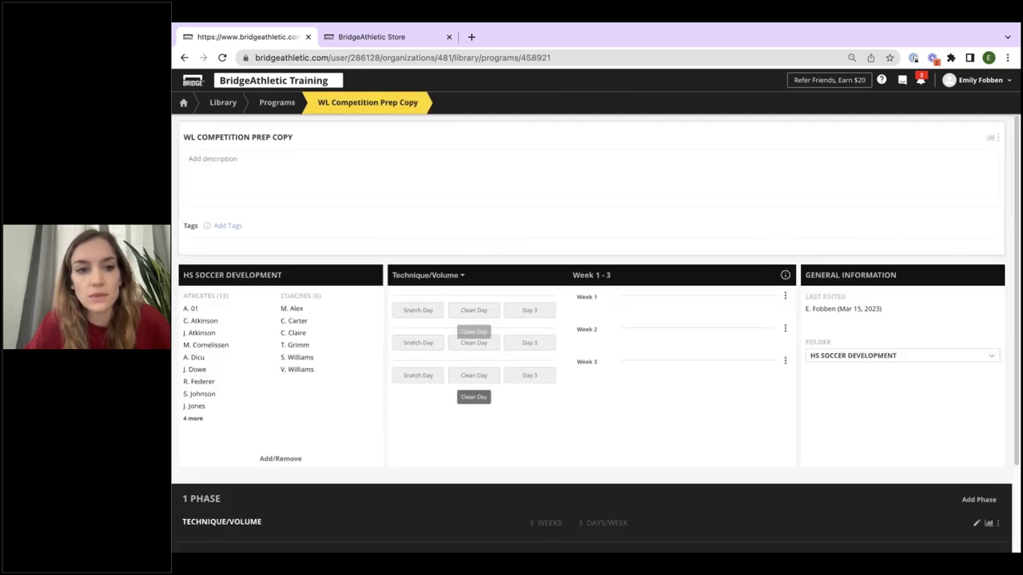
scroll(552, 498, down, 1)
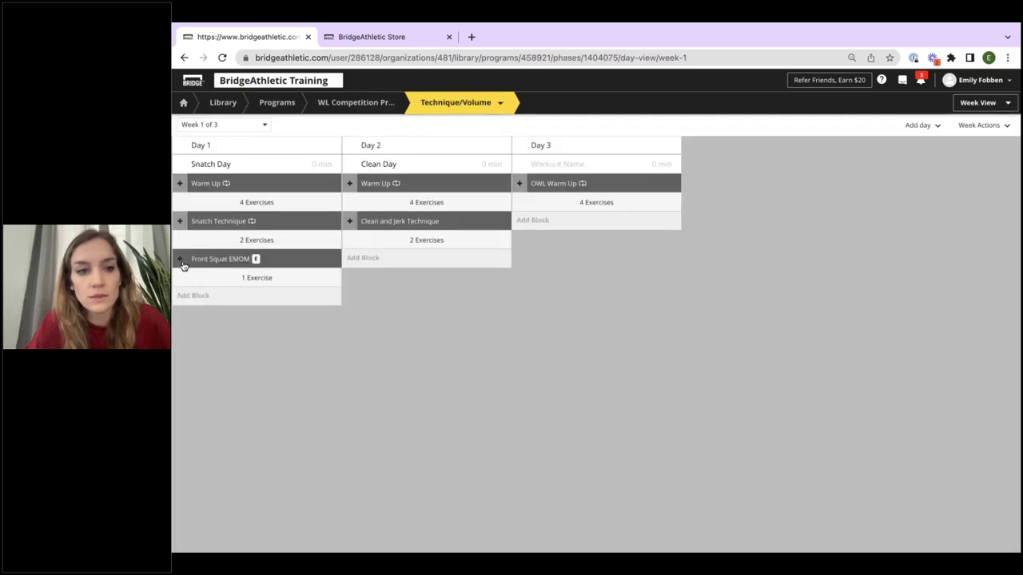
Open the Front Squat - Barbell exercise in Day 1's Front Squat EMOM block and view the %Diff effort guide.
click(180, 261)
click(233, 298)
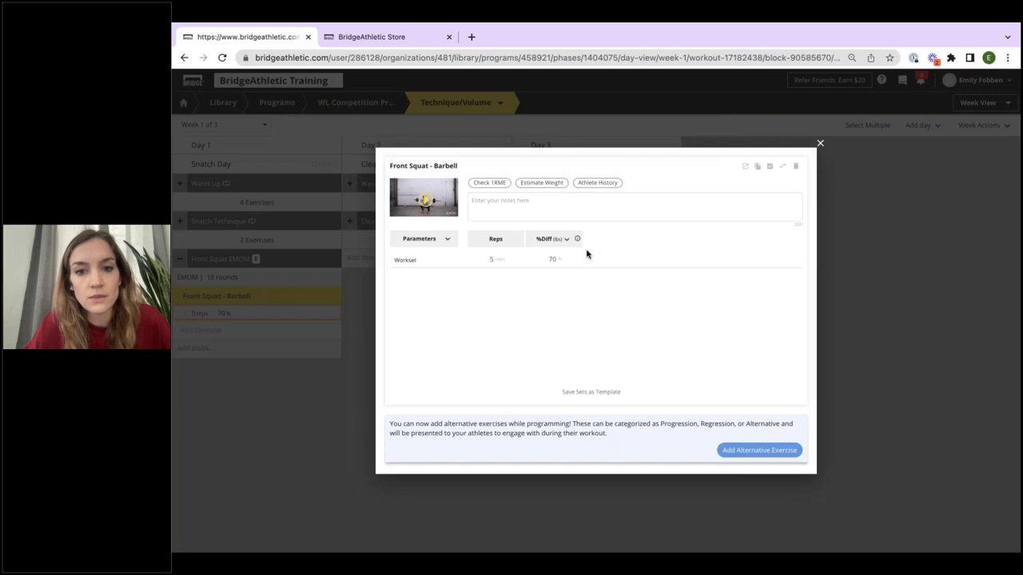
mouse_move(576, 241)
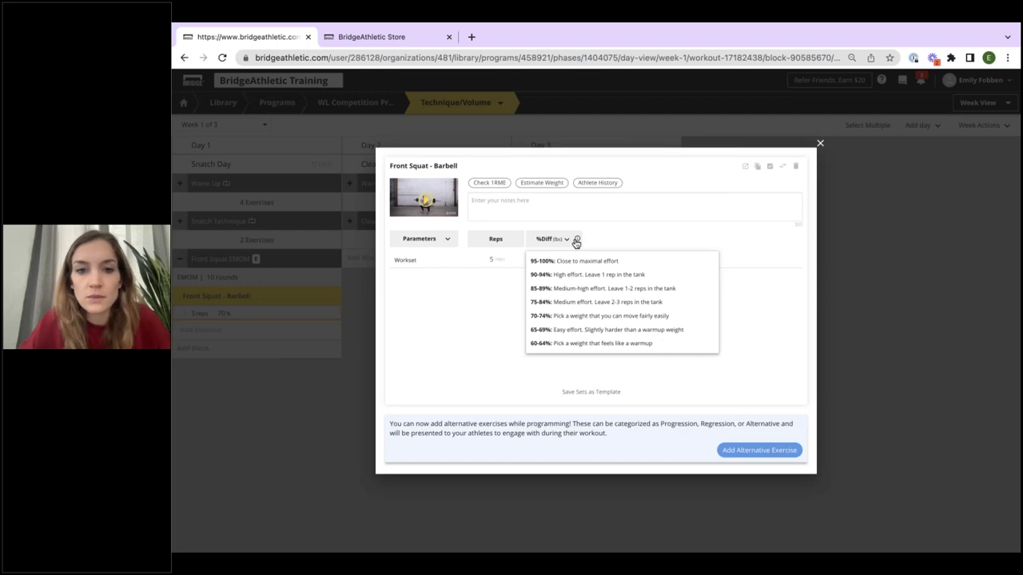
Examine the estimated Front Squat - Barbell weights for all selected athletes and coaches, and return to the exercise details.
click(555, 184)
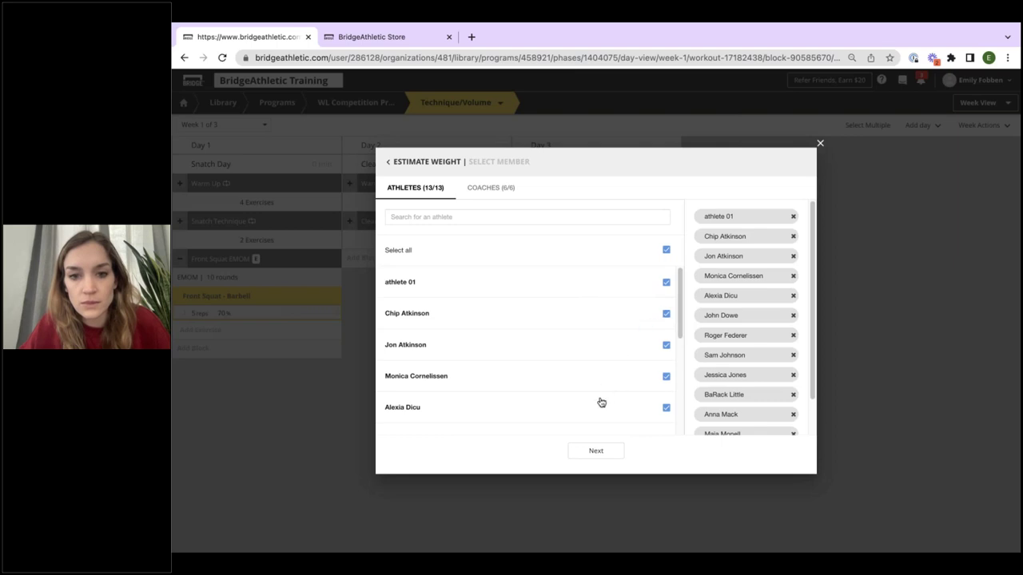
click(590, 452)
scroll(639, 325, down, 1)
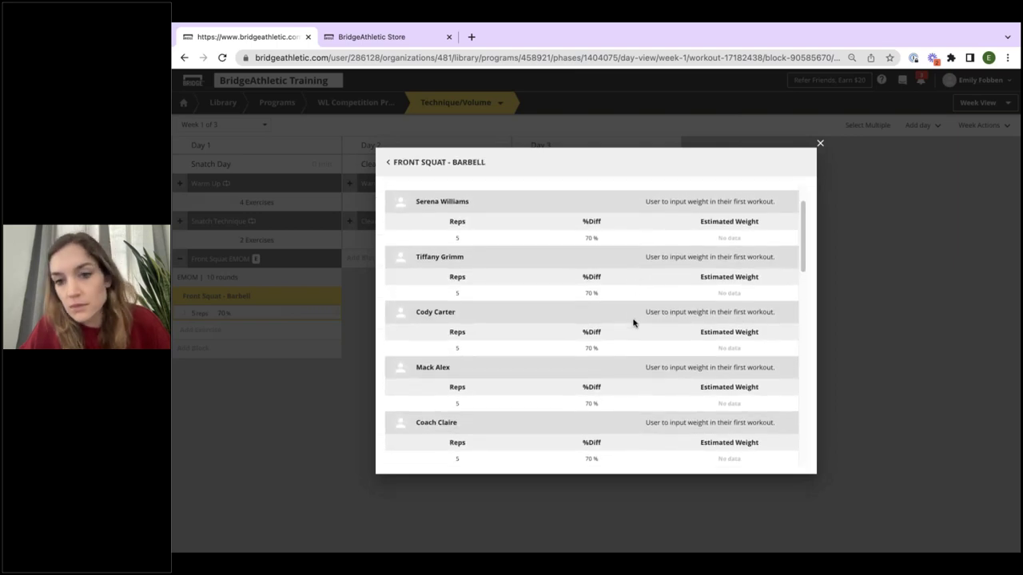
scroll(633, 323, up, 1)
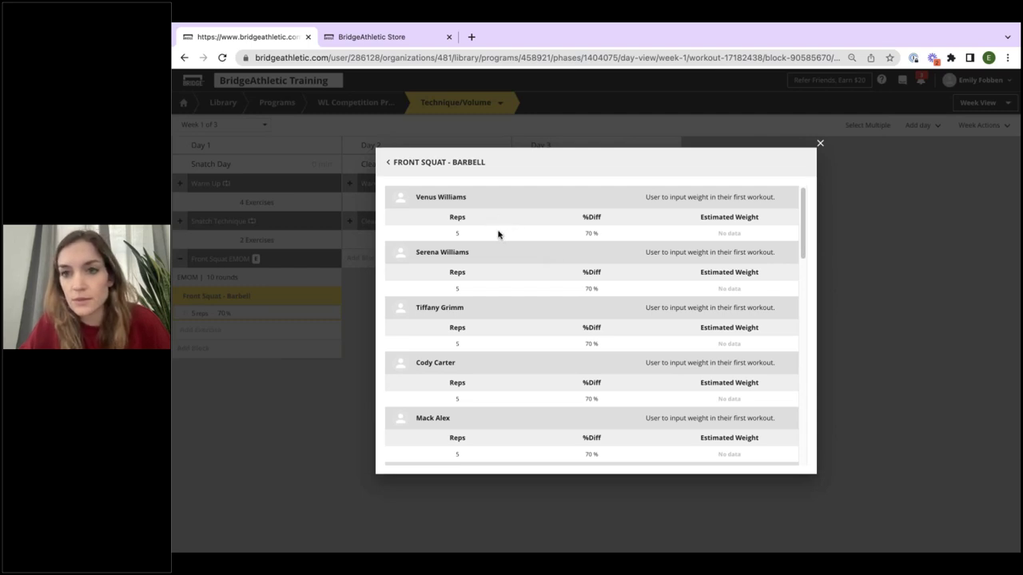
scroll(487, 236, down, 1)
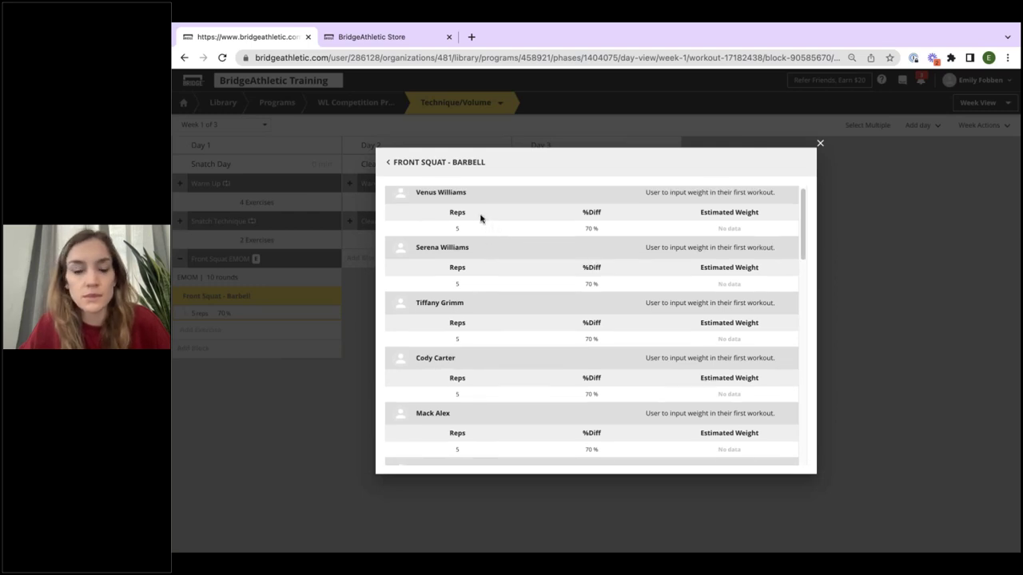
click(390, 165)
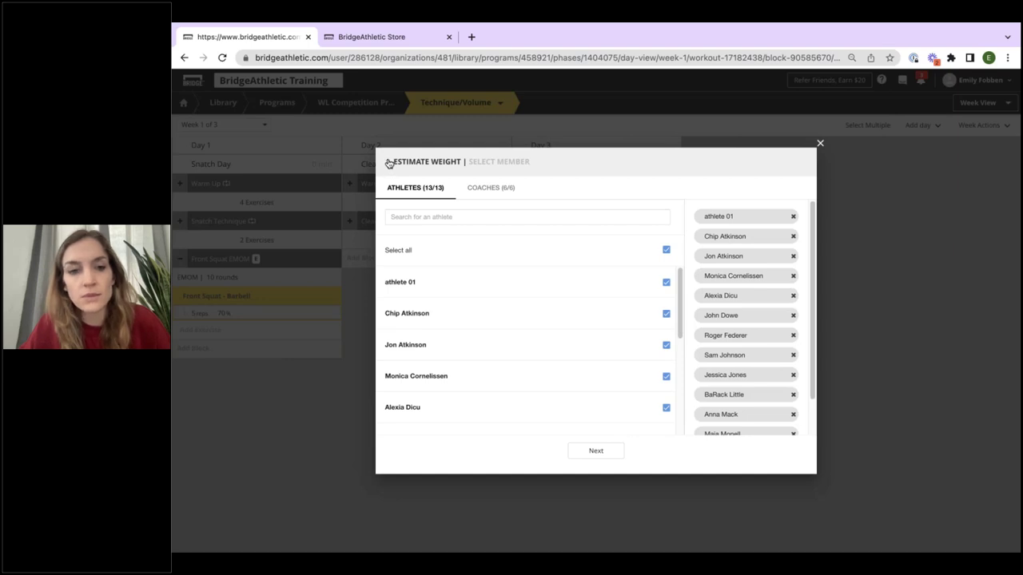
click(389, 165)
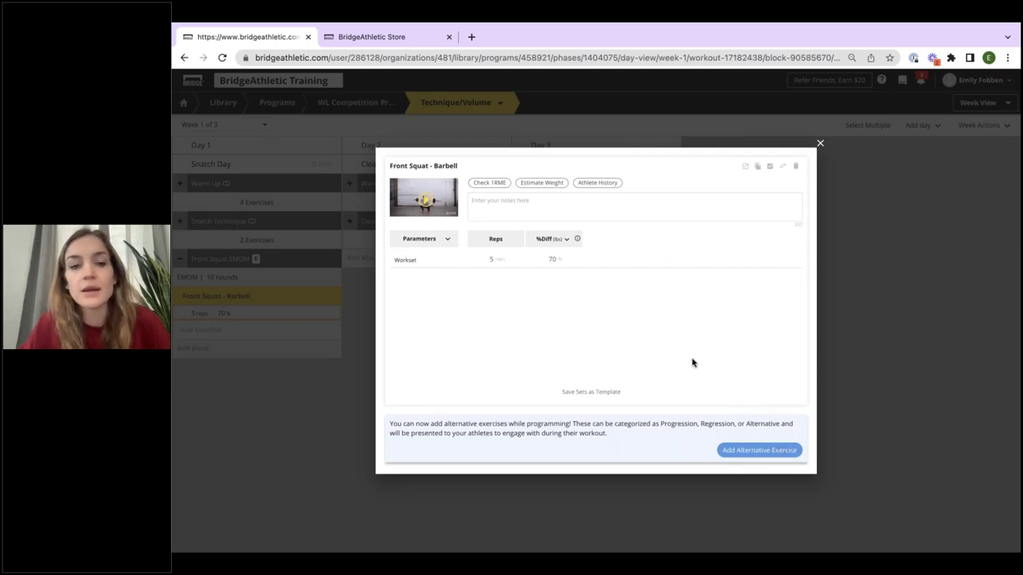
Add Goblet Squat - Kettlebell as an alternative exercise for Front Squat - Barbell, review it and close the exercise details.
click(752, 452)
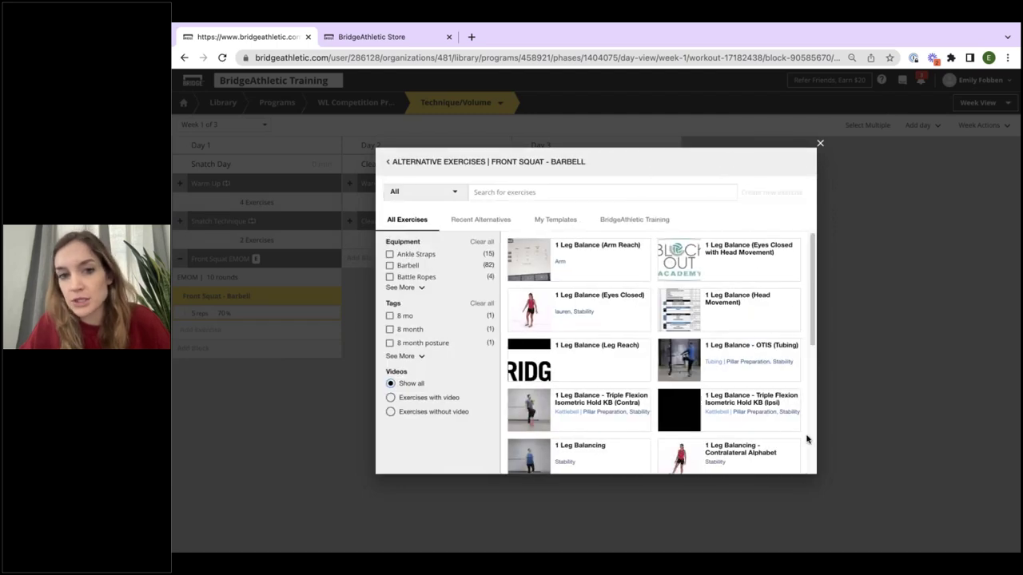
text(goblet squat)
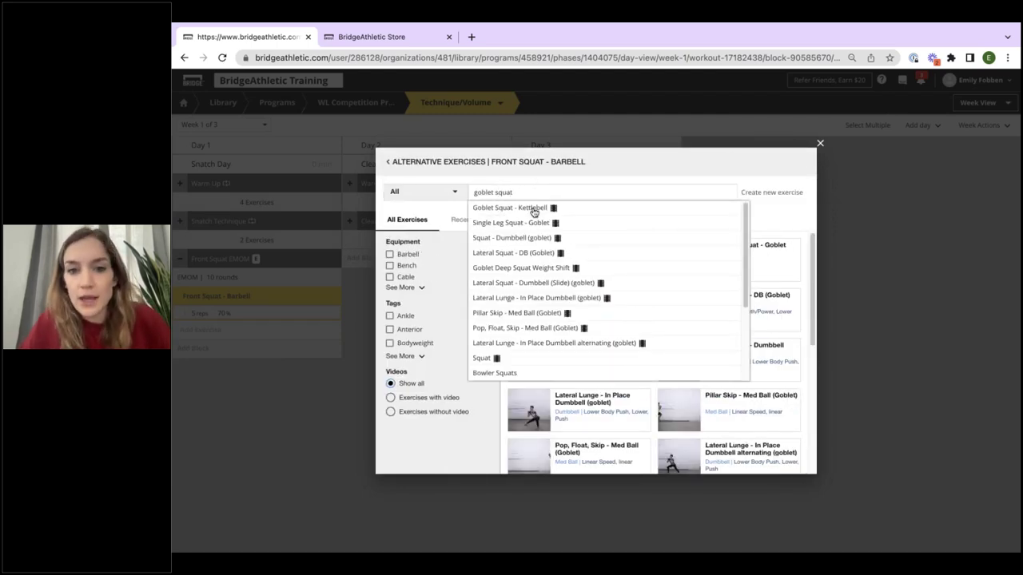
click(534, 210)
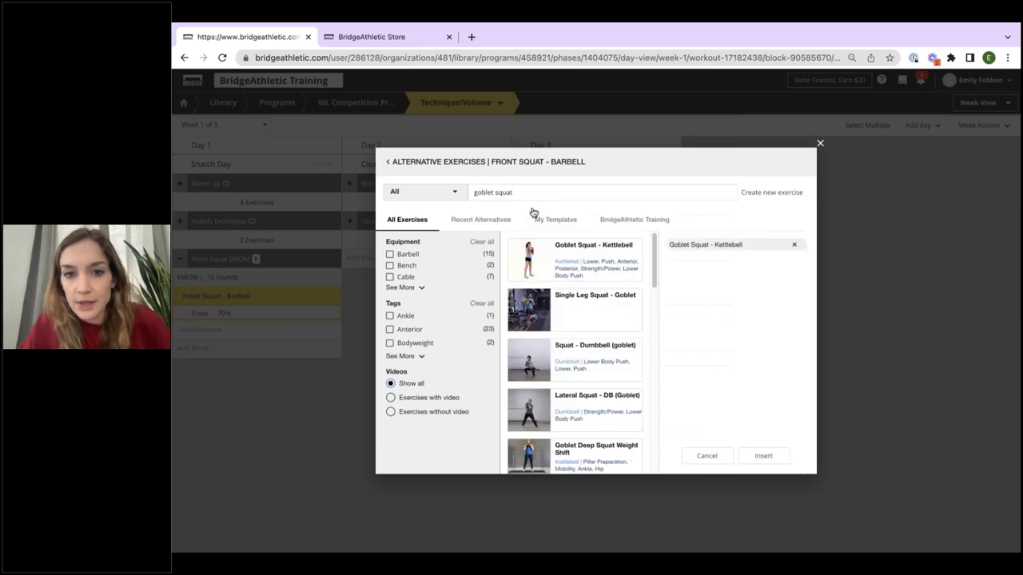
click(763, 456)
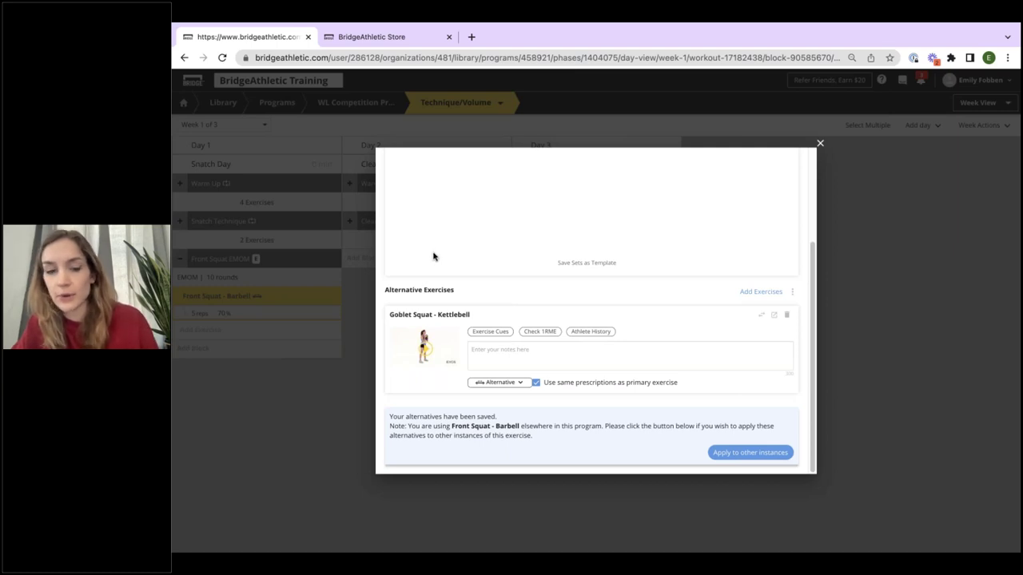
scroll(691, 385, up, 2)
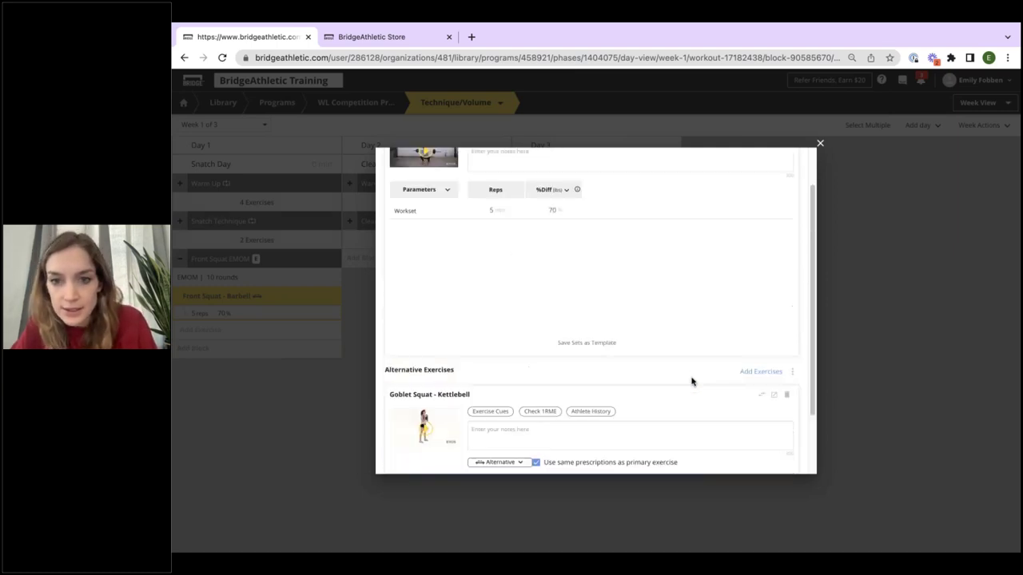
scroll(719, 367, down, 1)
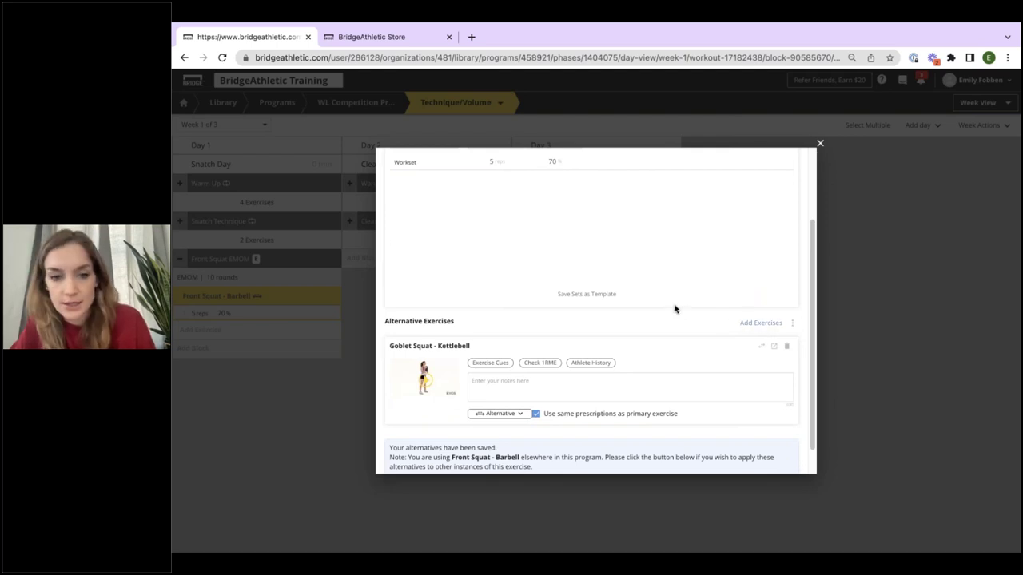
scroll(607, 265, up, 4)
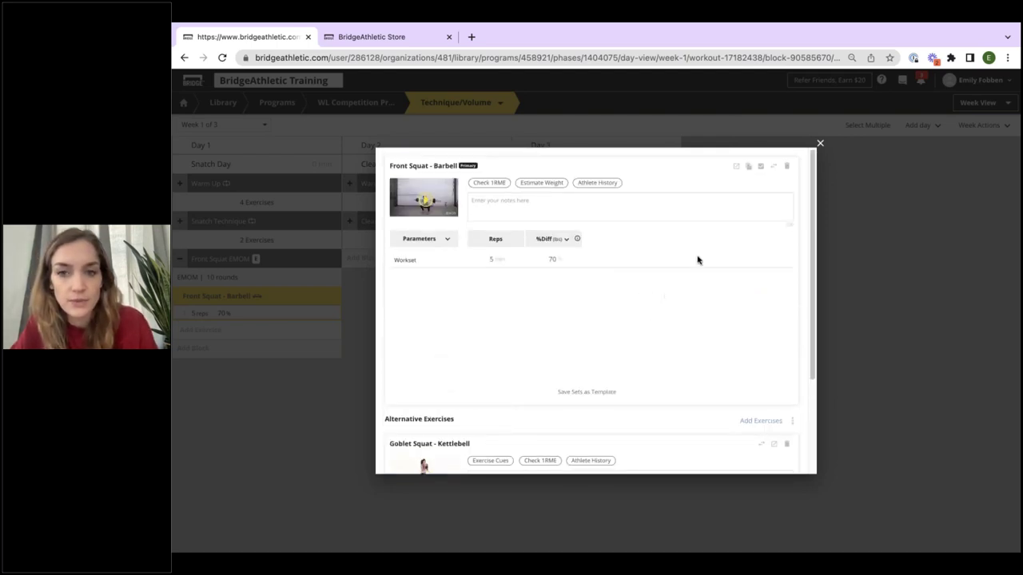
click(311, 393)
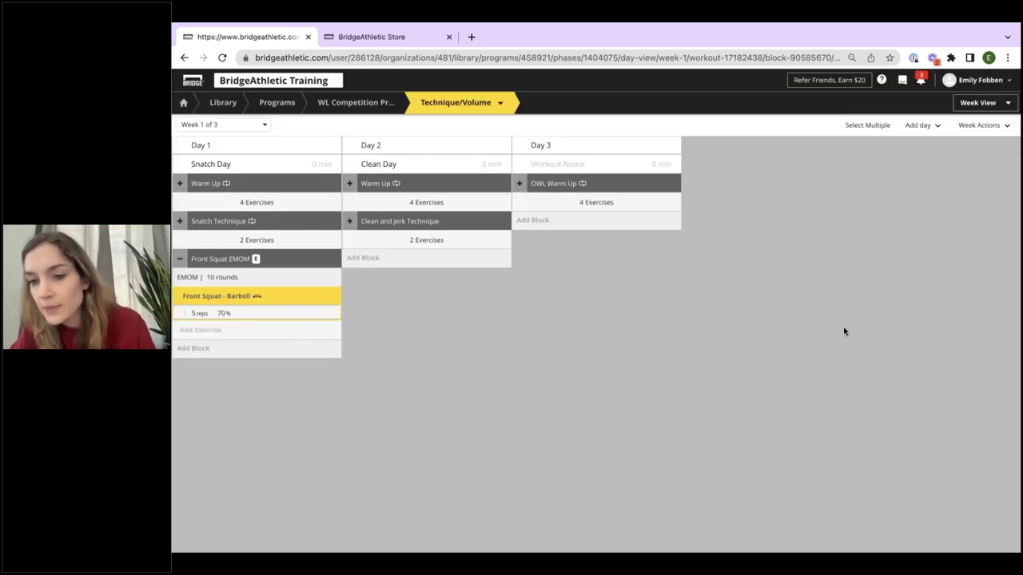
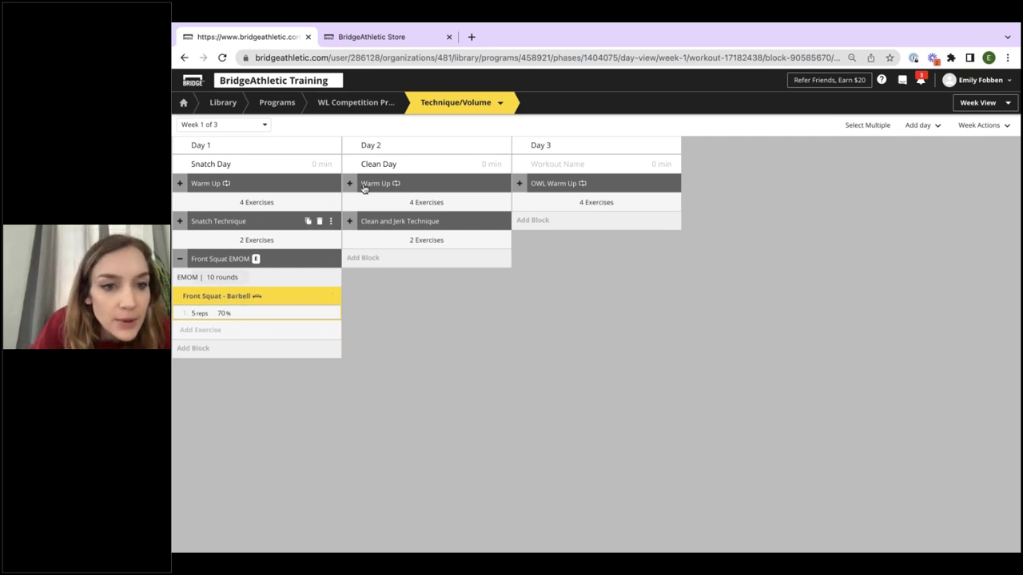
Expand the Clean and Jerk Technique block on Day 2, view its block options and close them.
click(349, 224)
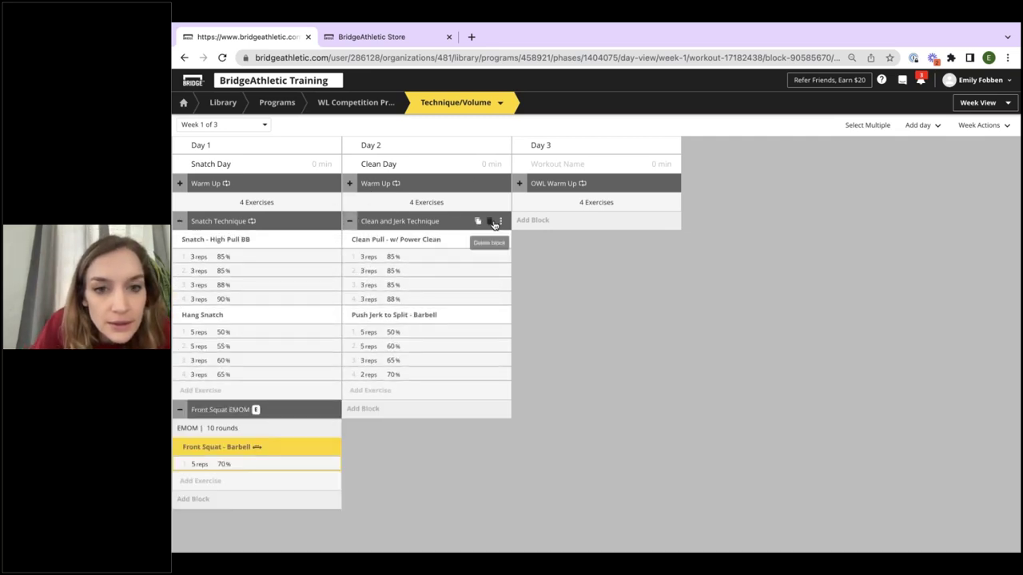
click(498, 222)
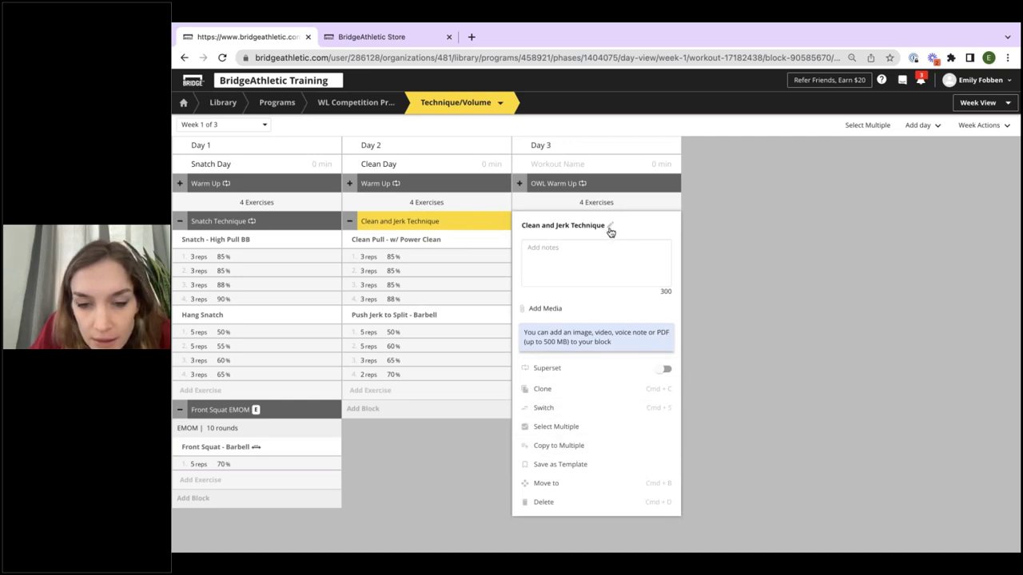
click(695, 320)
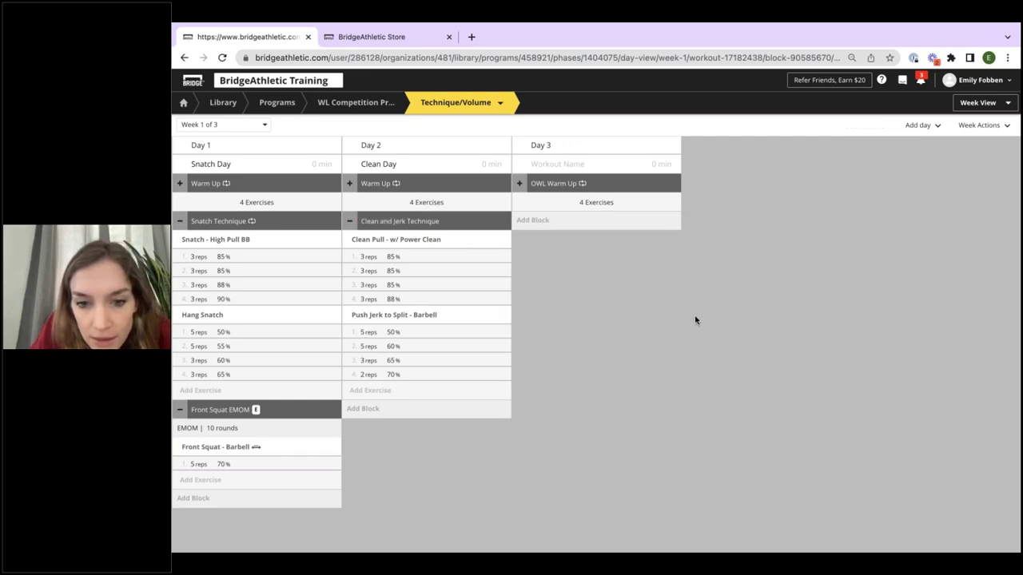
Browse the personal block templates for Day 2, preview the Clean and Jerk Technique block, and close the block search without inserting anything.
click(363, 409)
click(381, 441)
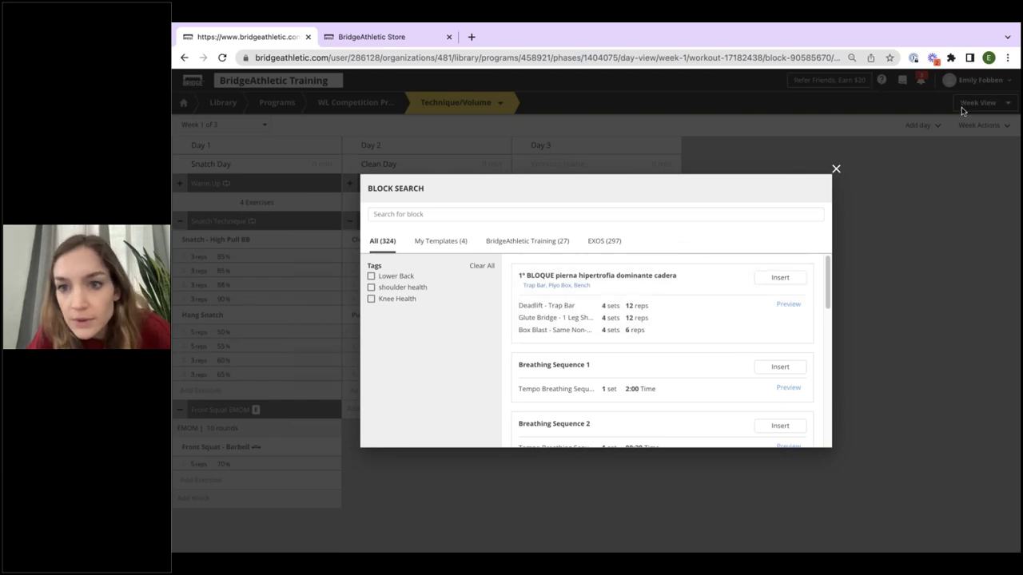
click(440, 241)
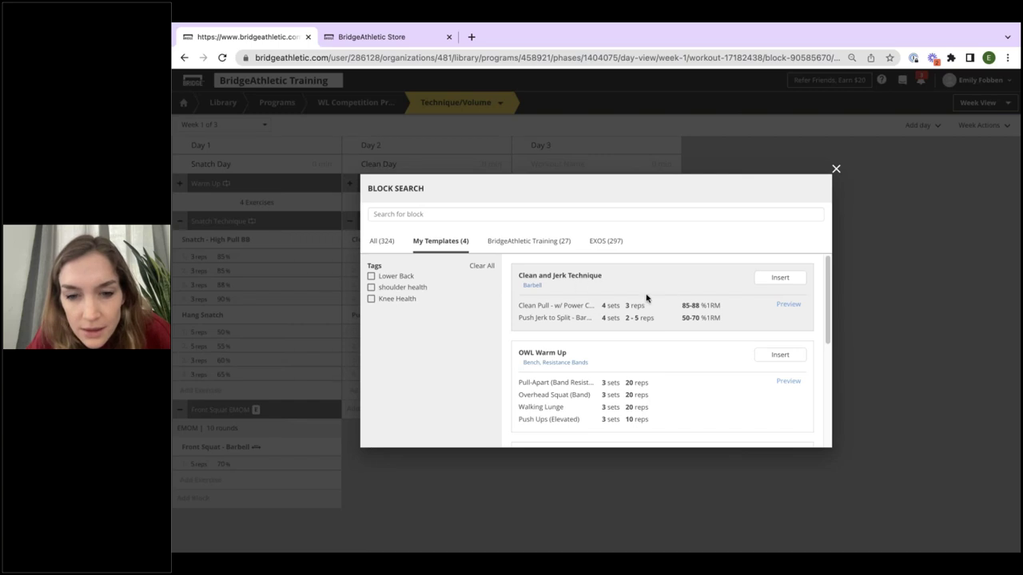
scroll(698, 312, down, 5)
scroll(699, 311, up, 5)
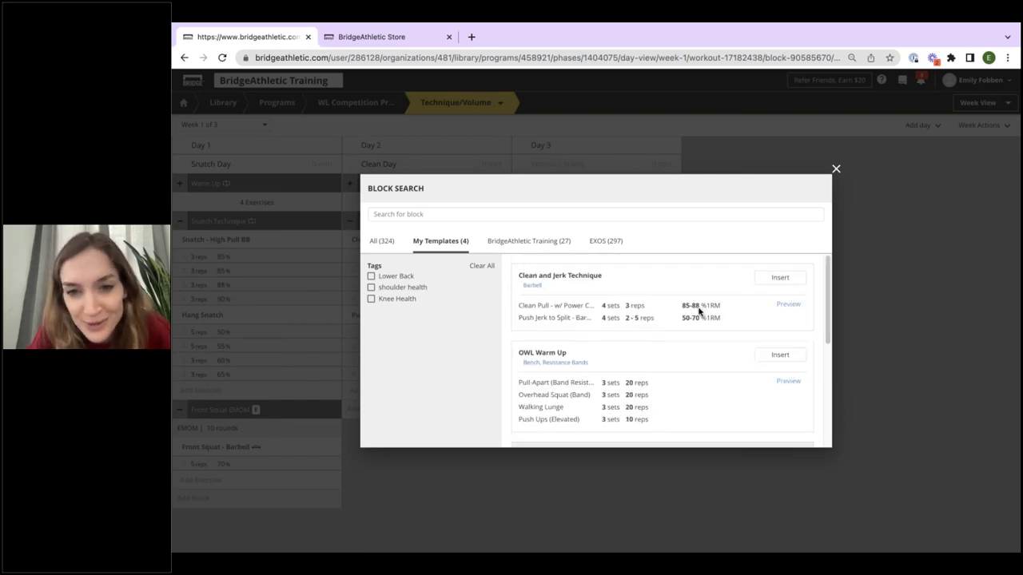
click(780, 304)
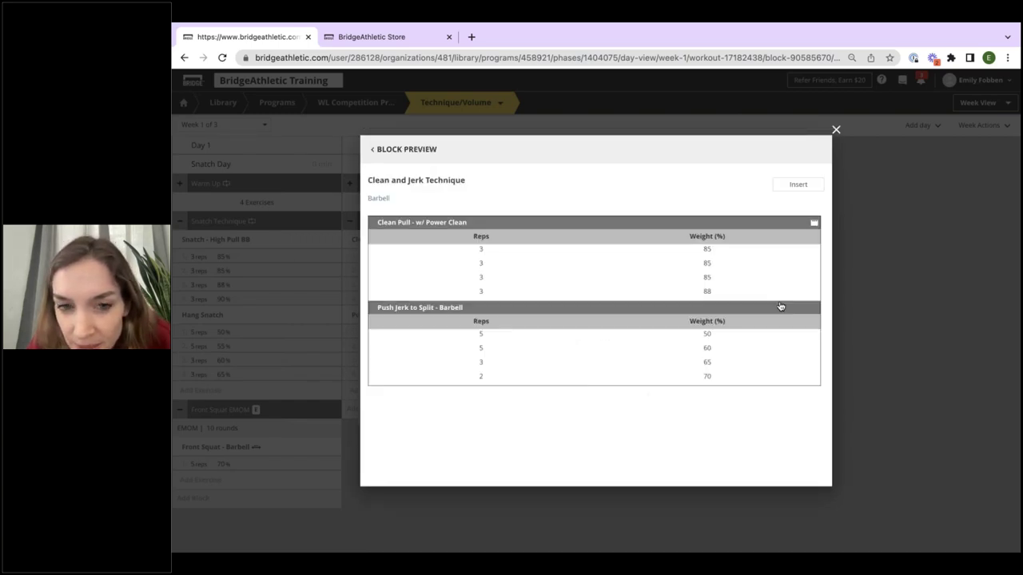
click(369, 151)
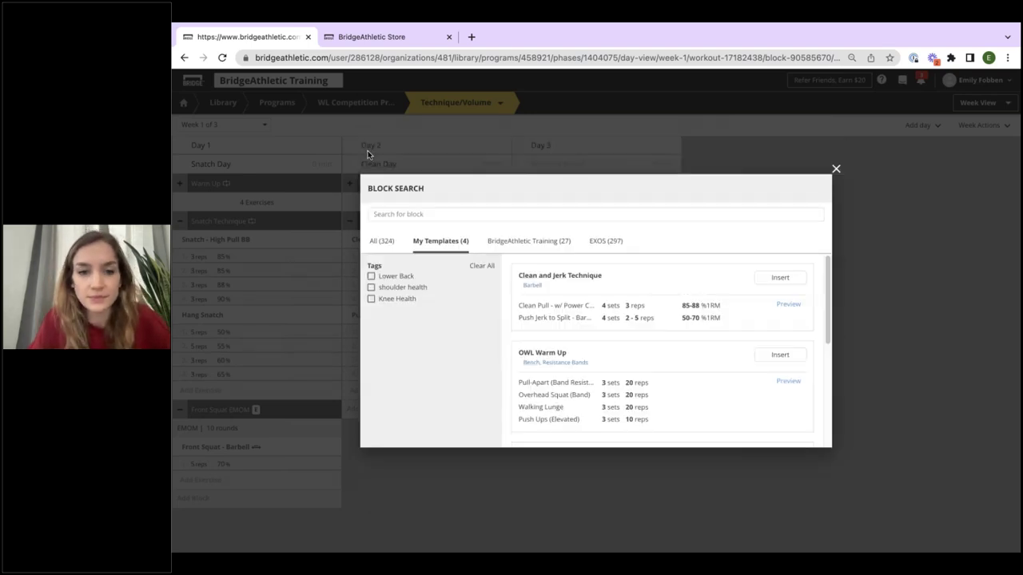
click(835, 170)
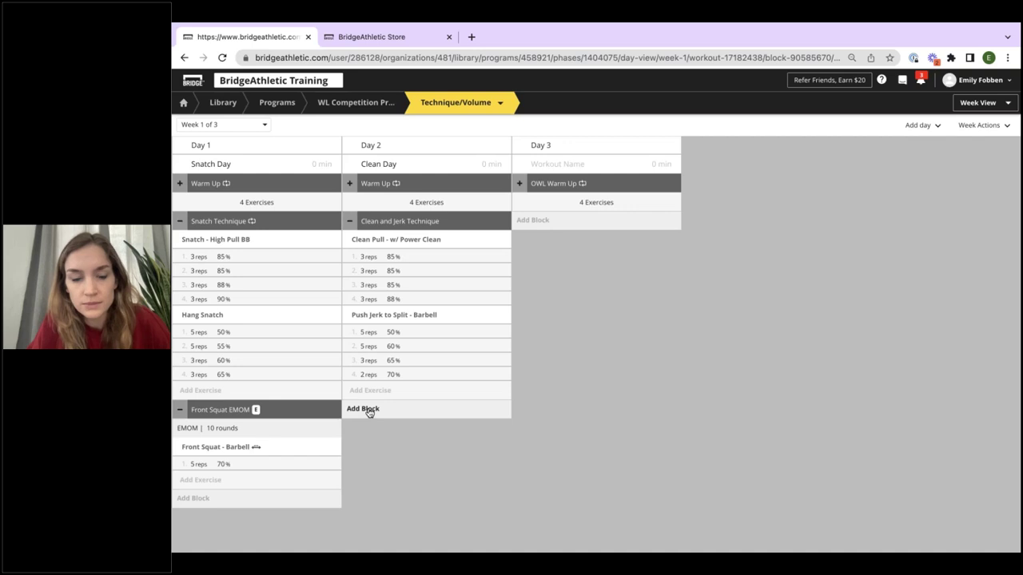
Open the OWL Warm Up block from the library's block templates for editing.
click(224, 103)
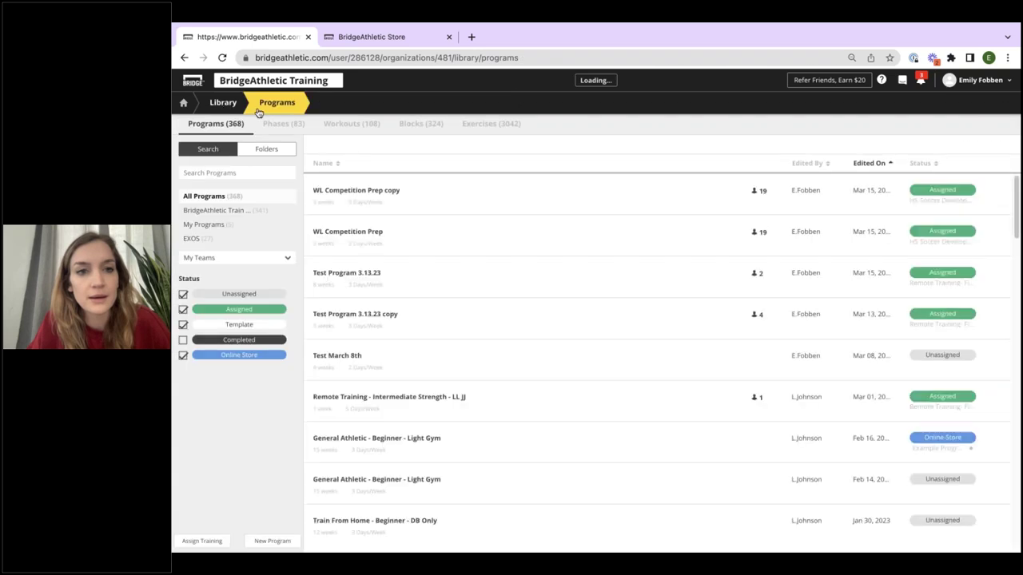
click(418, 126)
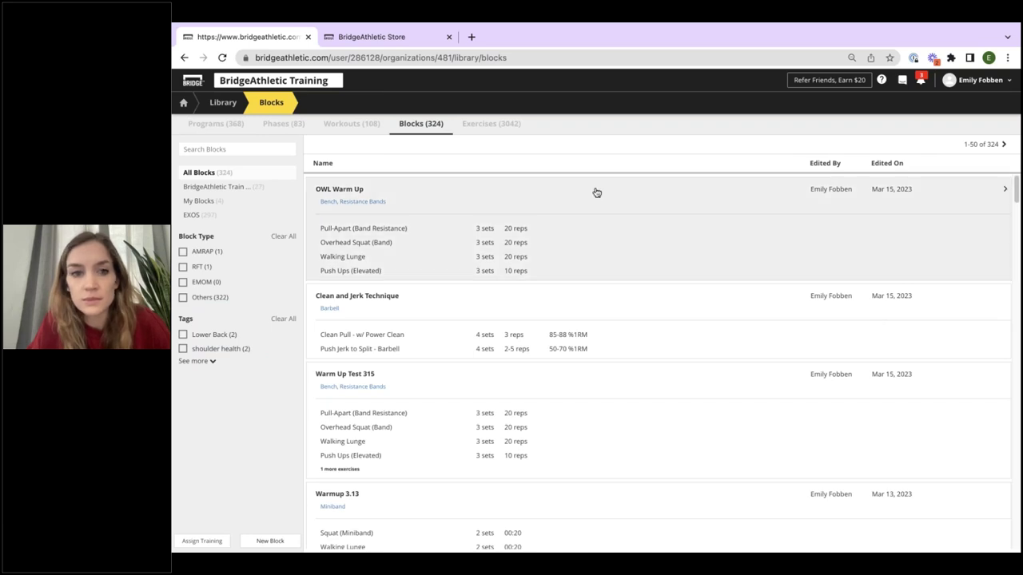
click(596, 193)
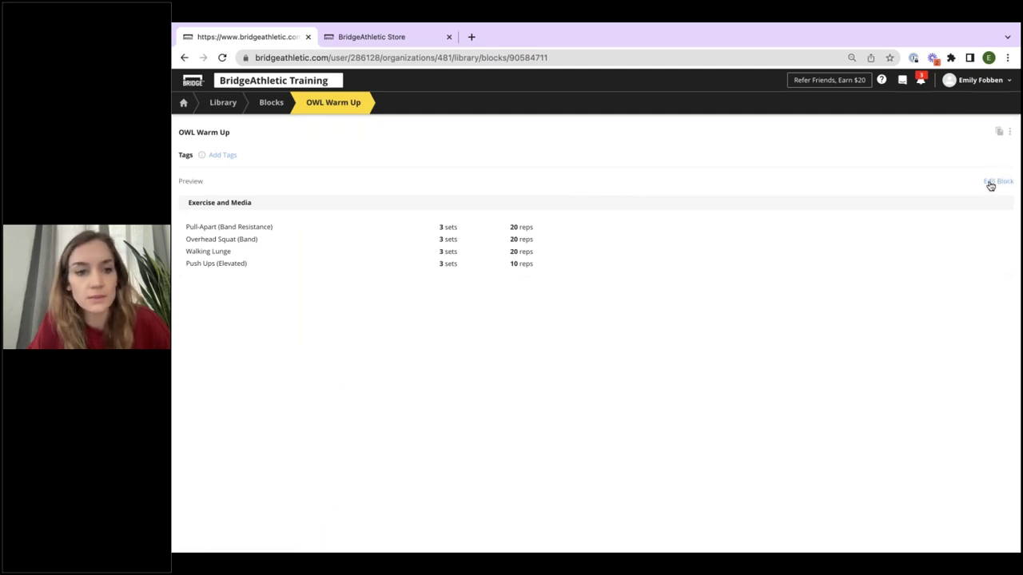
click(990, 184)
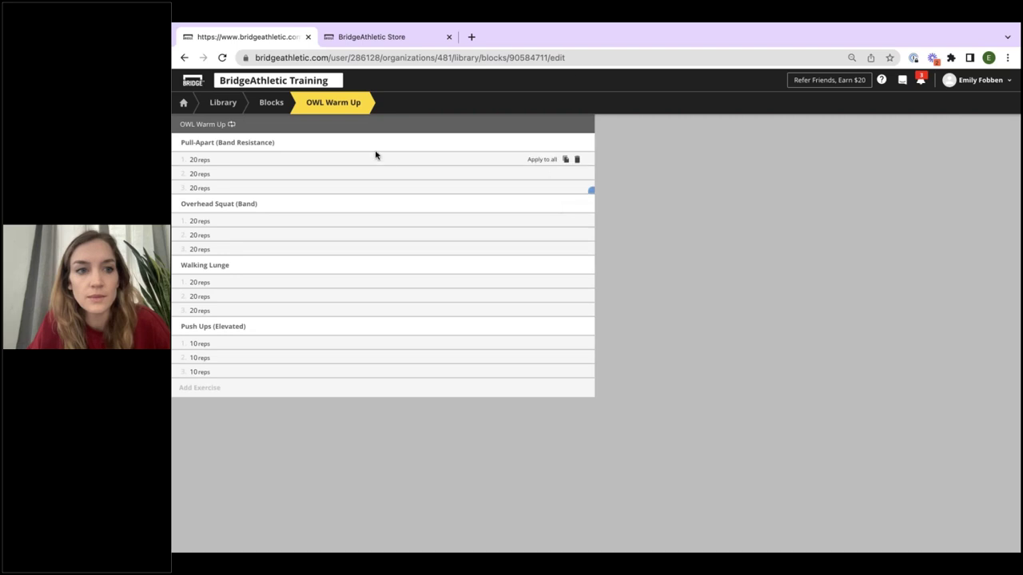
Set Pull-Apart (Band Resistance) to 15 reps, apply it to all its sets, and return to the block library.
drag(306, 173, 232, 167)
double_click(198, 160)
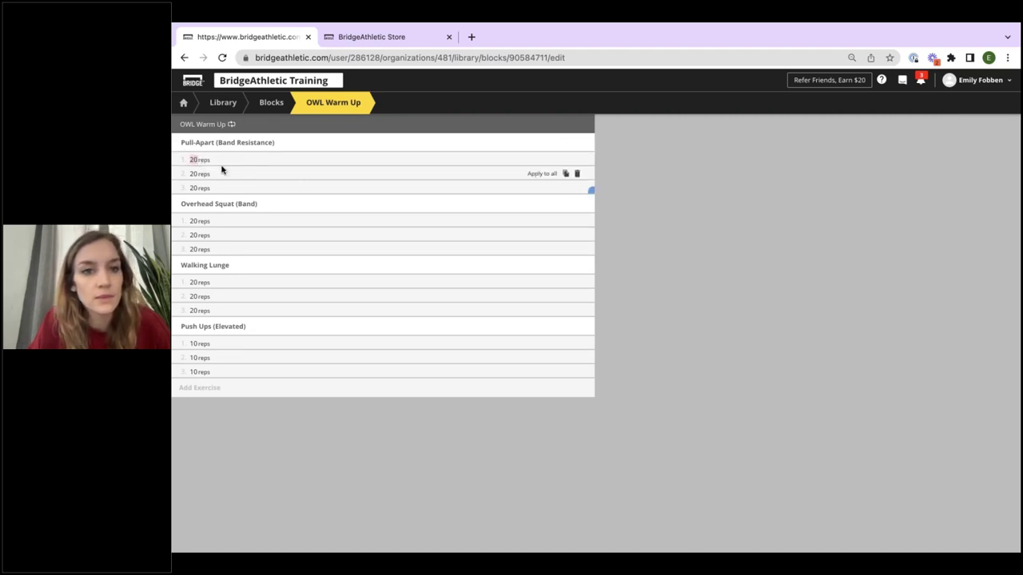
drag(201, 160, 244, 152)
text(15)
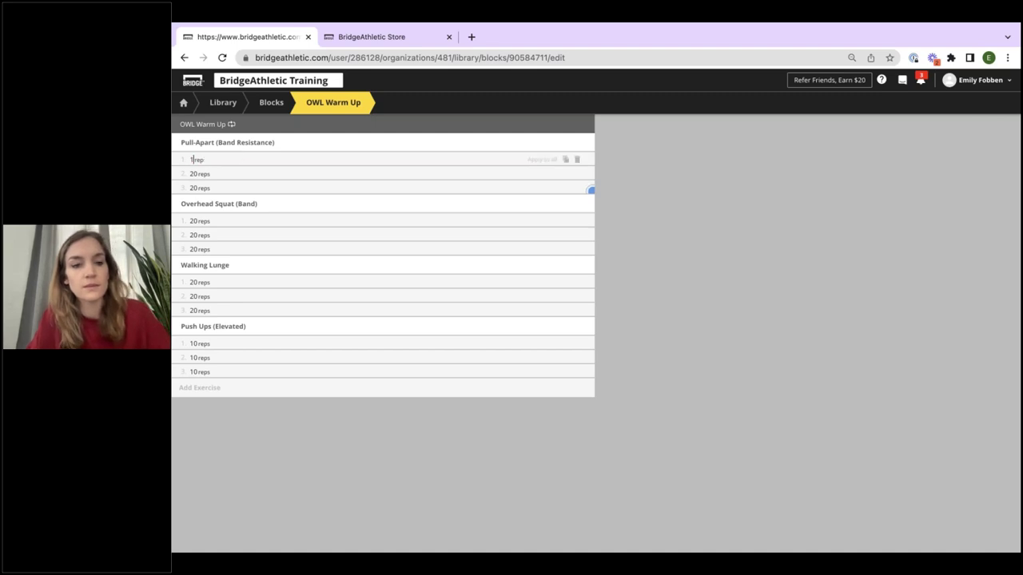
click(541, 161)
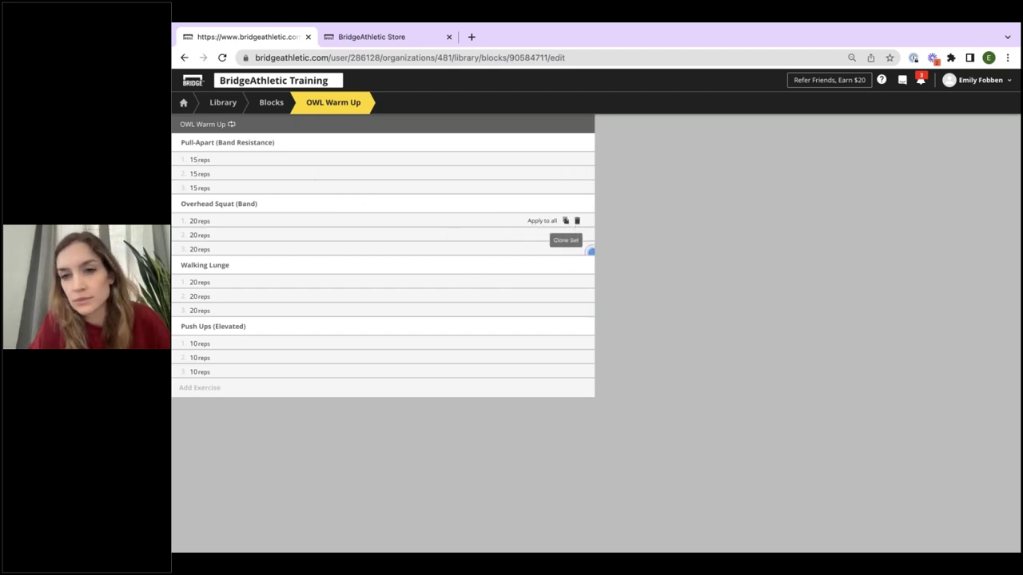
click(270, 105)
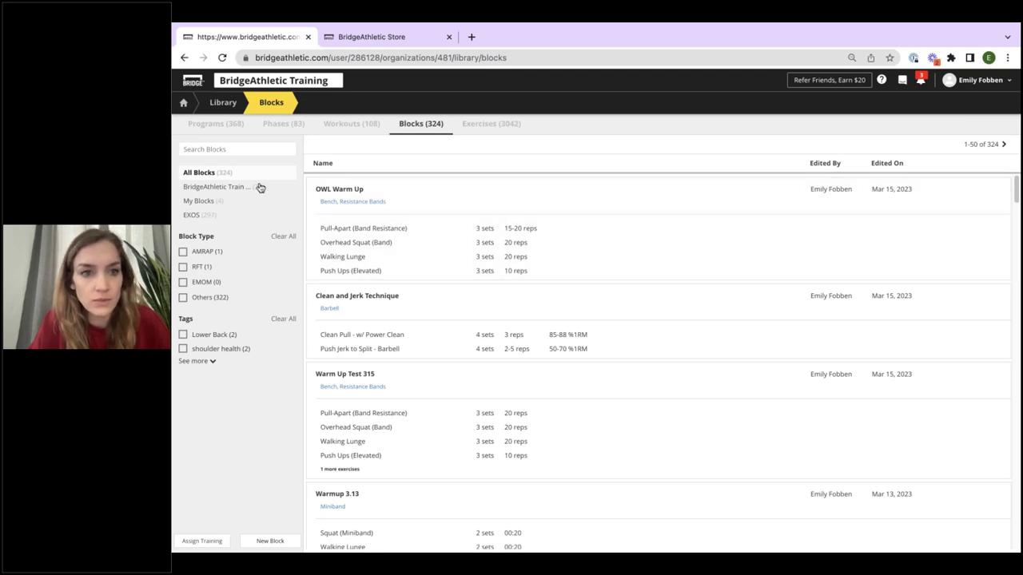
Duplicate the EXOS block Metabolic II - Int/adv - No Equip - day 1.3 and open the copy for editing.
click(204, 215)
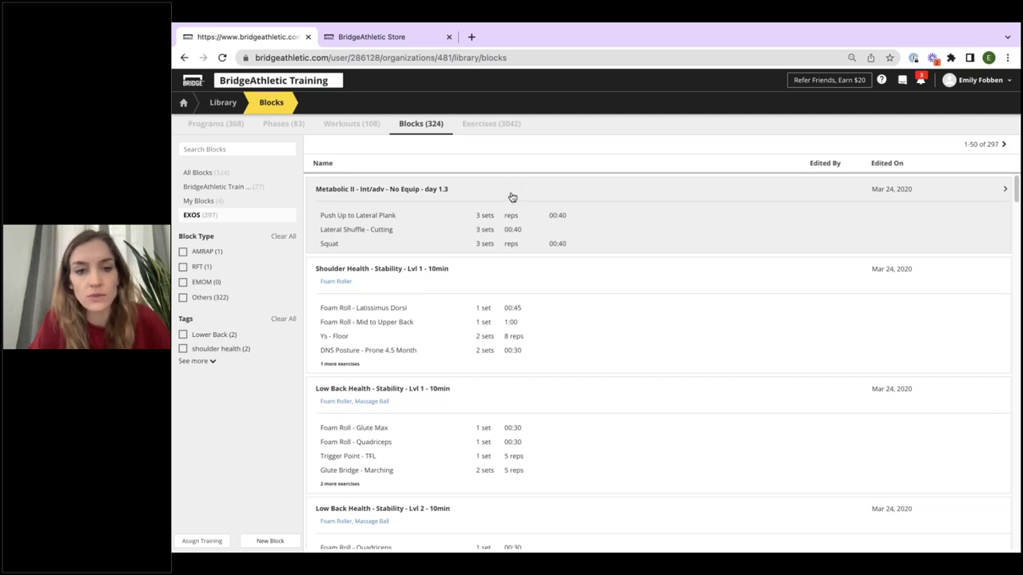
click(511, 196)
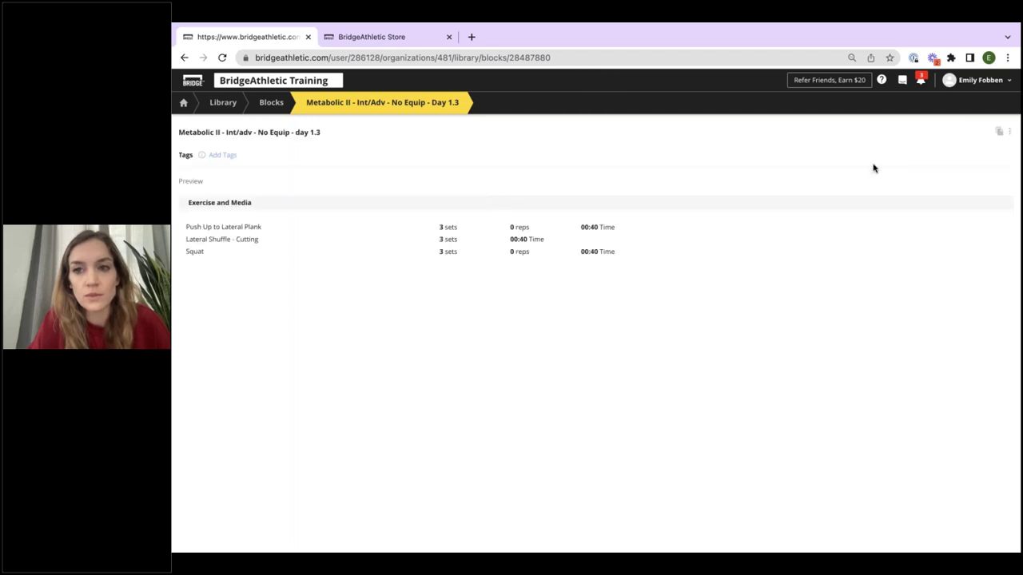
click(999, 132)
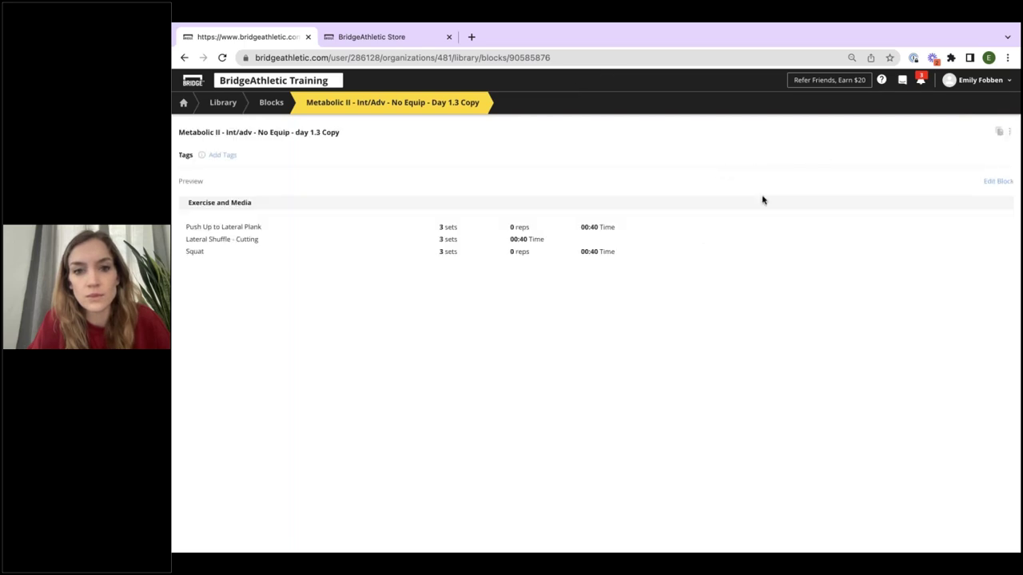
click(998, 182)
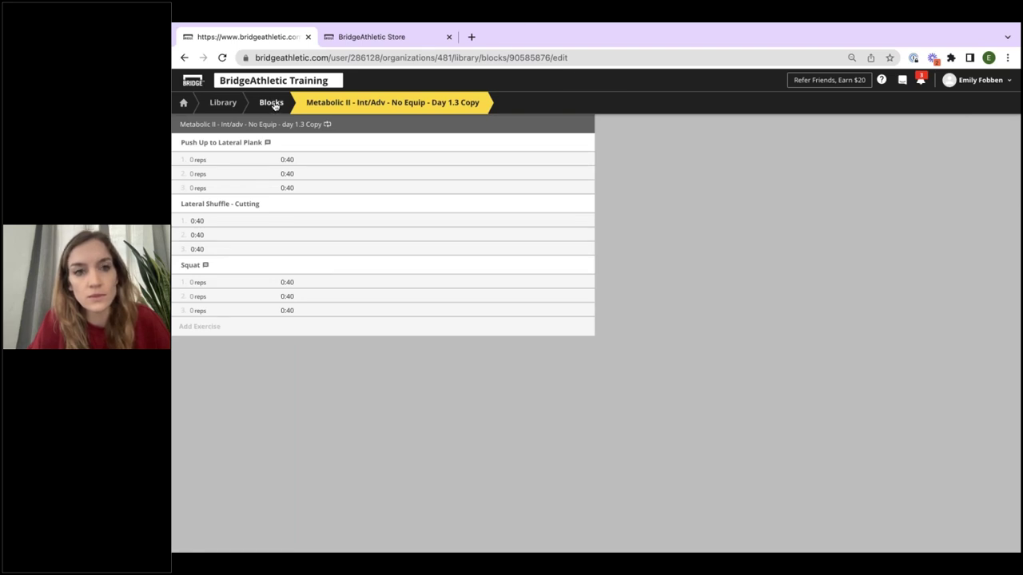
Return to the block library and list only the personal blocks under My Blocks.
click(272, 104)
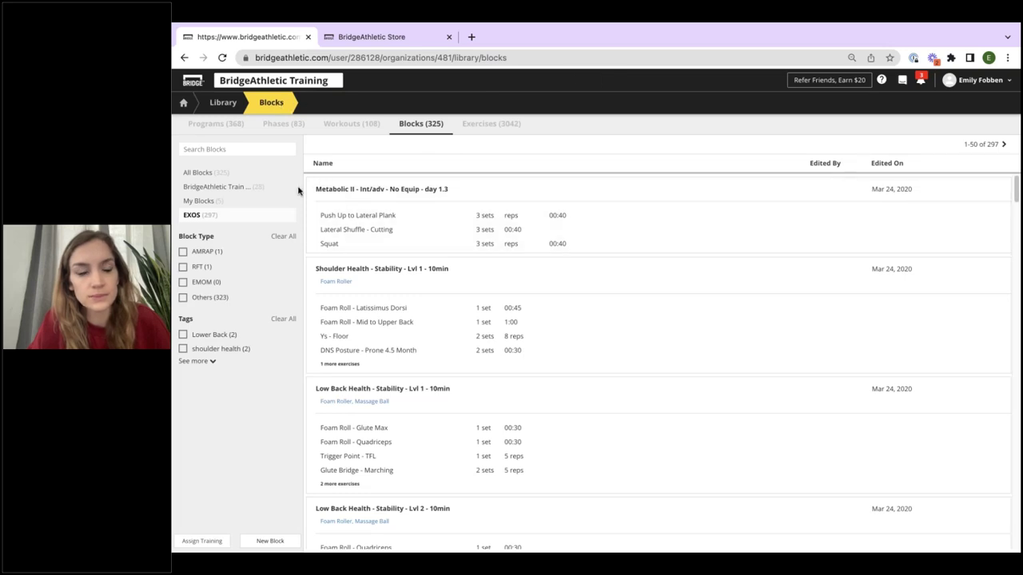
click(264, 213)
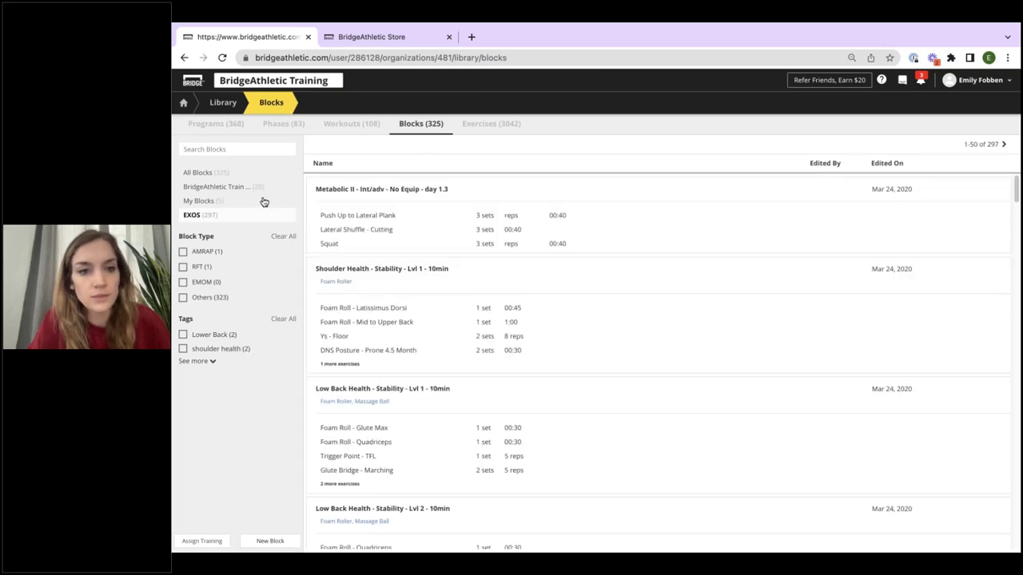
click(259, 204)
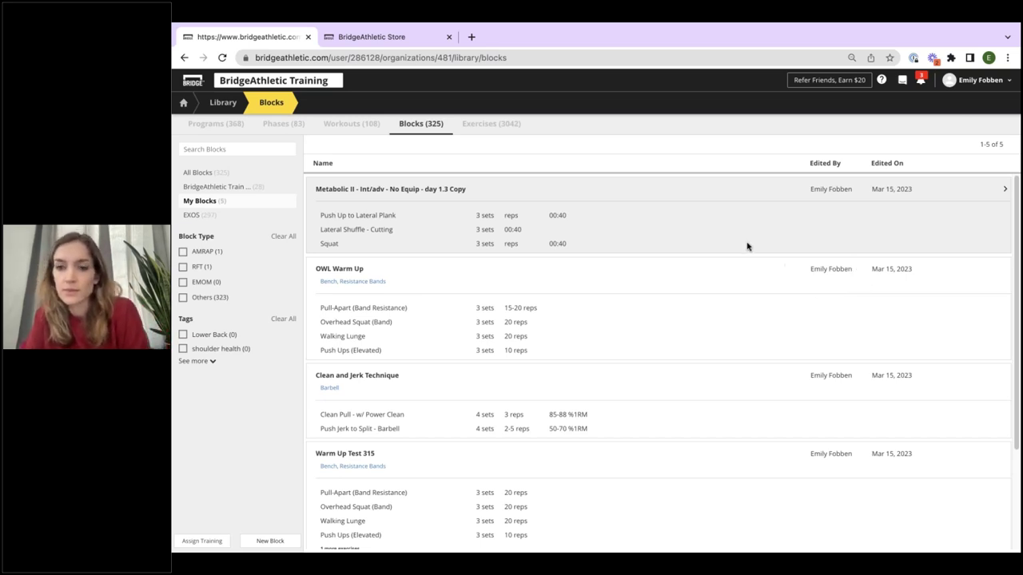
Go to the organization's home page and look over its teams, analytics and library sections.
click(184, 103)
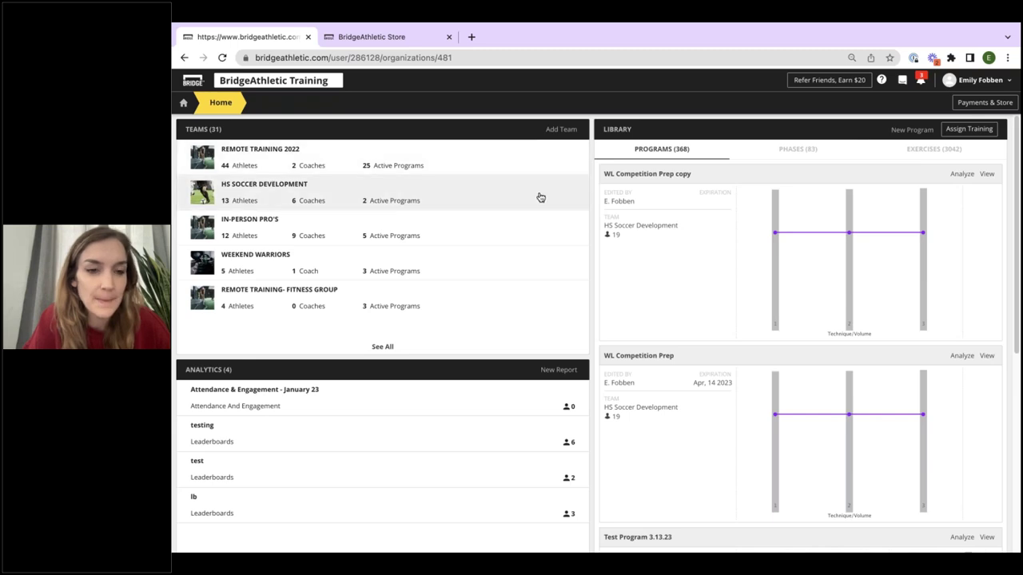
scroll(540, 197, down, 3)
scroll(540, 197, down, 1)
scroll(550, 193, up, 4)
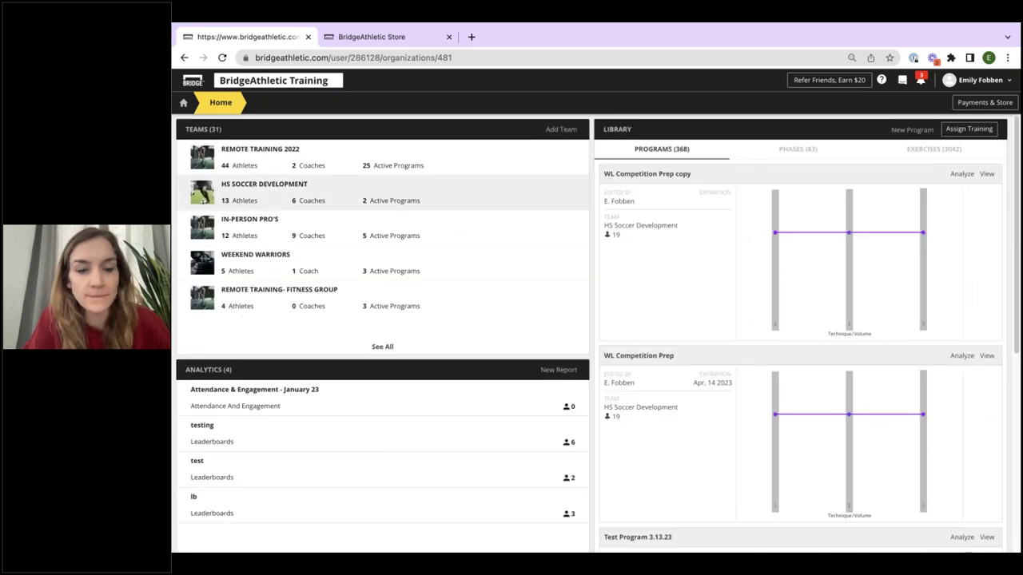